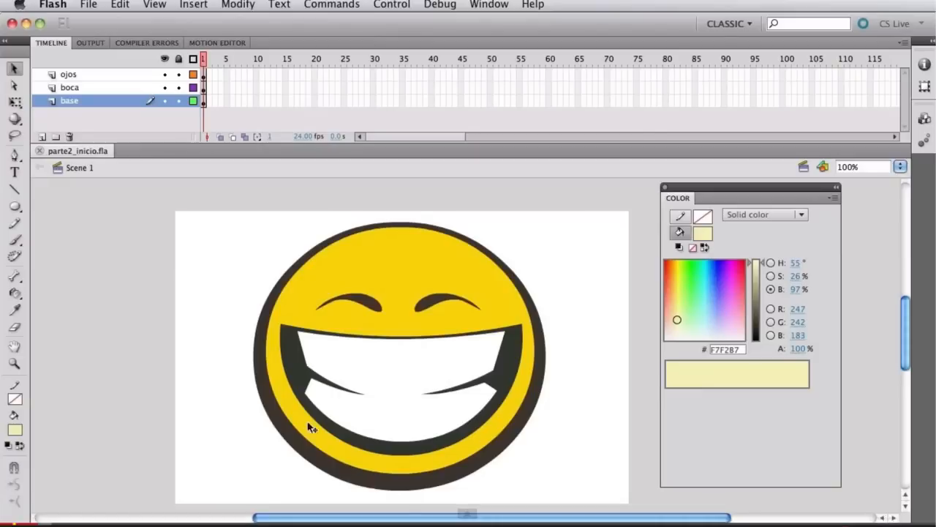
Open the smiley's base symbol for editing and copy its yellow circle fill
{"action": "left_click", "coordinate": [321, 270]}
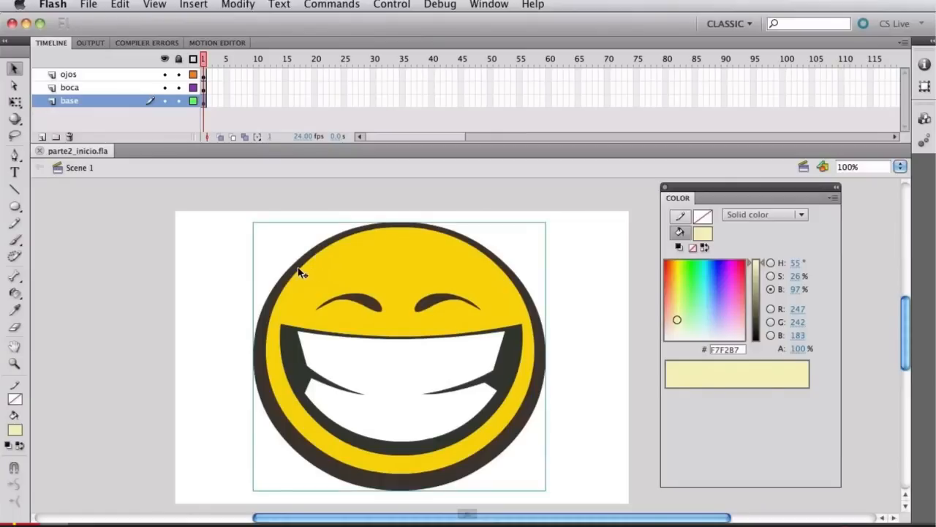
{"action": "double_click", "coordinate": [374, 252]}
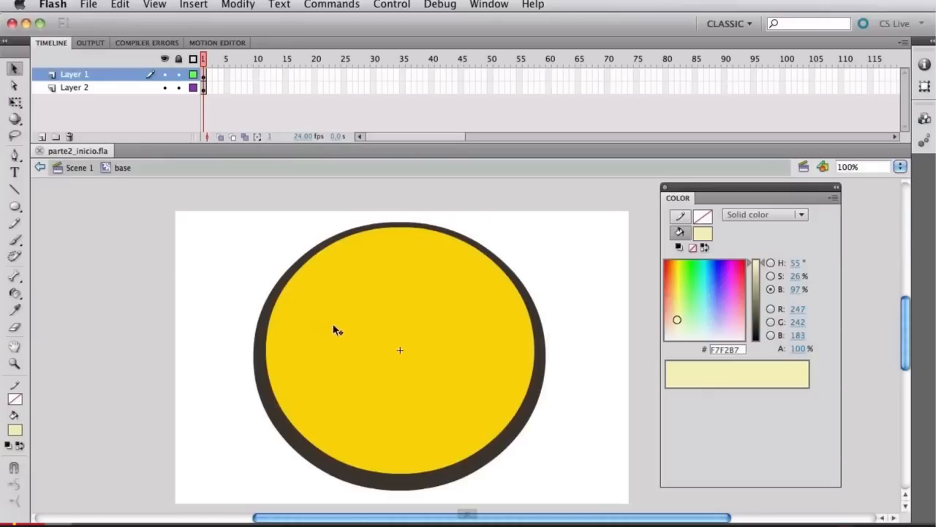
{"action": "left_click", "coordinate": [349, 336]}
{"action": "left_click", "coordinate": [218, 366]}
{"action": "left_click", "coordinate": [389, 407]}
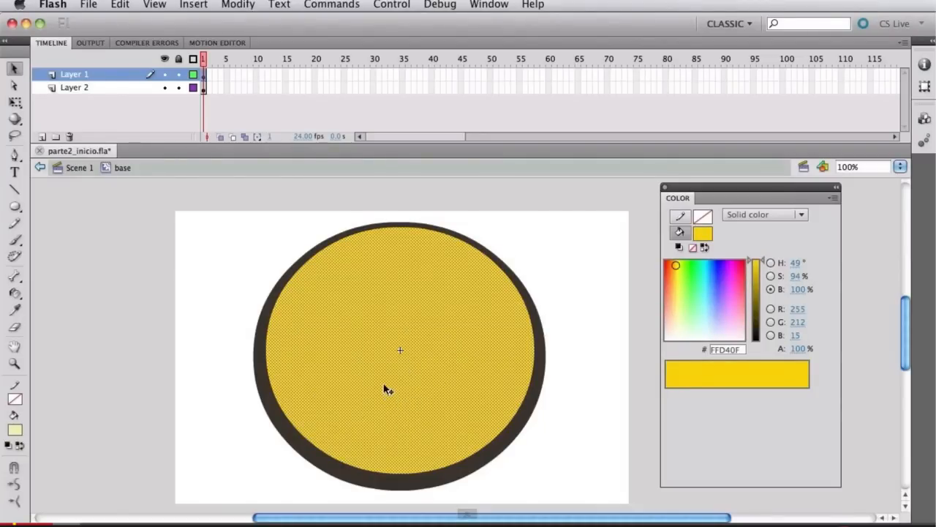
Lock Layer 1 and Layer 2, then paste the yellow circle in place on a new layer above them
{"action": "left_click_drag", "start_coordinate": [181, 78], "coordinate": [178, 88]}
{"action": "left_click", "coordinate": [42, 137]}
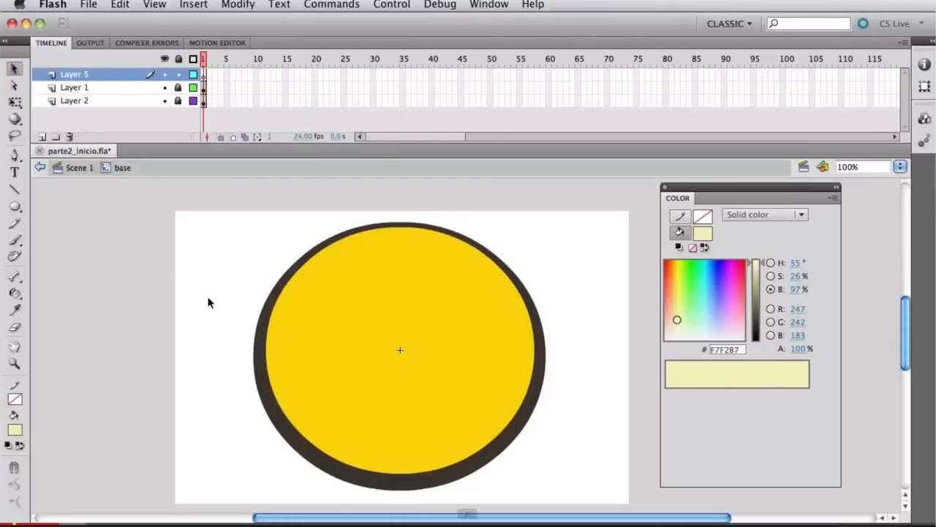
{"action": "key", "text": "super+shift+v"}
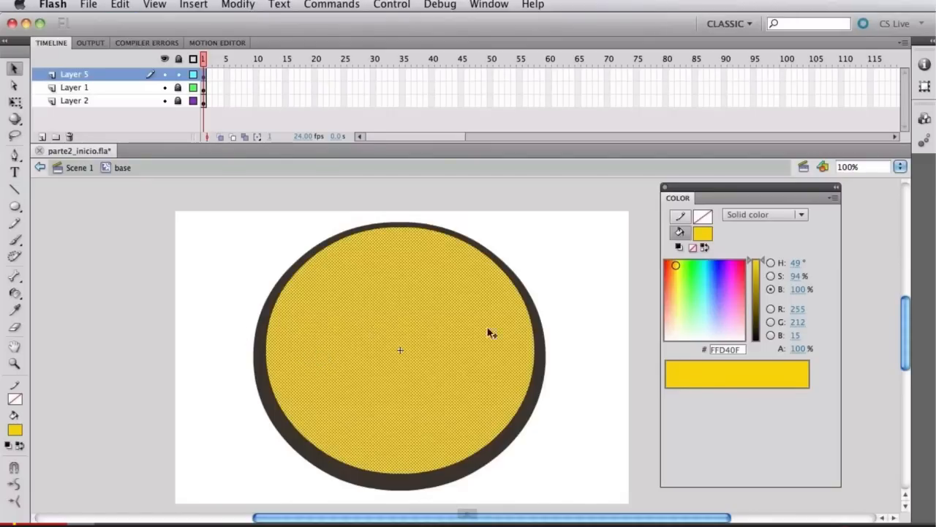
Recolor the pasted circle with the pale yellow swatch F7F2B7
{"action": "left_click", "coordinate": [704, 235]}
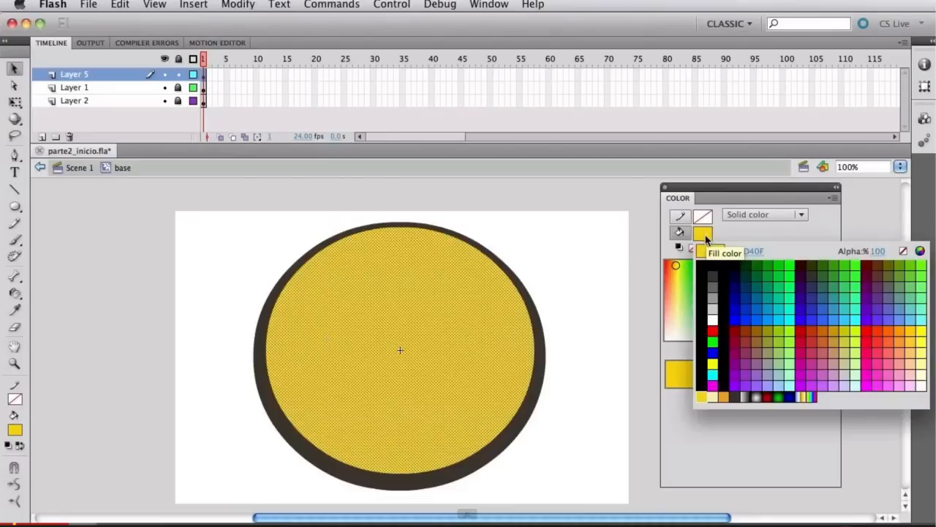
{"action": "left_click", "coordinate": [713, 397]}
{"action": "left_click", "coordinate": [564, 300]}
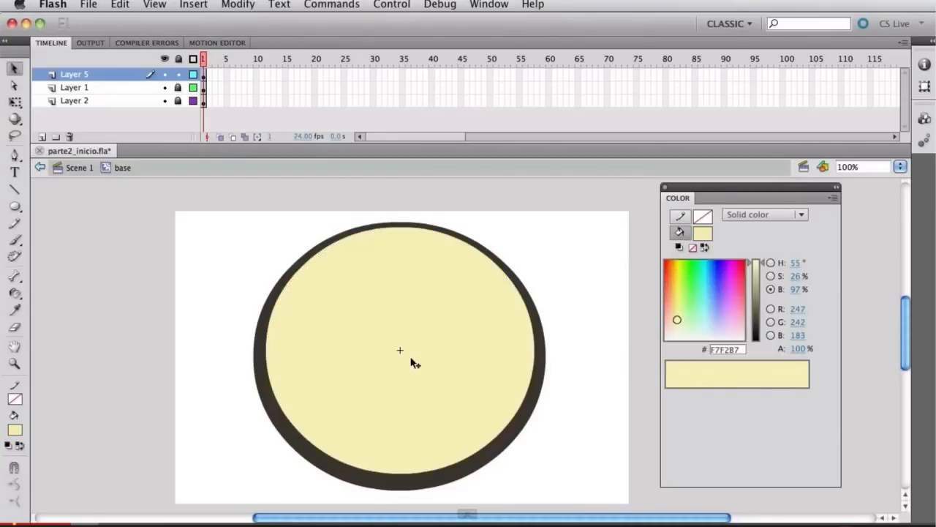
Duplicate the pale yellow circle slightly down and to the right, and fill the copy with red FF0000
{"action": "left_click", "coordinate": [412, 358]}
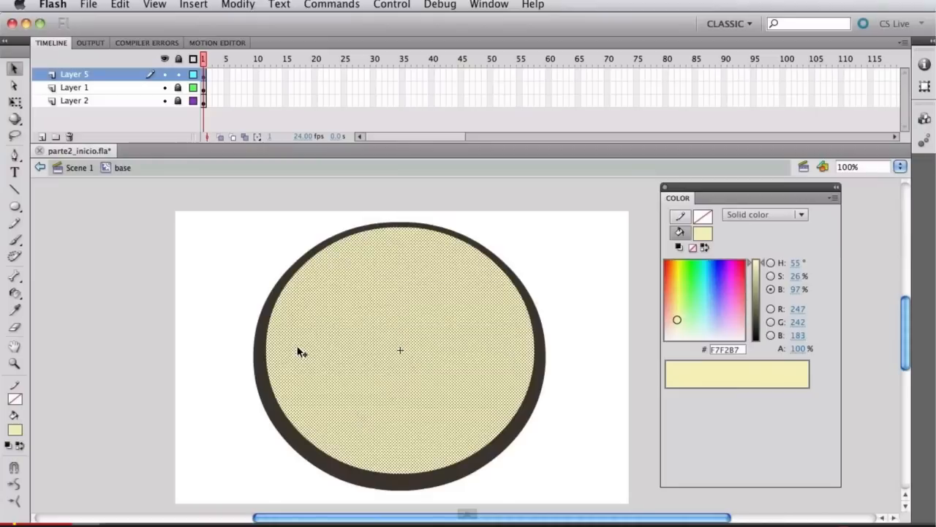
{"action": "left_click", "coordinate": [128, 319]}
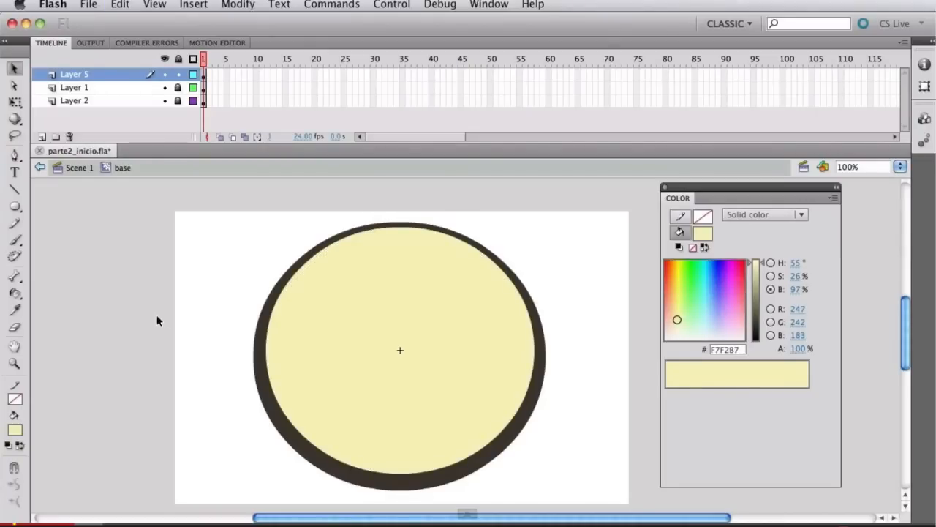
{"action": "key", "text": "super+a"}
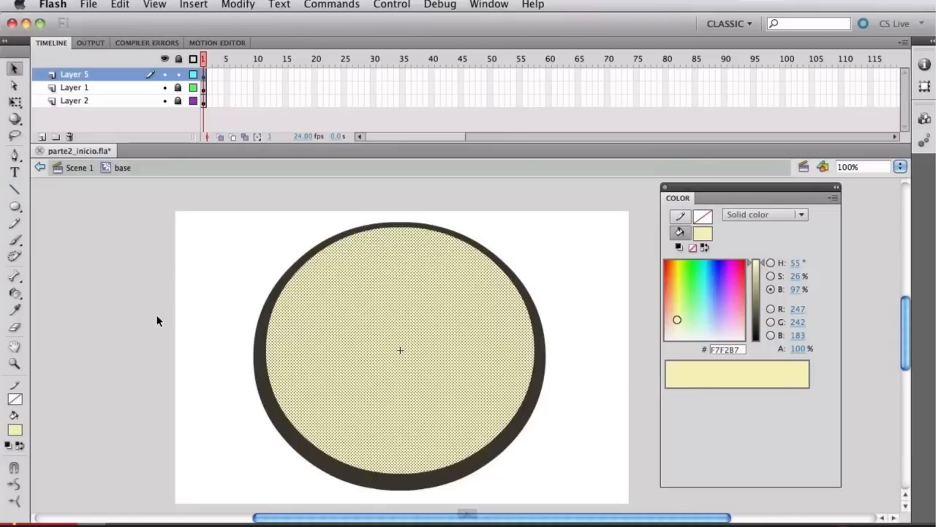
{"action": "mouse_move", "coordinate": [359, 359]}
{"action": "left_mouse_down"}
{"action": "mouse_move", "coordinate": [412, 344]}
{"action": "mouse_move", "coordinate": [378, 349]}
{"action": "mouse_move", "coordinate": [376, 358]}
{"action": "left_mouse_up"}
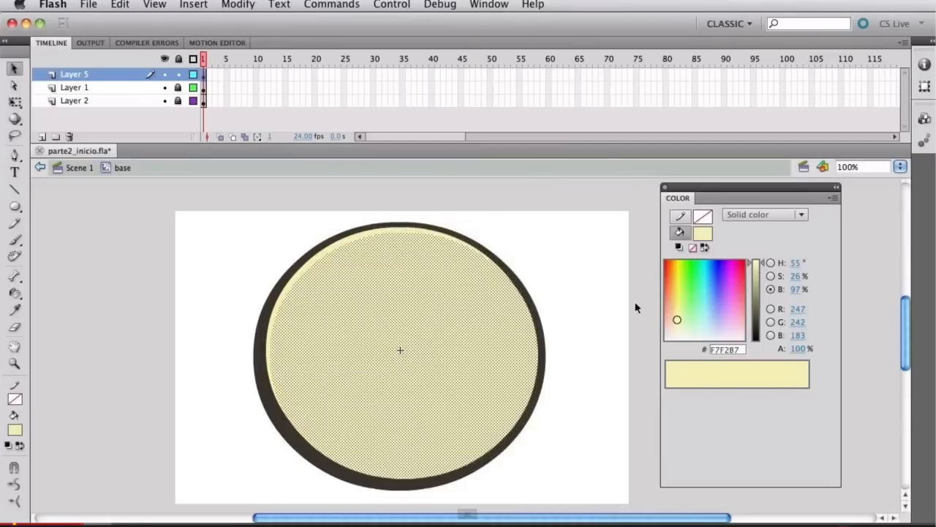
{"action": "left_click", "coordinate": [702, 233]}
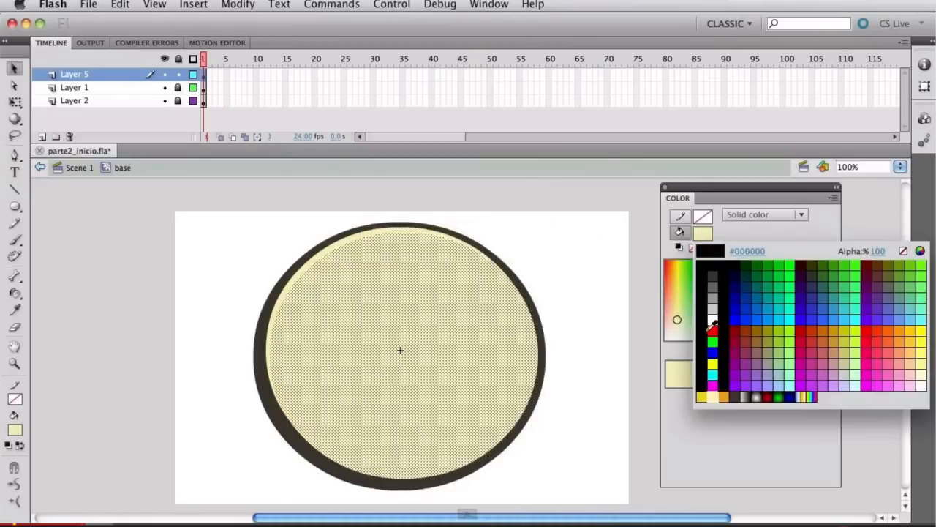
{"action": "left_click", "coordinate": [712, 326]}
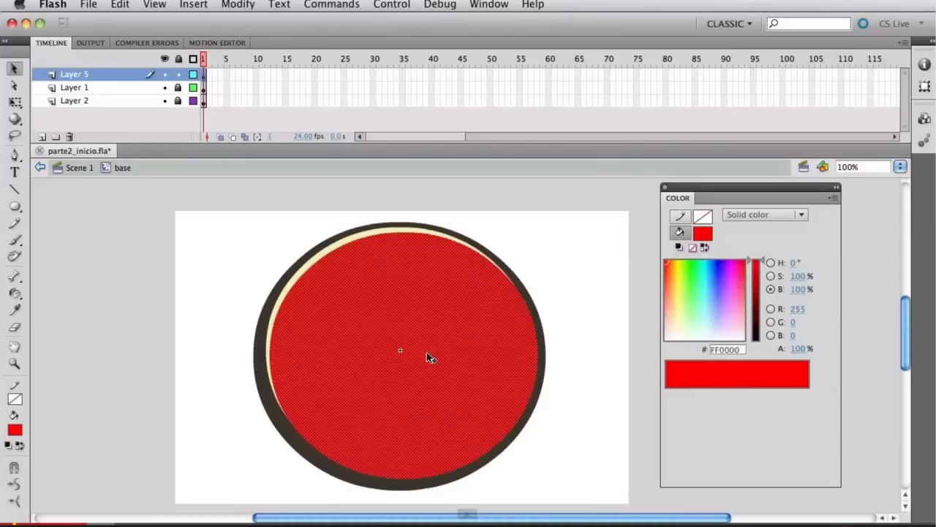
Nudge the red circle until only a thin pale crescent shows along the face's upper and left inner edge
{"action": "key", "text": "Down"}
{"action": "key", "text": "Right"}
{"action": "key", "text": "Down"}
{"action": "key", "text": "Down"}
{"action": "key", "text": "Right"}
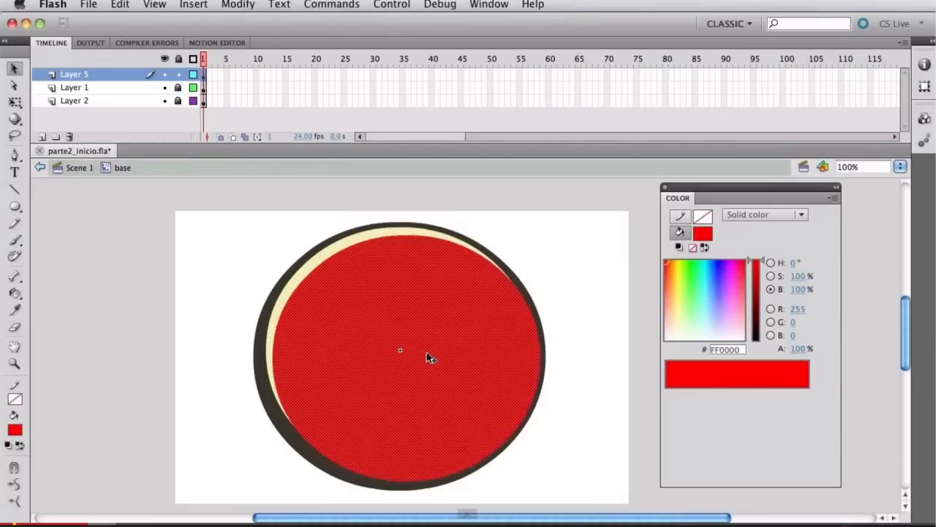
{"action": "key", "text": "Down"}
{"action": "key", "text": "Right"}
{"action": "key", "text": "Up"}
{"action": "key", "text": "Up"}
{"action": "key", "text": "Left"}
{"action": "key", "text": "Left"}
{"action": "key", "text": "Up"}
{"action": "key", "text": "Up"}
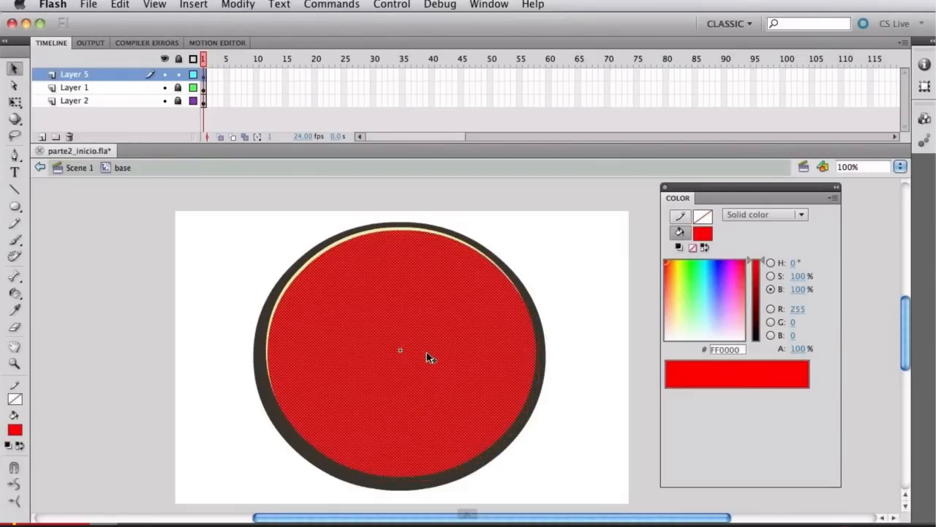
{"action": "key", "text": "Left"}
{"action": "key", "text": "Left"}
{"action": "key", "text": "Left"}
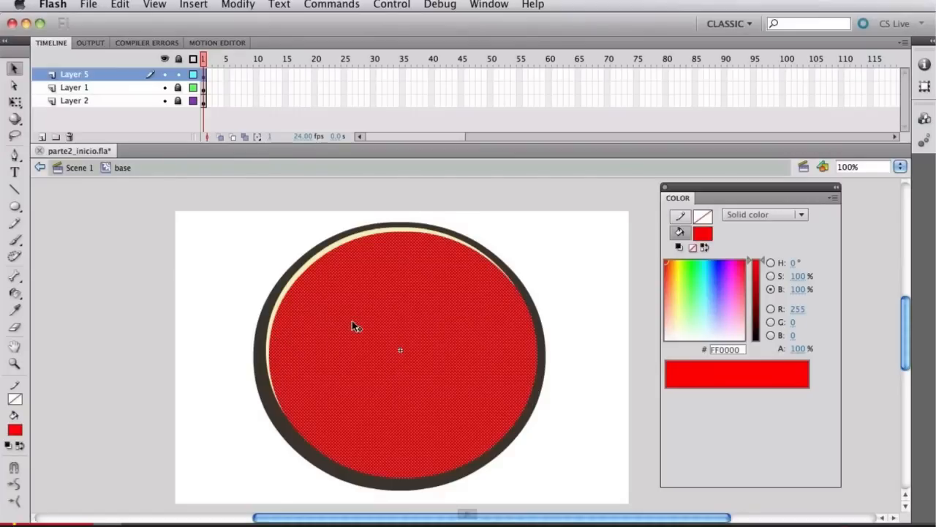
{"action": "key", "text": "Down"}
{"action": "key", "text": "Down"}
{"action": "key", "text": "Left"}
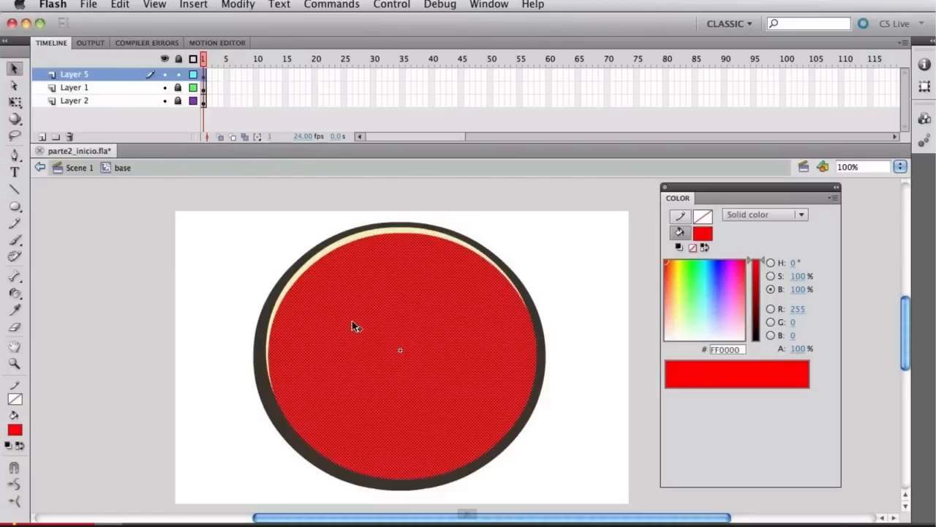
{"action": "key", "text": "Down"}
{"action": "key", "text": "Down"}
{"action": "key", "text": "Right"}
{"action": "key", "text": "Up"}
{"action": "key", "text": "Up"}
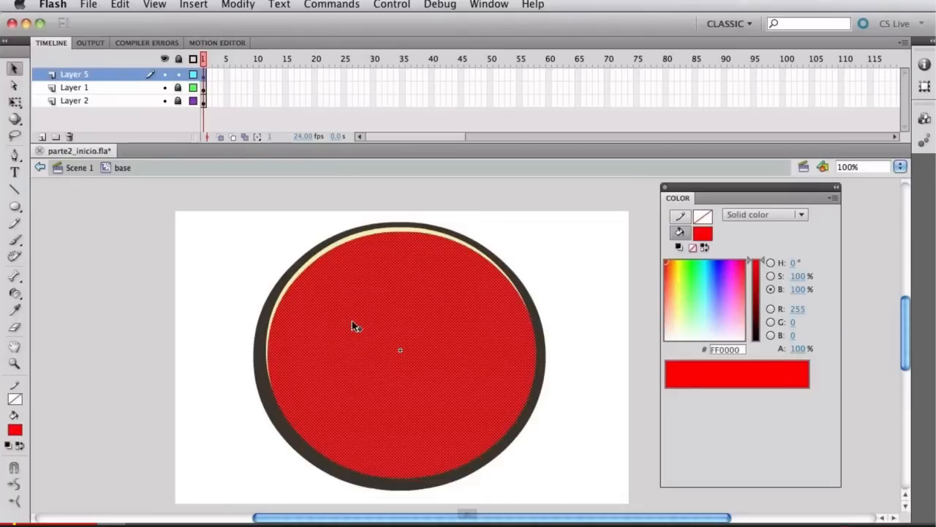
{"action": "key", "text": "Down"}
{"action": "key", "text": "Down"}
{"action": "key", "text": "Up"}
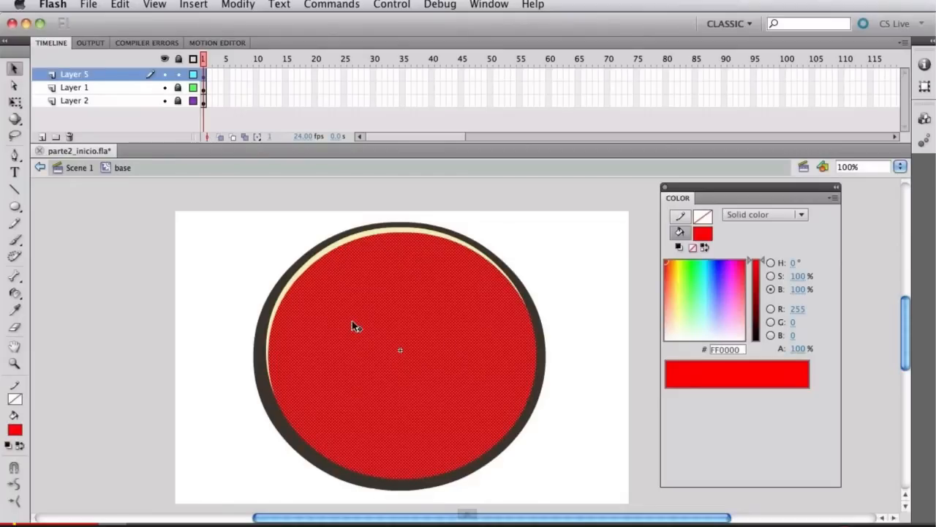
{"action": "key", "text": "Up"}
{"action": "key", "text": "Down"}
{"action": "key", "text": "Down"}
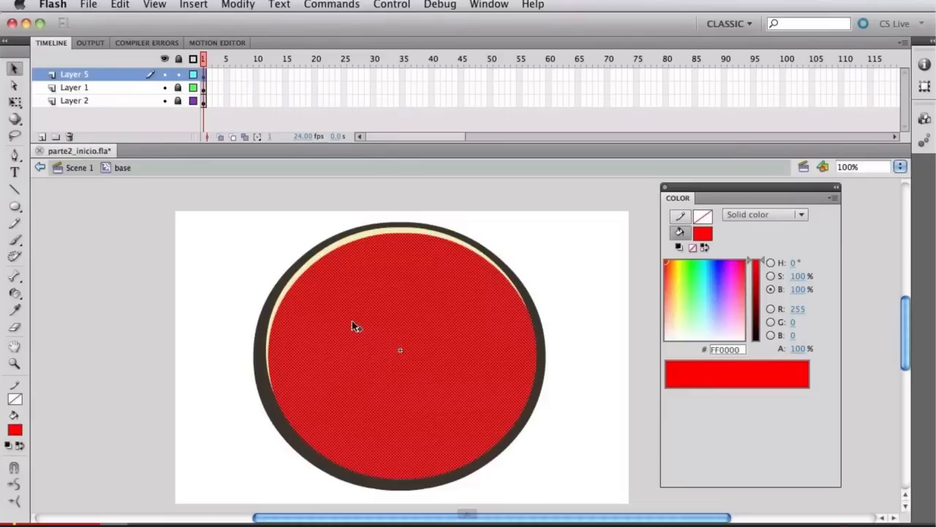
{"action": "key", "text": "Up"}
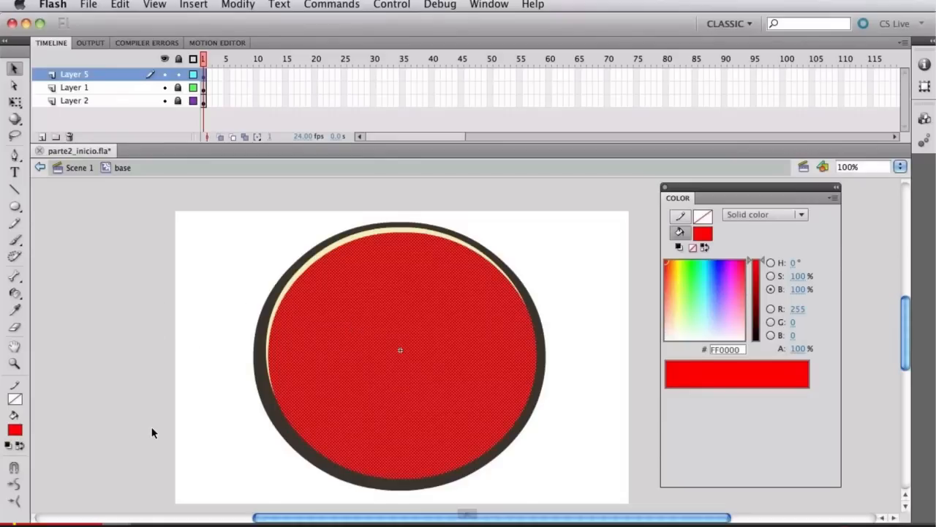
{"action": "key", "text": "Right"}
{"action": "key", "text": "Left"}
{"action": "key", "text": "Right"}
{"action": "key", "text": "Down"}
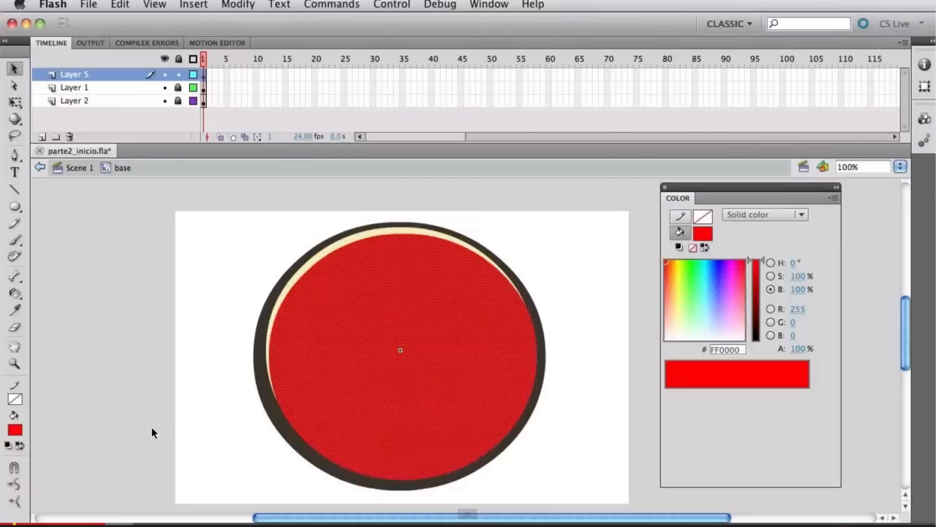
Delete the red circle to cut out the pale crescent, and unlock Layer 1 and Layer 2
{"action": "left_click", "coordinate": [143, 425]}
{"action": "left_click", "coordinate": [323, 351]}
{"action": "key", "text": "Delete"}
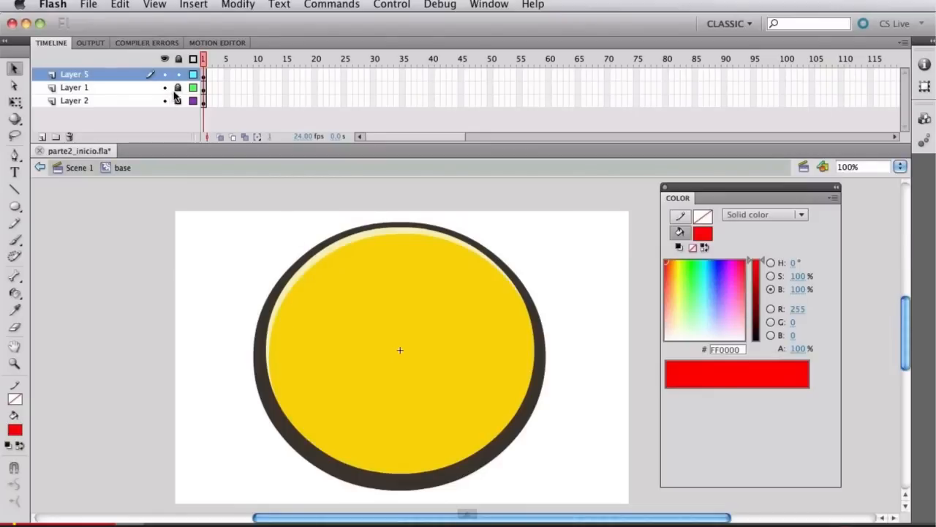
{"action": "left_click_drag", "start_coordinate": [178, 88], "coordinate": [177, 100]}
Try moving the pale crescent toward the middle of the yellow circle, and undo the move
{"action": "left_click", "coordinate": [318, 293]}
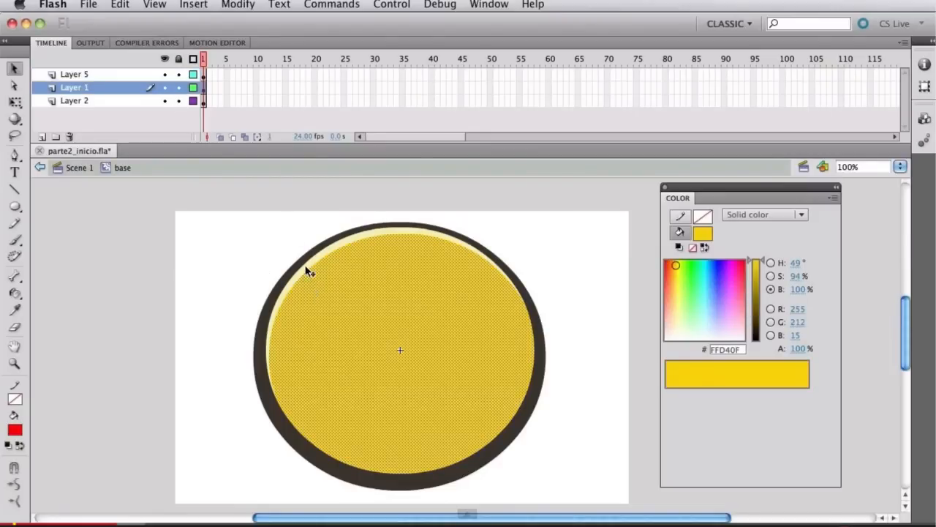
{"action": "left_click", "coordinate": [310, 269]}
{"action": "left_click_drag", "start_coordinate": [310, 268], "coordinate": [401, 341]}
{"action": "key", "text": "super+z"}
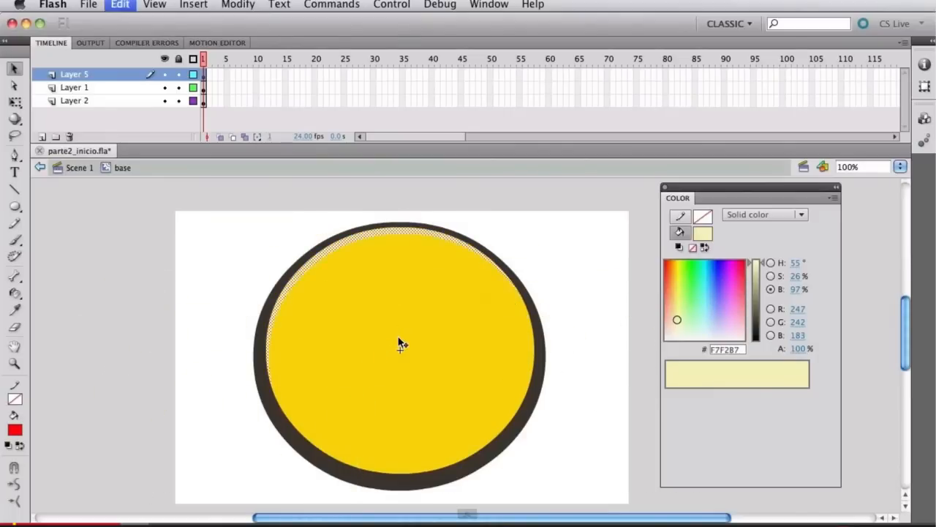
{"action": "left_click", "coordinate": [541, 263]}
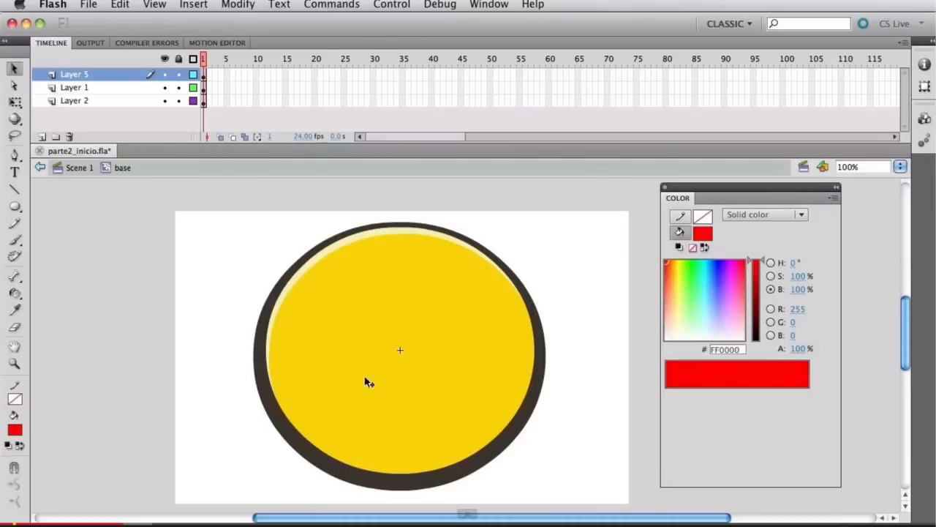
Fill the yellow circle on Layer 1 with the preset white-to-black radial gradient
{"action": "left_click", "coordinate": [480, 324]}
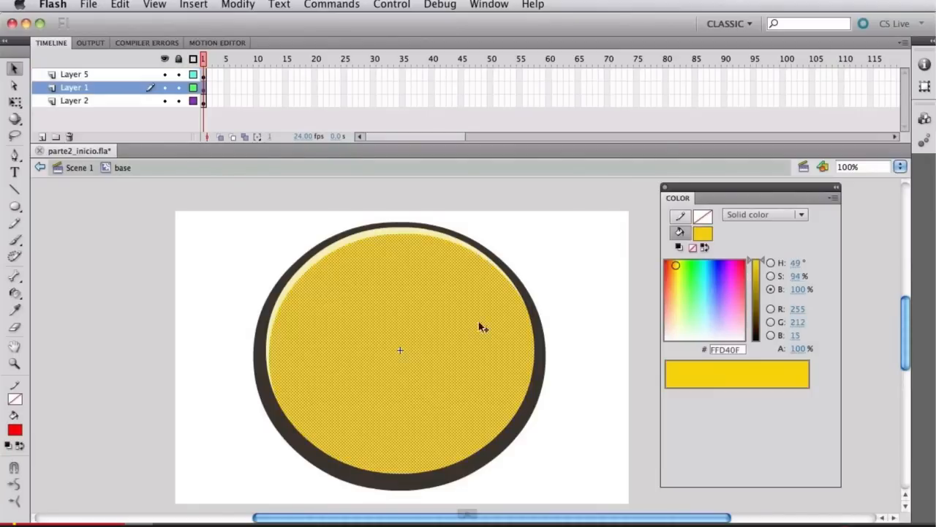
{"action": "left_click_drag", "start_coordinate": [722, 190], "coordinate": [646, 162]}
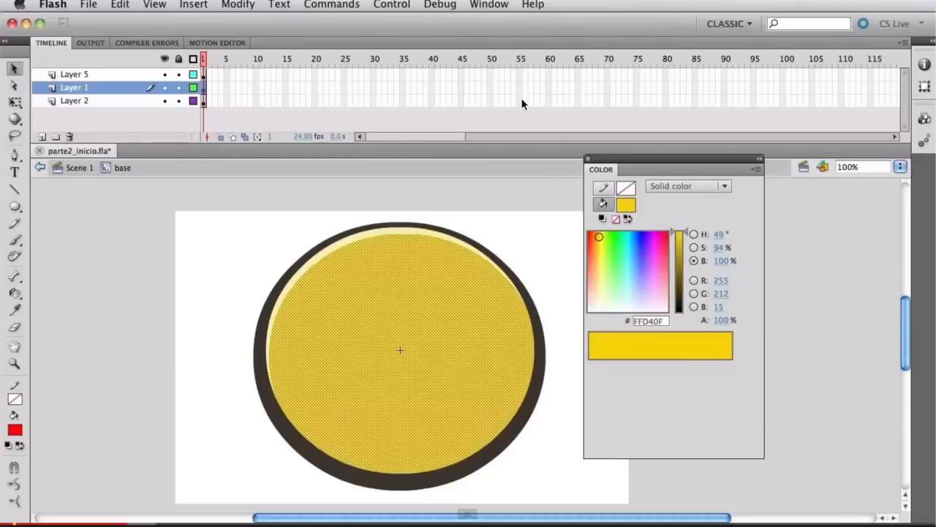
{"action": "left_click", "coordinate": [489, 6]}
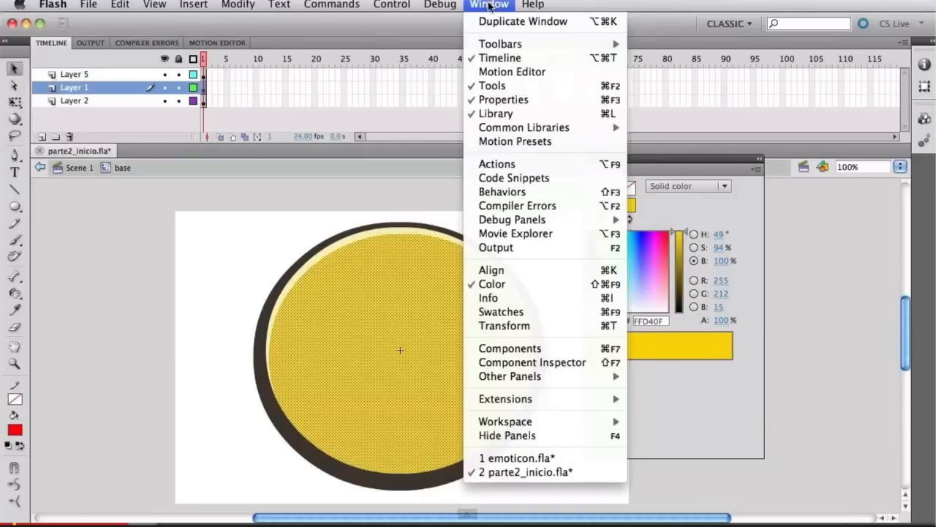
{"action": "left_click", "coordinate": [514, 284]}
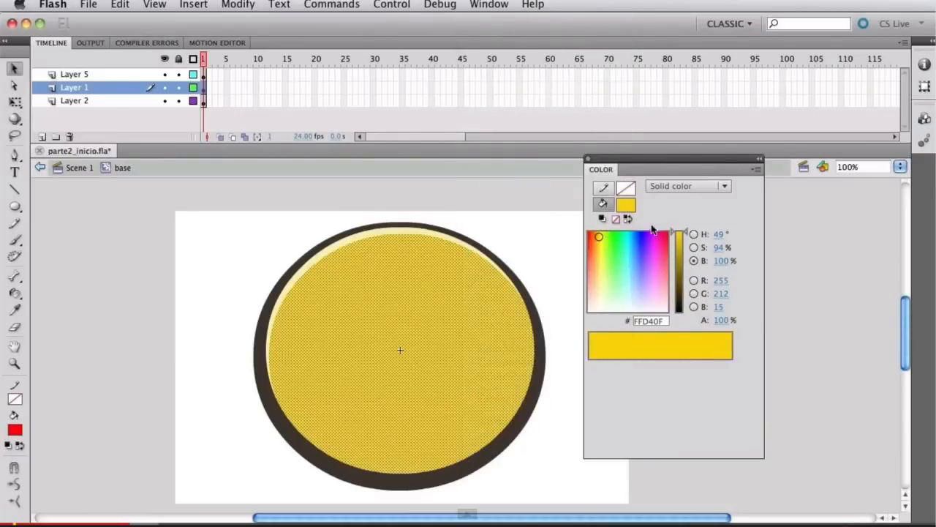
{"action": "left_click", "coordinate": [626, 206]}
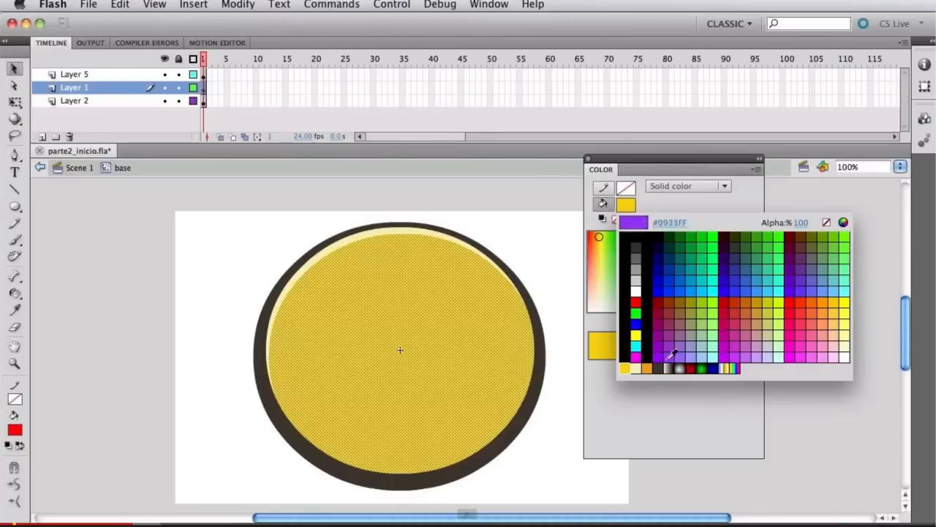
{"action": "left_click", "coordinate": [682, 368]}
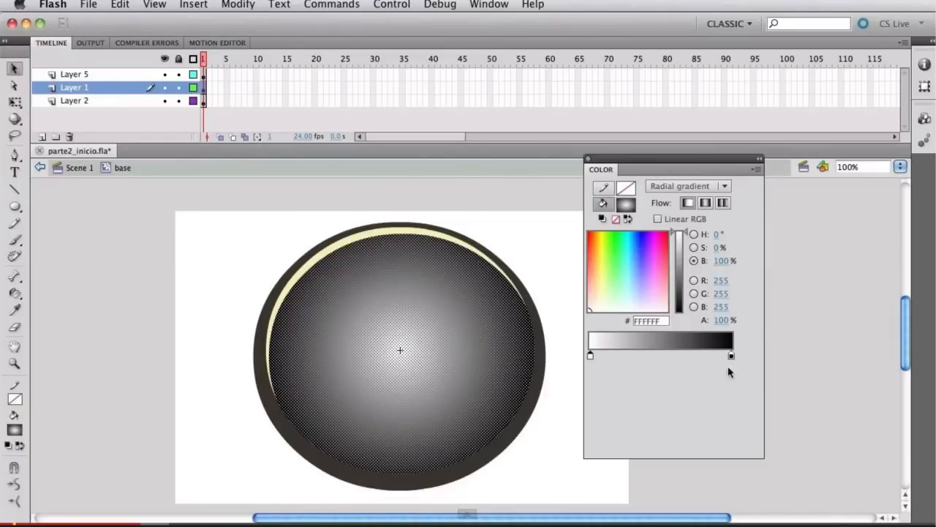
Set the radial gradient's white inner color stop to pale yellow F7F2B7
{"action": "left_click", "coordinate": [591, 359]}
{"action": "left_click", "coordinate": [613, 512]}
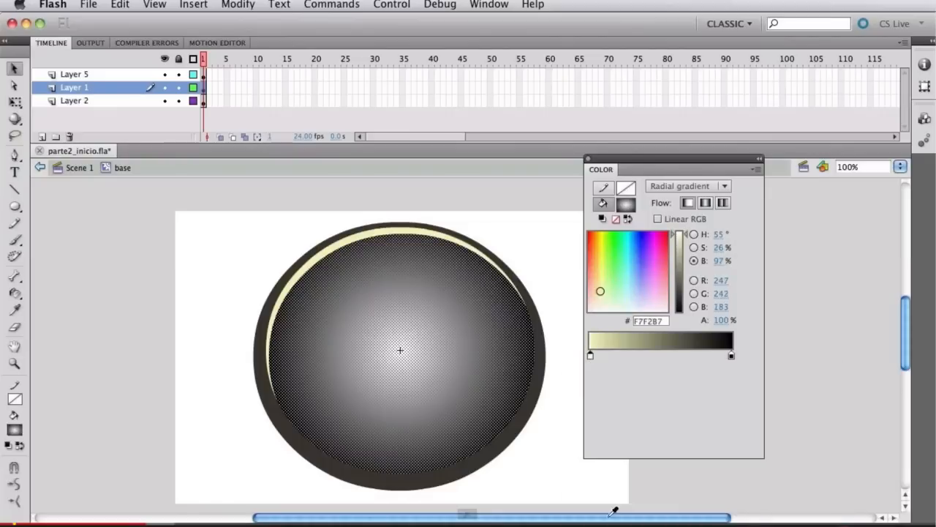
Set the radial gradient's black outer color stop to orange F39F19
{"action": "left_click_drag", "start_coordinate": [658, 159], "coordinate": [658, 89]}
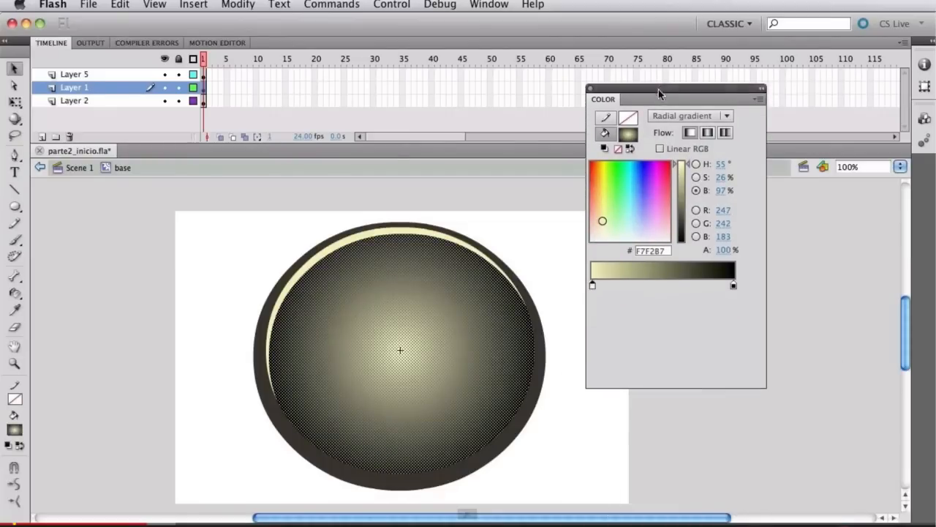
{"action": "left_click", "coordinate": [593, 287]}
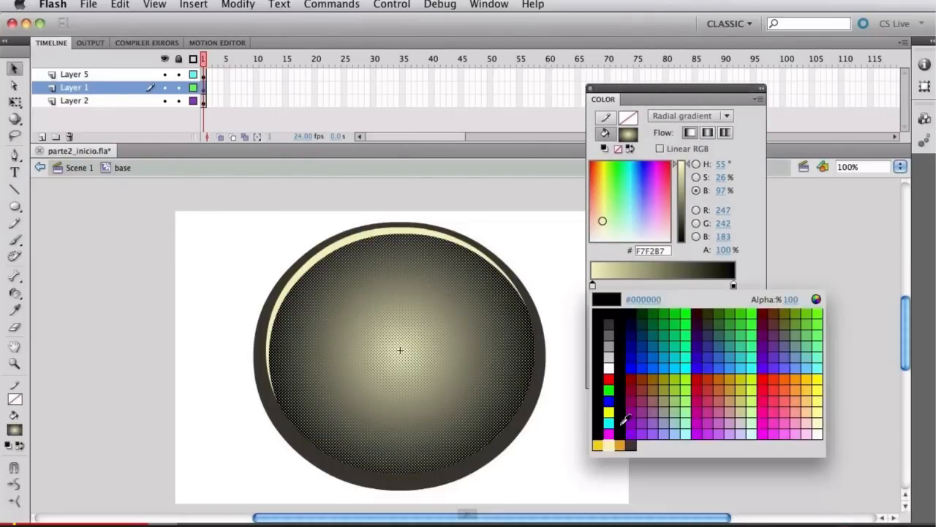
{"action": "left_click", "coordinate": [613, 439]}
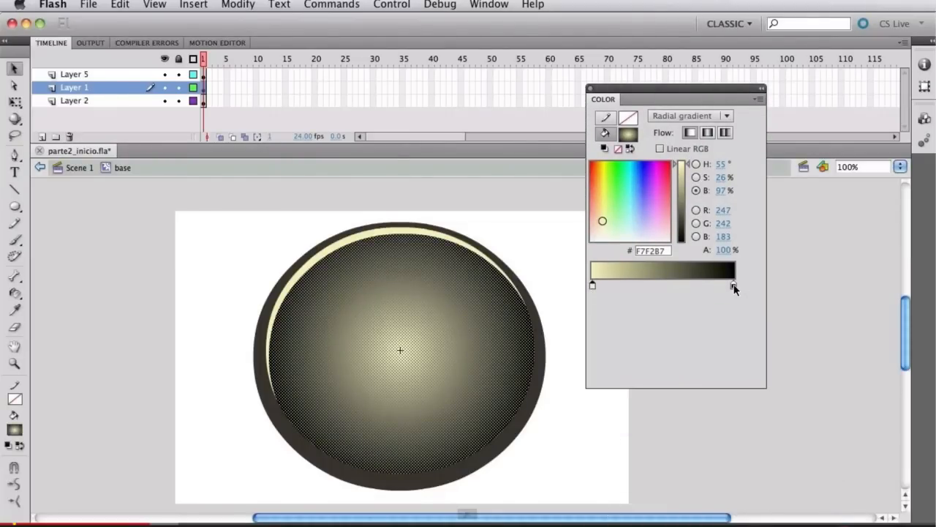
{"action": "double_click", "coordinate": [734, 286]}
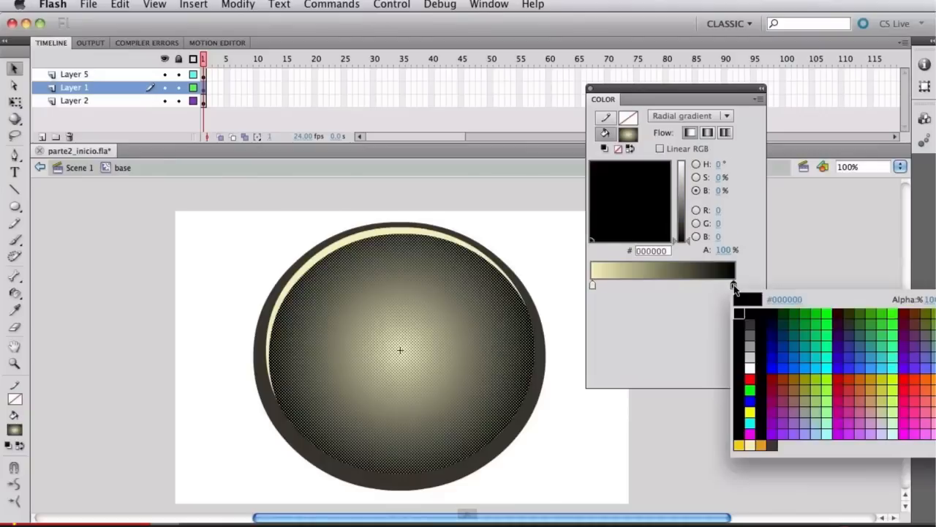
{"action": "left_click", "coordinate": [767, 440]}
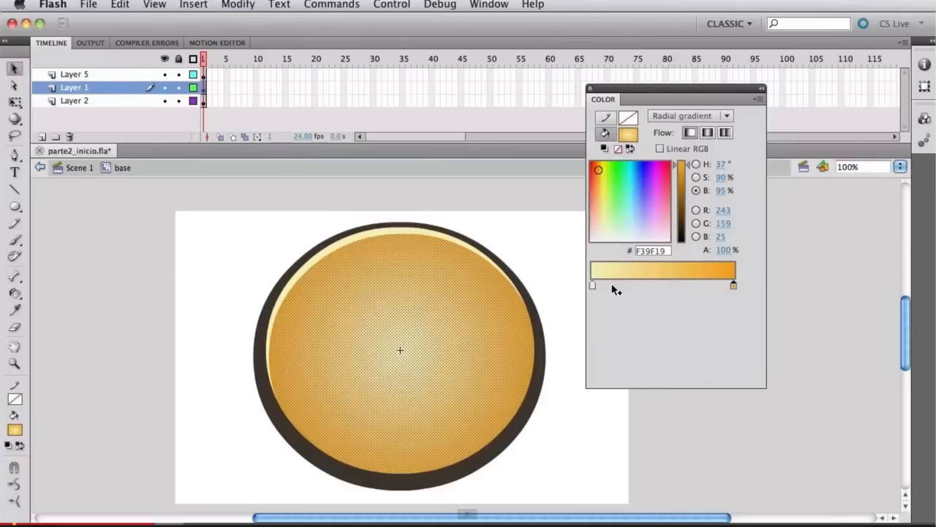
{"action": "left_click", "coordinate": [626, 458]}
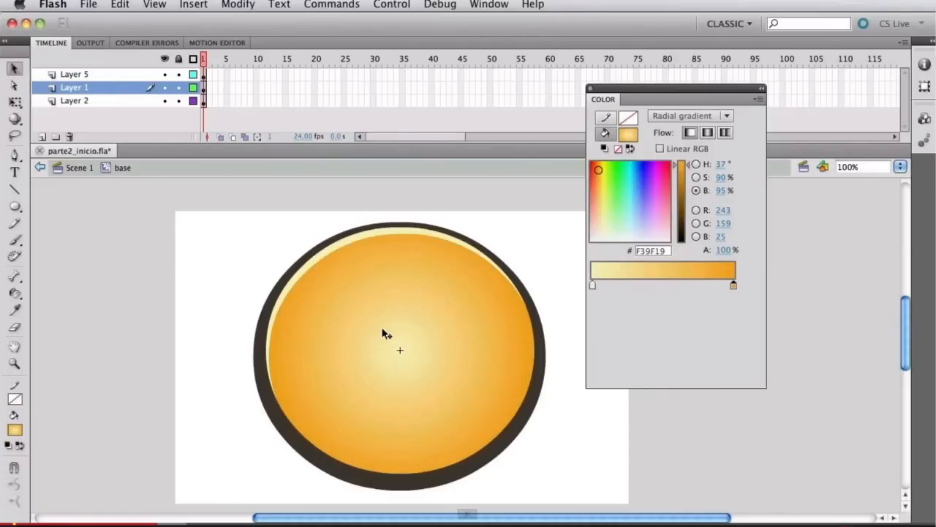
Add two intermediate stops to the circle's radial gradient, one near each end, and set both to yellow FFD40F
{"action": "left_click", "coordinate": [425, 351]}
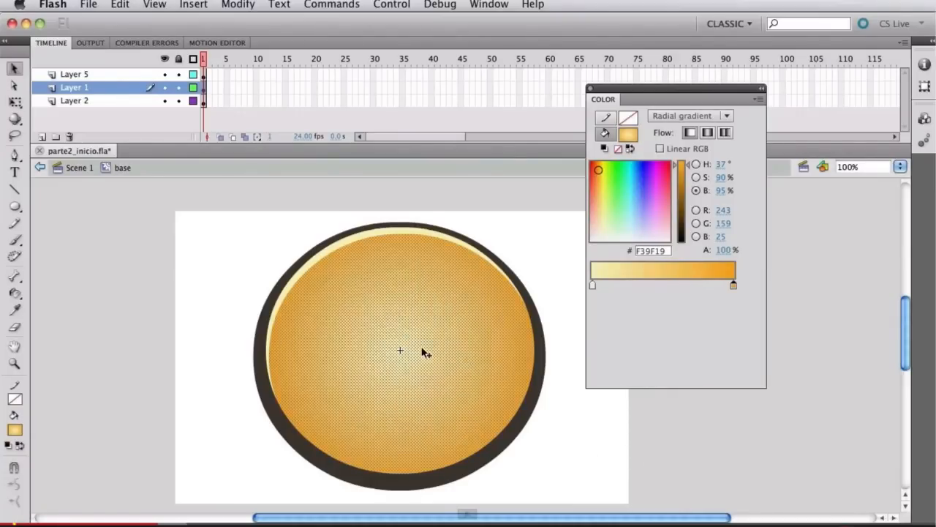
{"action": "left_click", "coordinate": [616, 287]}
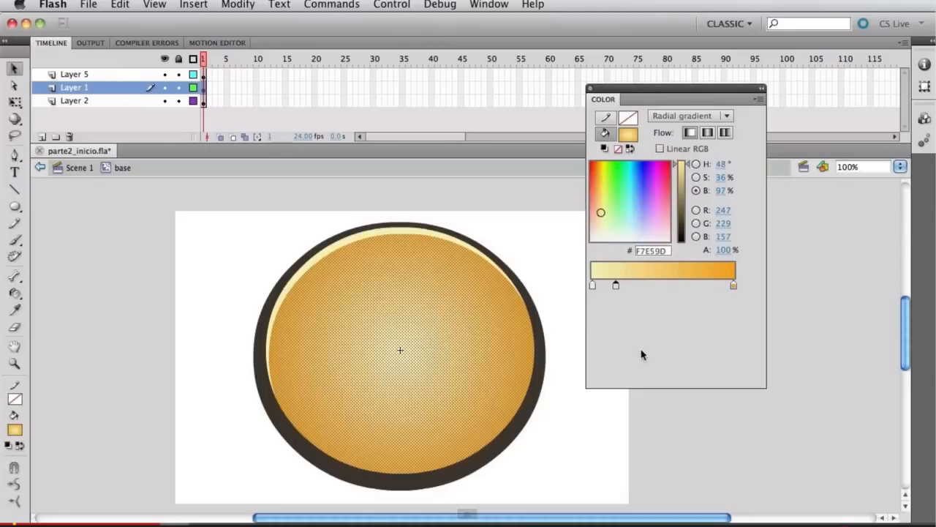
{"action": "left_click", "coordinate": [707, 286]}
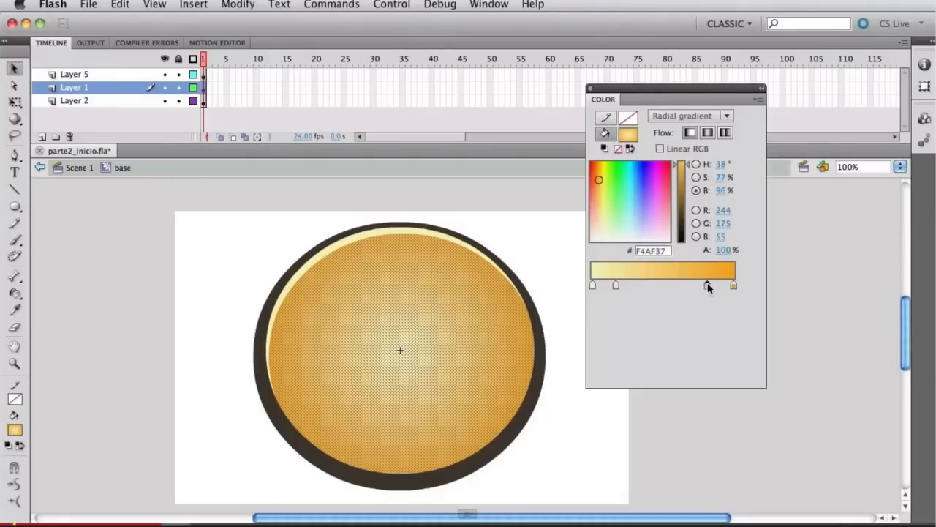
{"action": "left_click", "coordinate": [616, 286]}
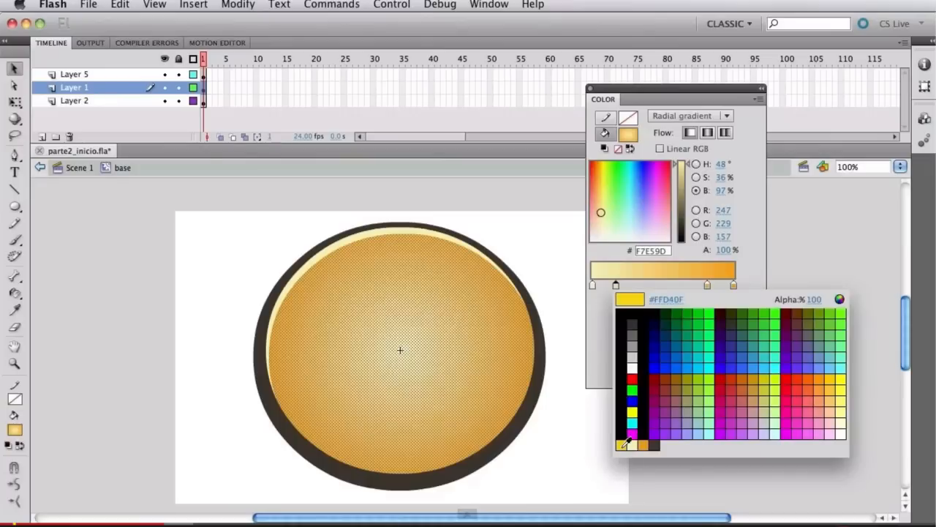
{"action": "left_click", "coordinate": [623, 445]}
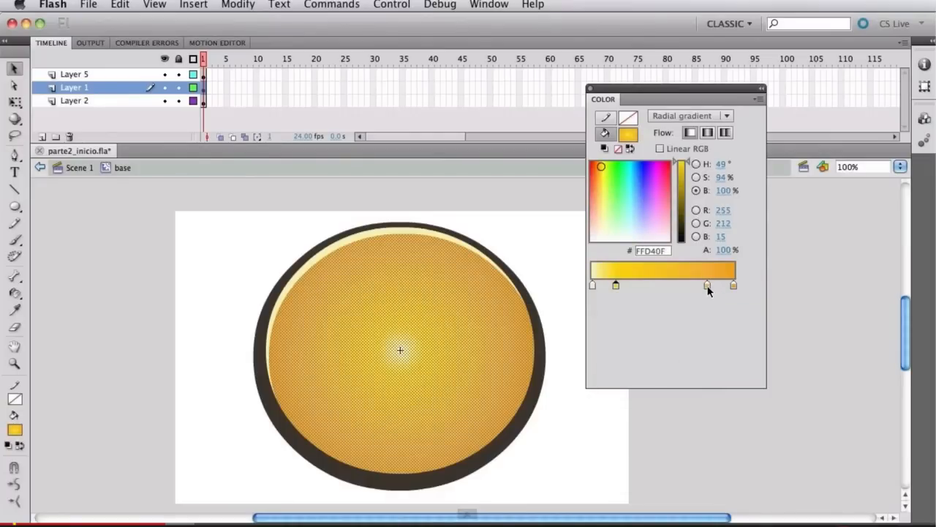
{"action": "left_click", "coordinate": [707, 286]}
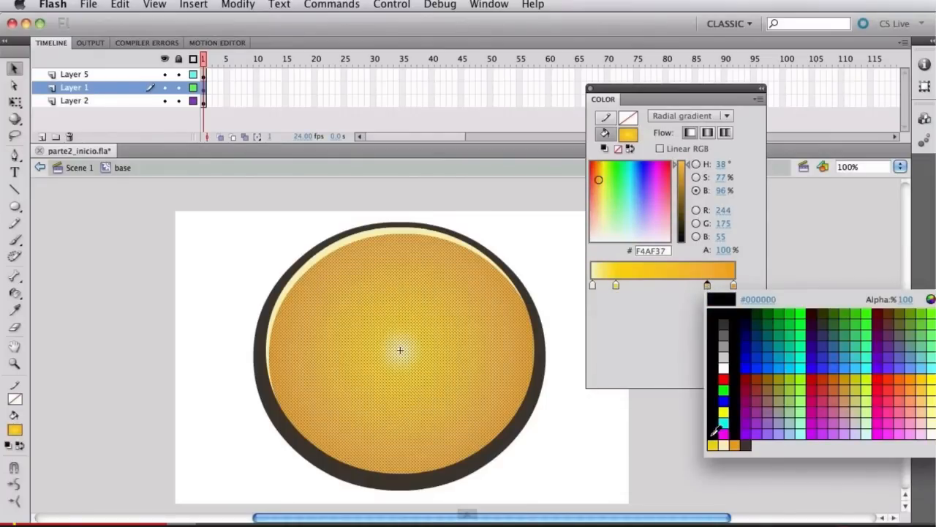
{"action": "left_click", "coordinate": [714, 440]}
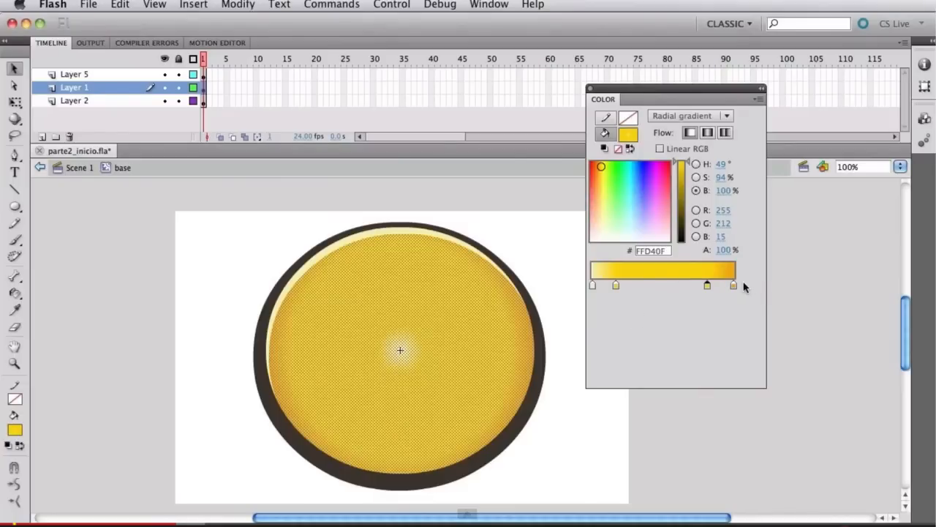
{"action": "left_click", "coordinate": [512, 228]}
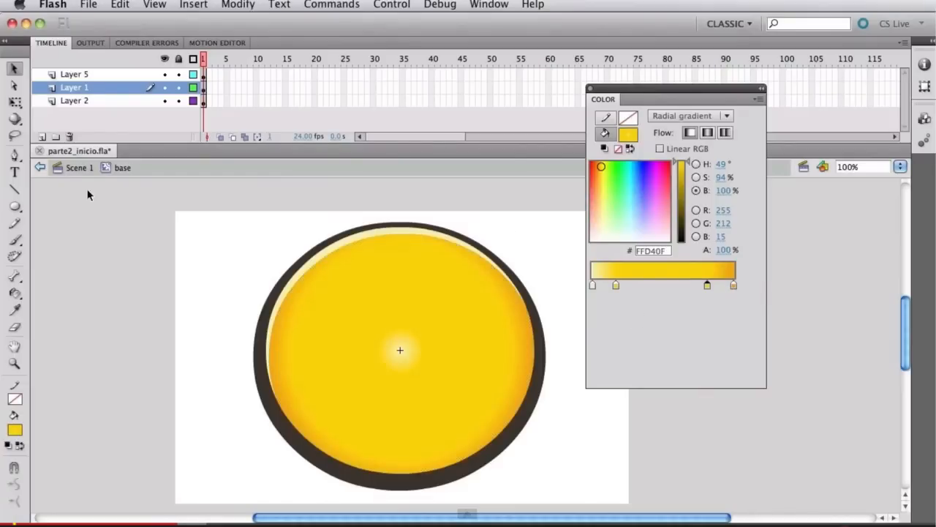
Use the Gradient Transform tool to move the circle's gradient center slightly toward the upper left
{"action": "left_click", "coordinate": [18, 106]}
{"action": "left_click", "coordinate": [14, 102]}
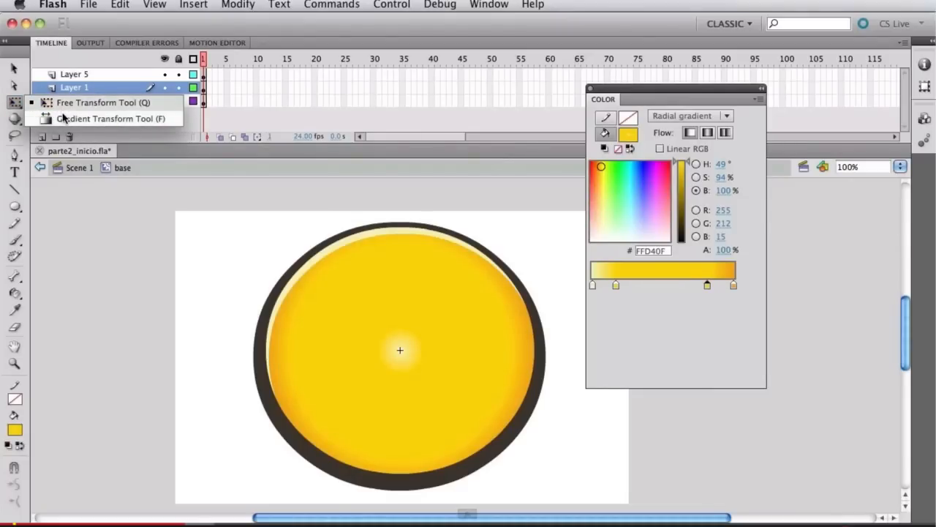
{"action": "left_click", "coordinate": [63, 118]}
{"action": "left_click", "coordinate": [408, 355]}
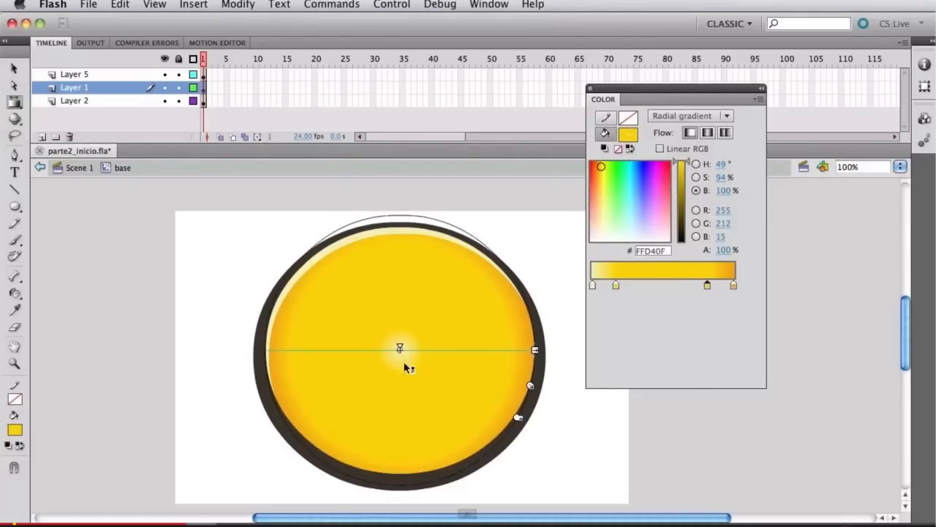
{"action": "mouse_move", "coordinate": [399, 348]}
{"action": "left_mouse_down"}
{"action": "mouse_move", "coordinate": [318, 311]}
{"action": "mouse_move", "coordinate": [385, 335]}
{"action": "mouse_move", "coordinate": [361, 320]}
{"action": "mouse_move", "coordinate": [372, 302]}
{"action": "mouse_move", "coordinate": [341, 319]}
{"action": "mouse_move", "coordinate": [422, 363]}
{"action": "mouse_move", "coordinate": [369, 327]}
{"action": "left_mouse_up"}
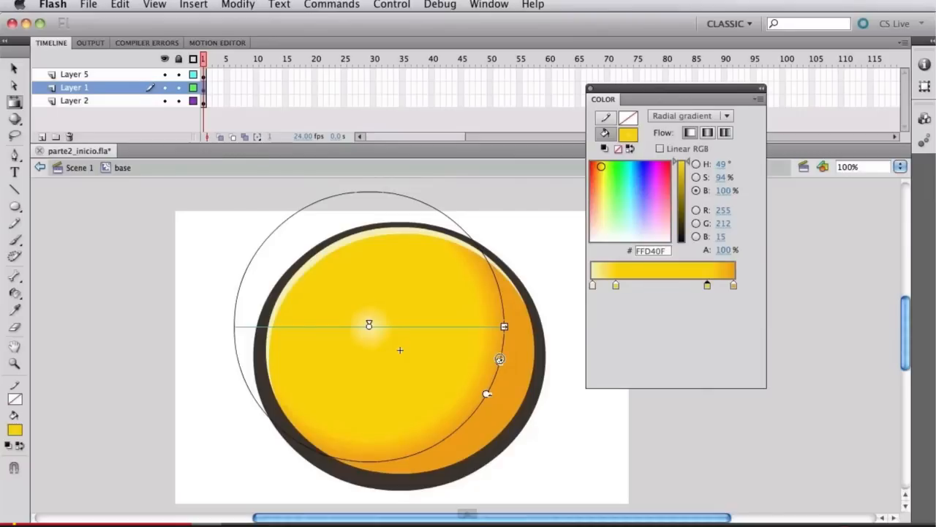
Enlarge the radial gradient and shift its center farther to the upper left, leaving orange shading along the circle's lower-right edge
{"action": "left_click_drag", "start_coordinate": [499, 363], "coordinate": [518, 366]}
{"action": "left_click_drag", "start_coordinate": [370, 325], "coordinate": [365, 307]}
{"action": "left_click_drag", "start_coordinate": [516, 349], "coordinate": [529, 353]}
{"action": "left_click_drag", "start_coordinate": [368, 310], "coordinate": [348, 302]}
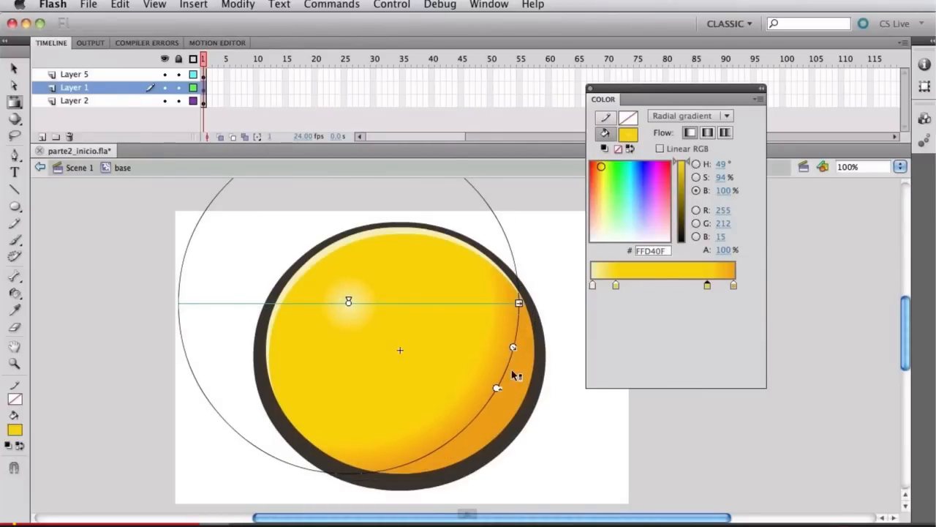
{"action": "left_click_drag", "start_coordinate": [512, 347], "coordinate": [526, 350]}
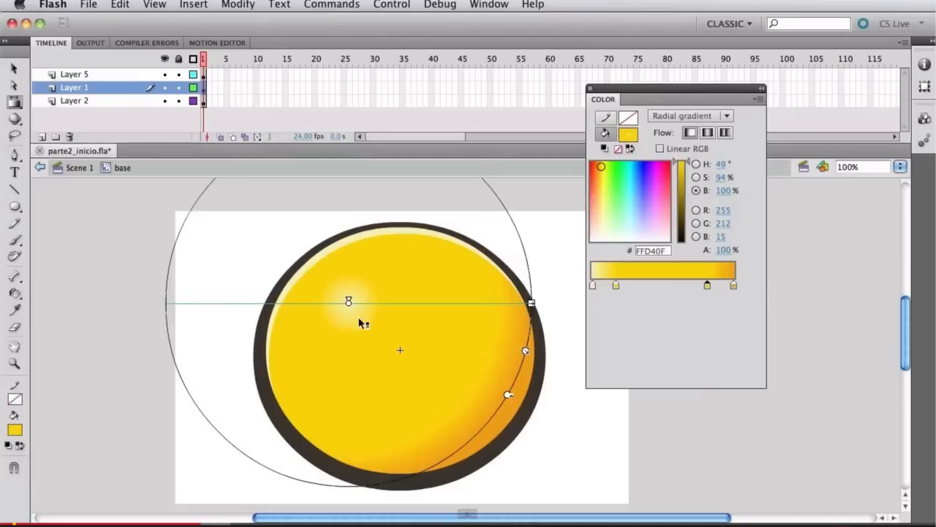
{"action": "left_click_drag", "start_coordinate": [347, 300], "coordinate": [352, 302]}
{"action": "left_click", "coordinate": [545, 440]}
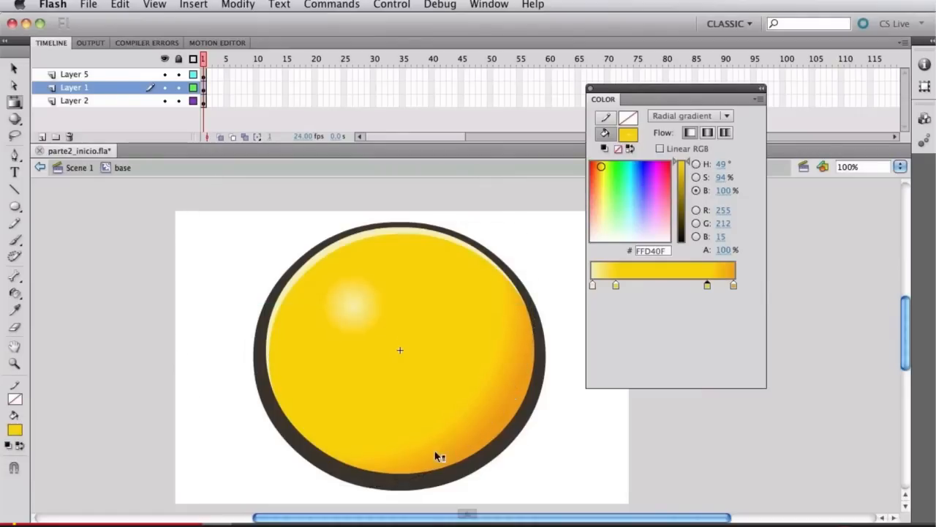
Widen the circle's pale highlight by moving the inner yellow gradient stop farther from the pale stop
{"action": "left_click", "coordinate": [14, 68]}
{"action": "left_click", "coordinate": [348, 360]}
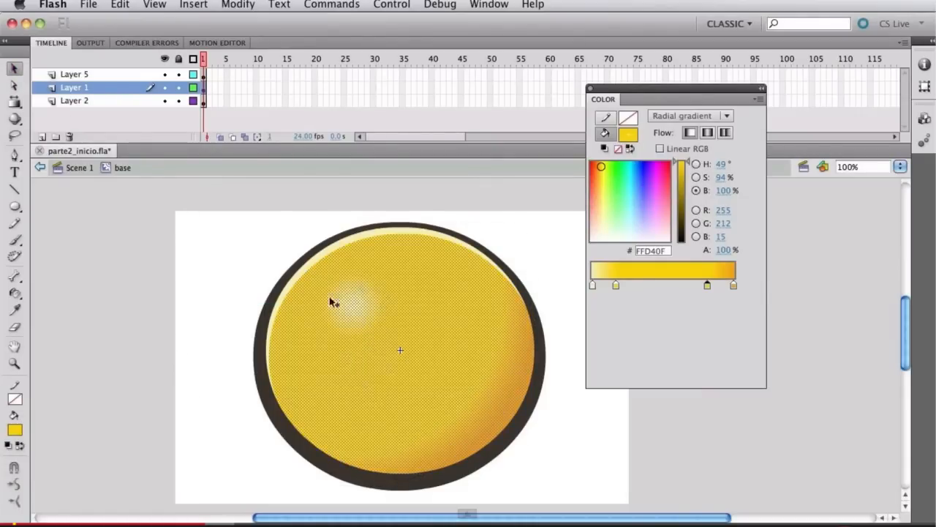
{"action": "left_click", "coordinate": [617, 286]}
{"action": "left_click_drag", "start_coordinate": [621, 284], "coordinate": [617, 285]}
{"action": "left_click_drag", "start_coordinate": [617, 286], "coordinate": [633, 287]}
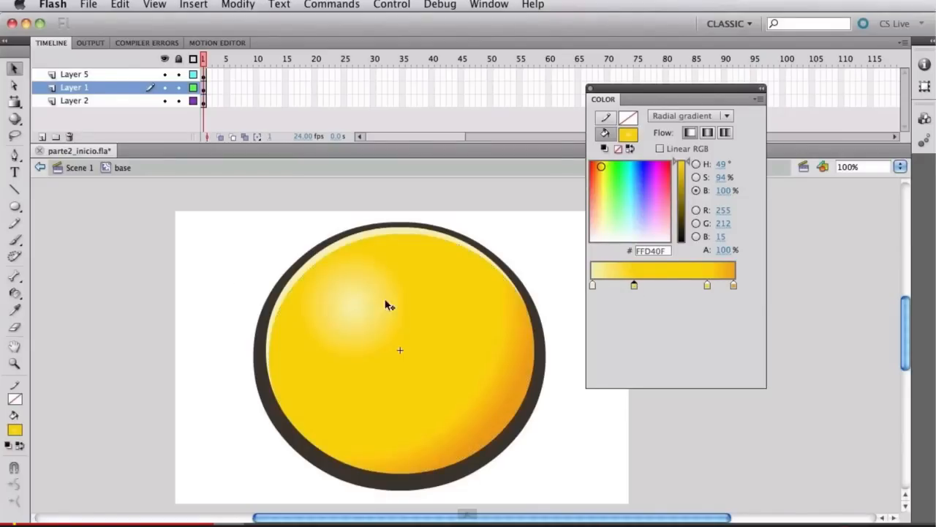
{"action": "left_click", "coordinate": [634, 286]}
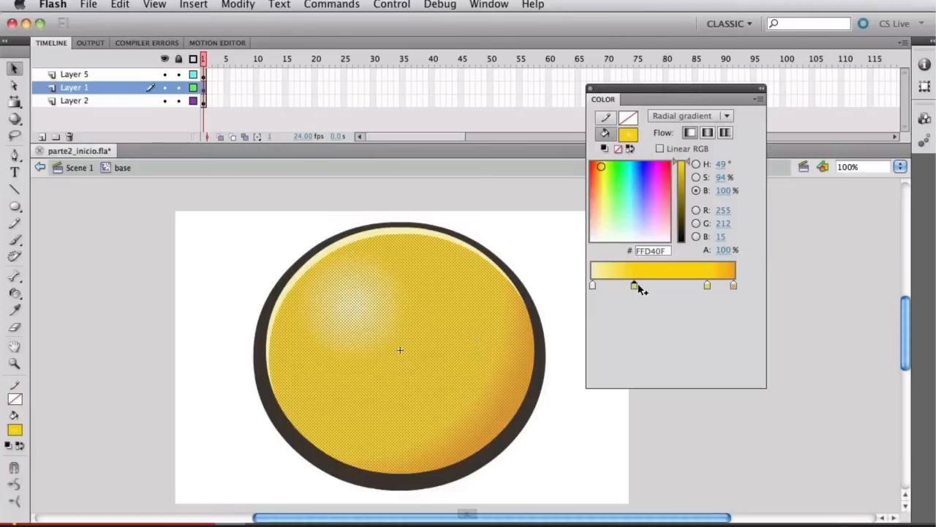
{"action": "left_click_drag", "start_coordinate": [636, 286], "coordinate": [633, 286]}
Move the outer yellow gradient stop slightly closer to the orange stop to fine-tune the circle's edge shading
{"action": "left_click_drag", "start_coordinate": [707, 286], "coordinate": [714, 289]}
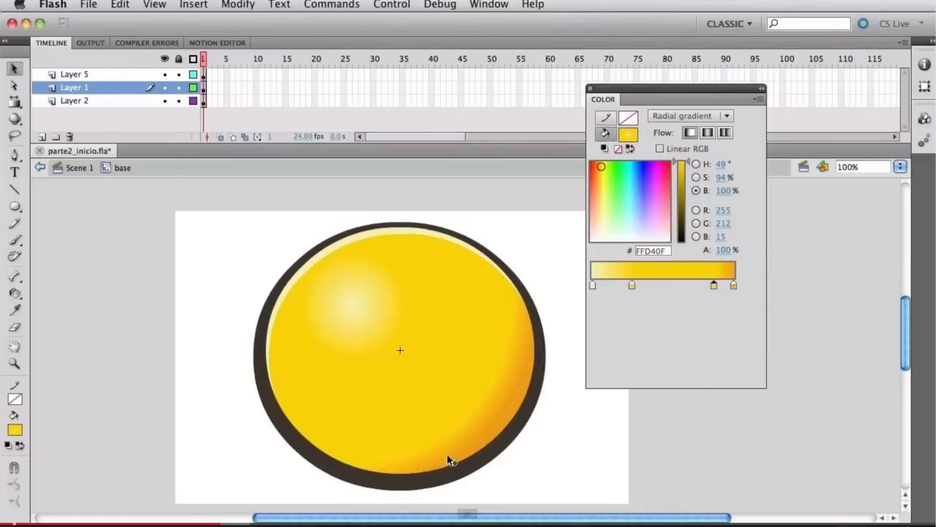
{"action": "left_click", "coordinate": [479, 376]}
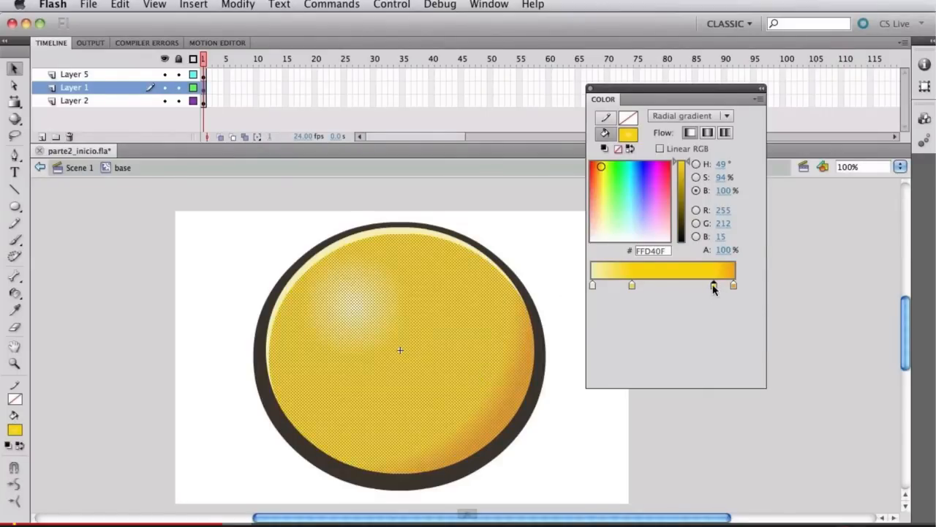
{"action": "left_click_drag", "start_coordinate": [714, 289], "coordinate": [710, 287]}
{"action": "left_click", "coordinate": [548, 294]}
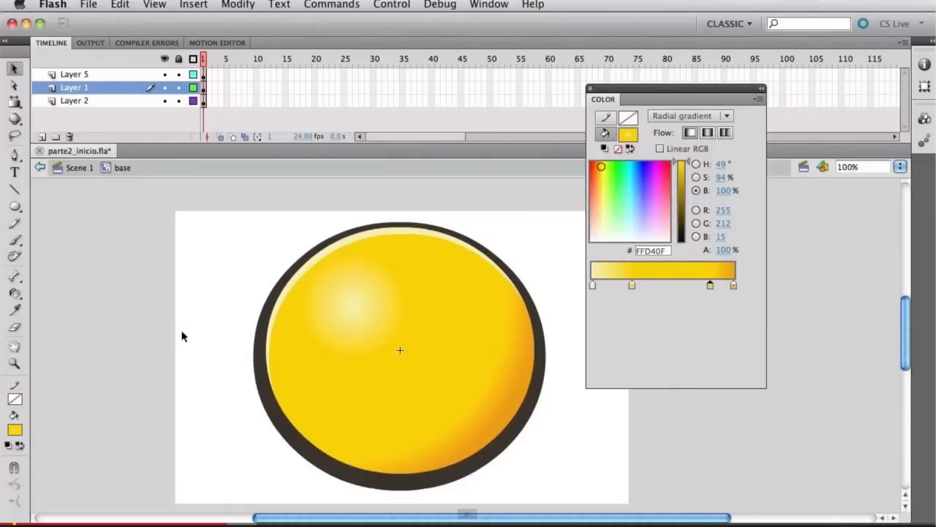
Return to Scene 1 and open the left eye's ojos symbol for editing
{"action": "double_click", "coordinate": [179, 353]}
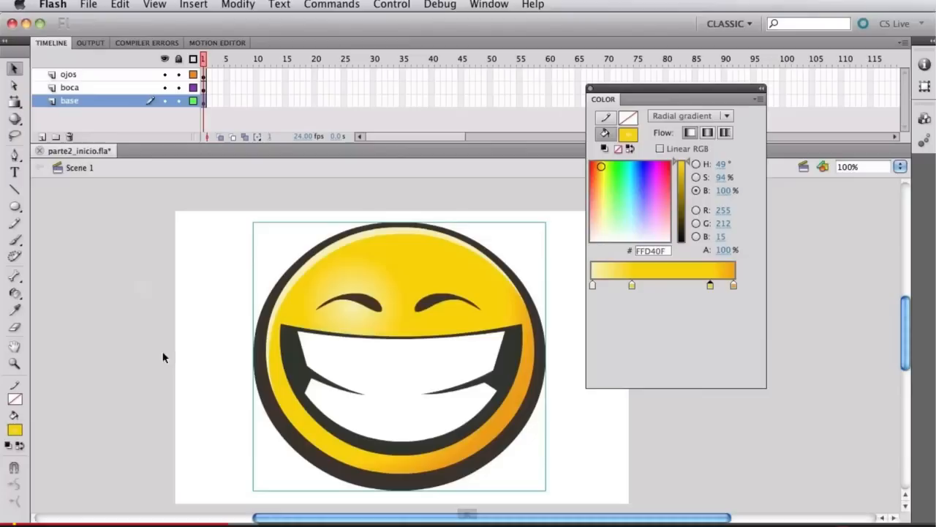
{"action": "left_click", "coordinate": [212, 420]}
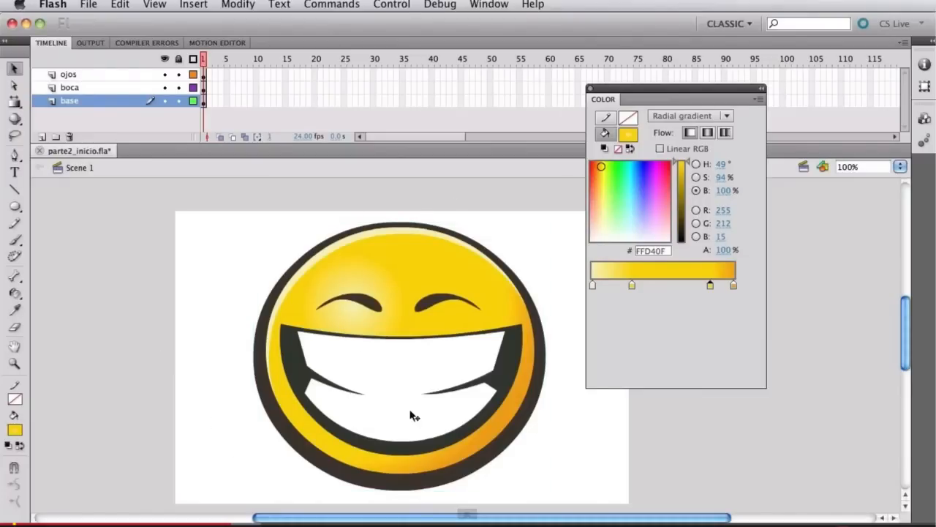
{"action": "left_click", "coordinate": [370, 304]}
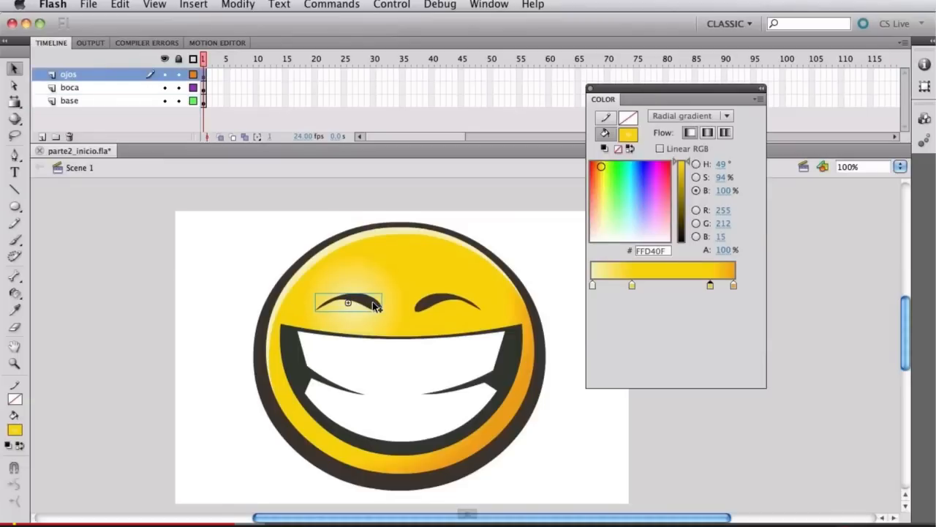
{"action": "double_click", "coordinate": [373, 307]}
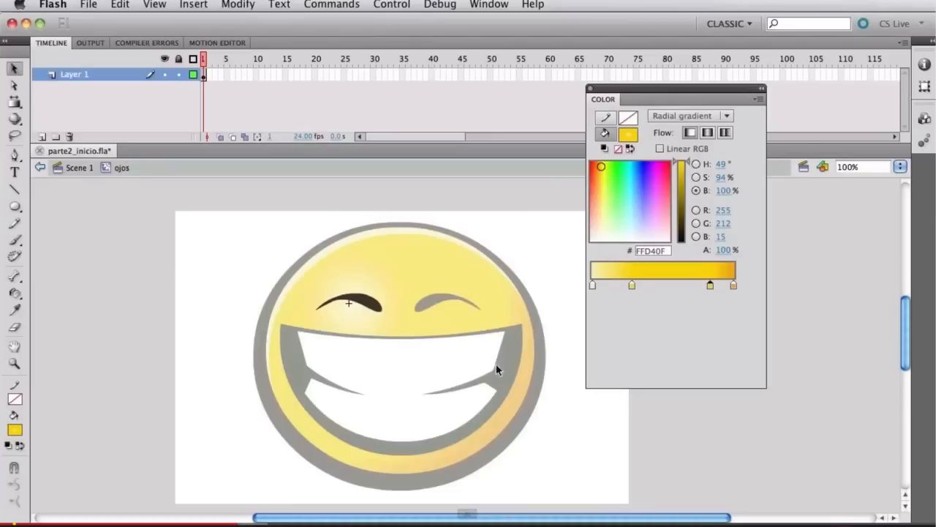
Select the left eye shape, add a new layer in the ojos symbol, and place it below Layer 1
{"action": "left_click_drag", "start_coordinate": [267, 259], "coordinate": [440, 357]}
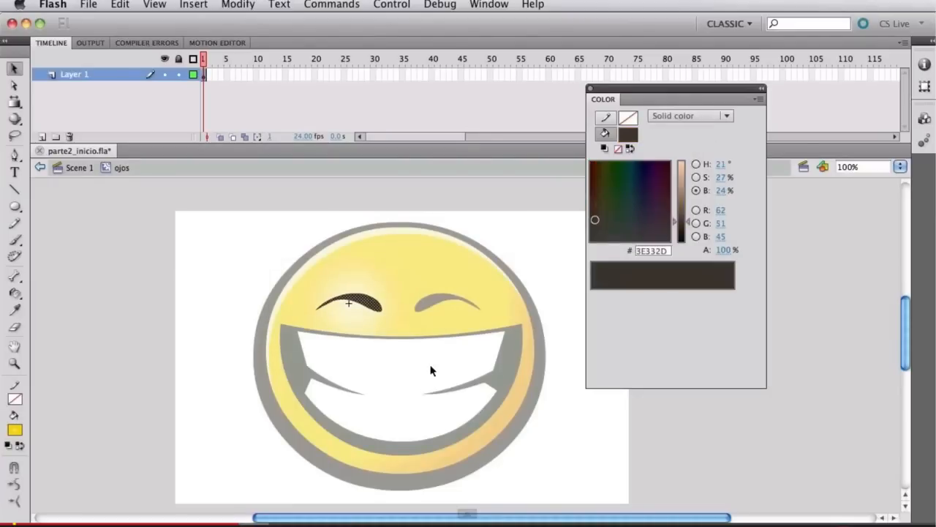
{"action": "left_click", "coordinate": [41, 137]}
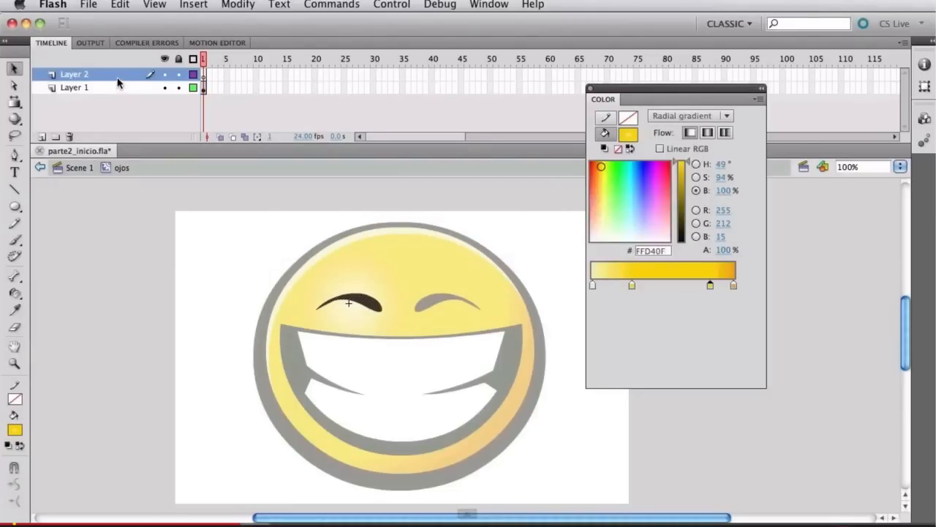
{"action": "left_click_drag", "start_coordinate": [110, 74], "coordinate": [110, 111]}
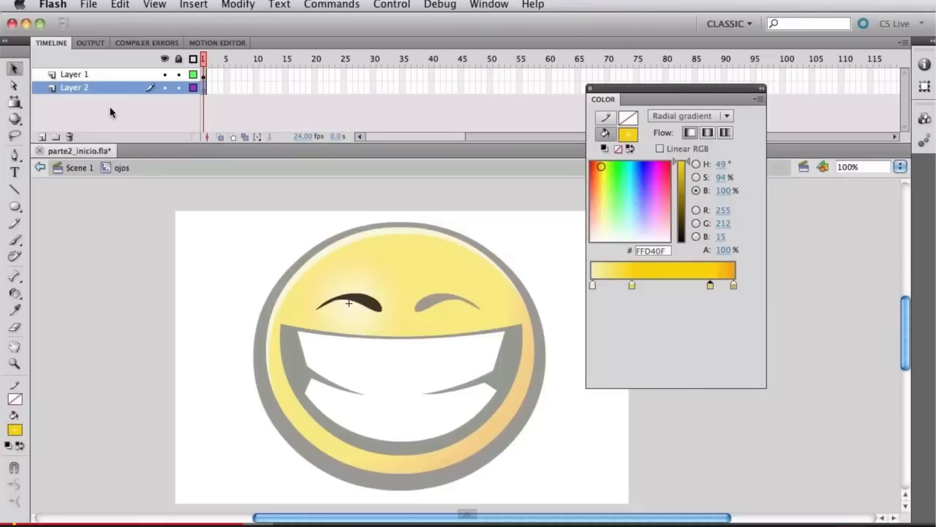
Paste the eye shape in place on Layer 2, fill the copy with pale yellow F7F2B7, and return to Scene 1
{"action": "key", "text": "super+a"}
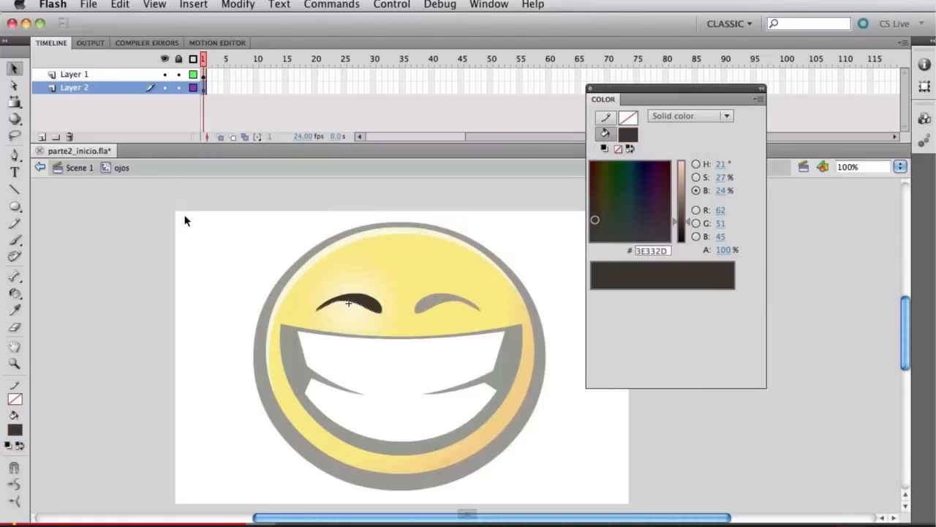
{"action": "left_click", "coordinate": [131, 87]}
{"action": "left_click", "coordinate": [629, 134]}
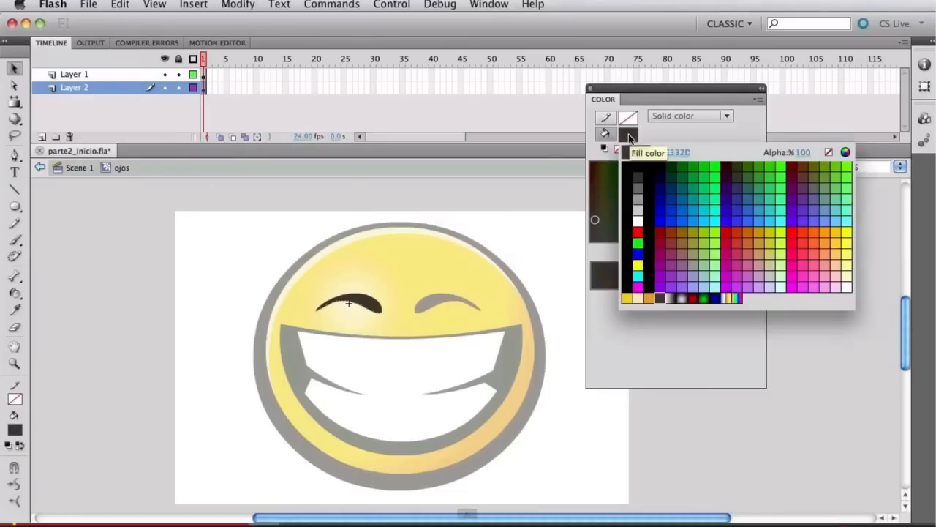
{"action": "left_click", "coordinate": [641, 296]}
{"action": "left_click", "coordinate": [250, 226]}
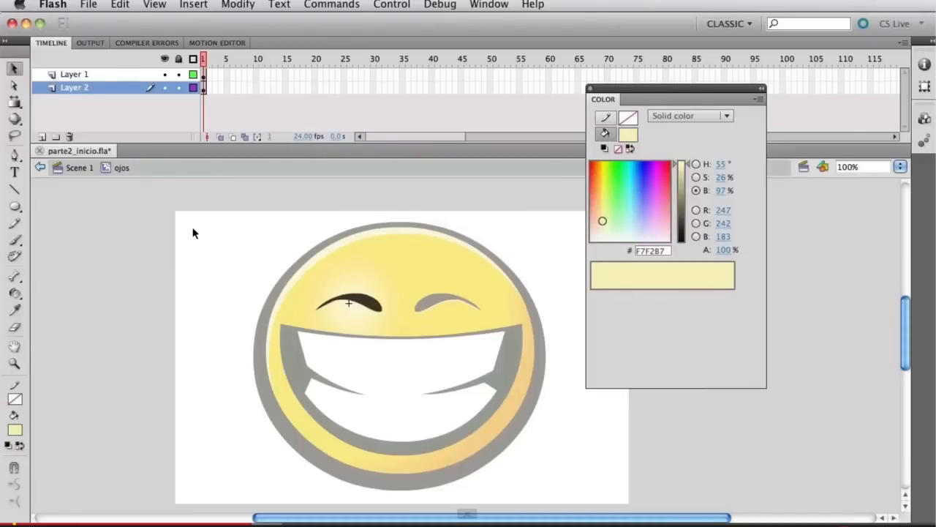
{"action": "double_click", "coordinate": [228, 264]}
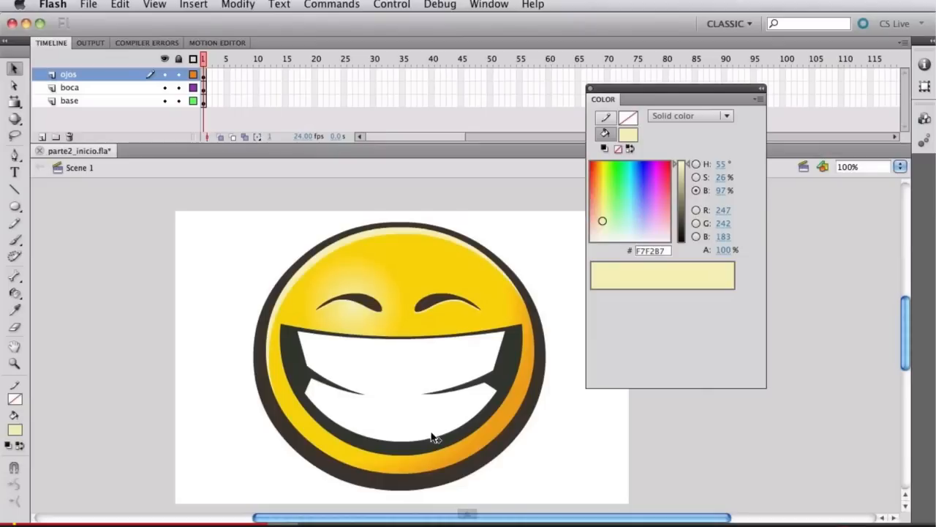
Open the mouth's boca symbol for editing and check its dark mouth shape and white teeth shape by selecting each
{"action": "left_click", "coordinate": [358, 408]}
{"action": "double_click", "coordinate": [318, 385]}
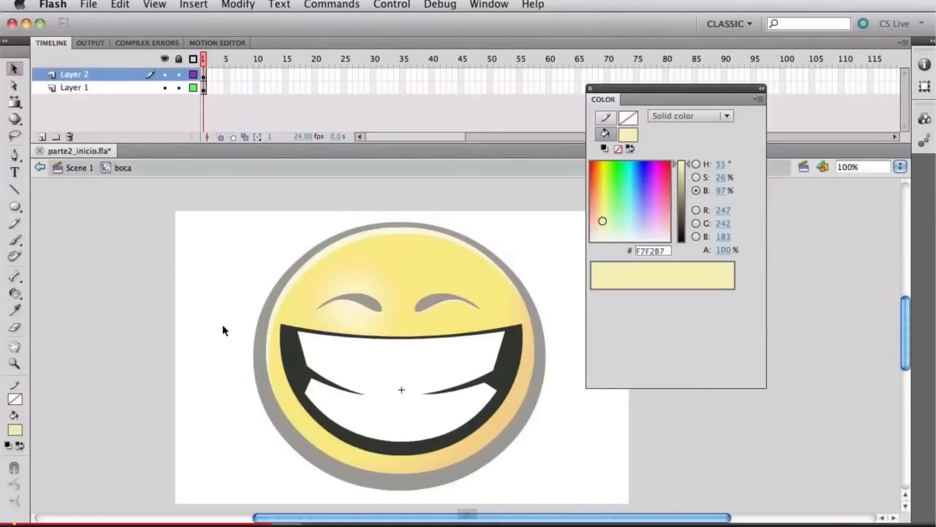
{"action": "left_click", "coordinate": [346, 366]}
{"action": "left_click", "coordinate": [307, 367]}
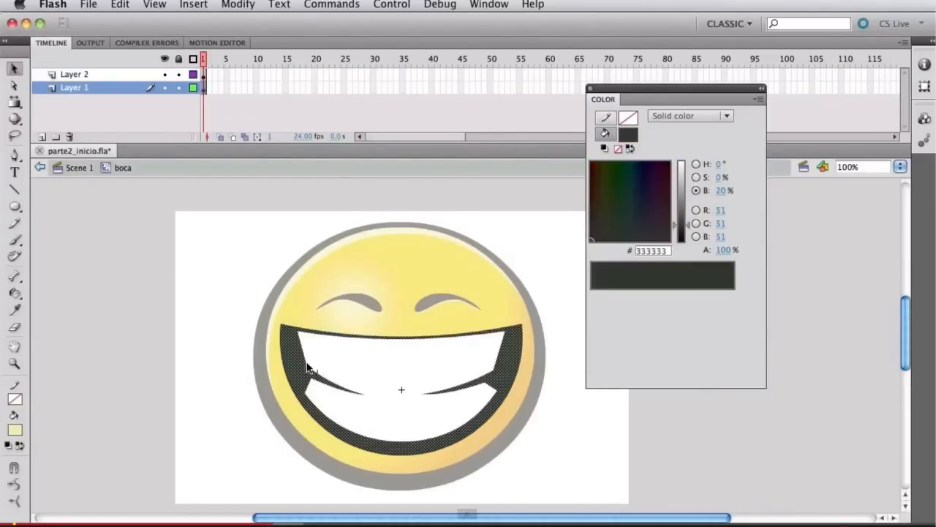
{"action": "left_click", "coordinate": [326, 365]}
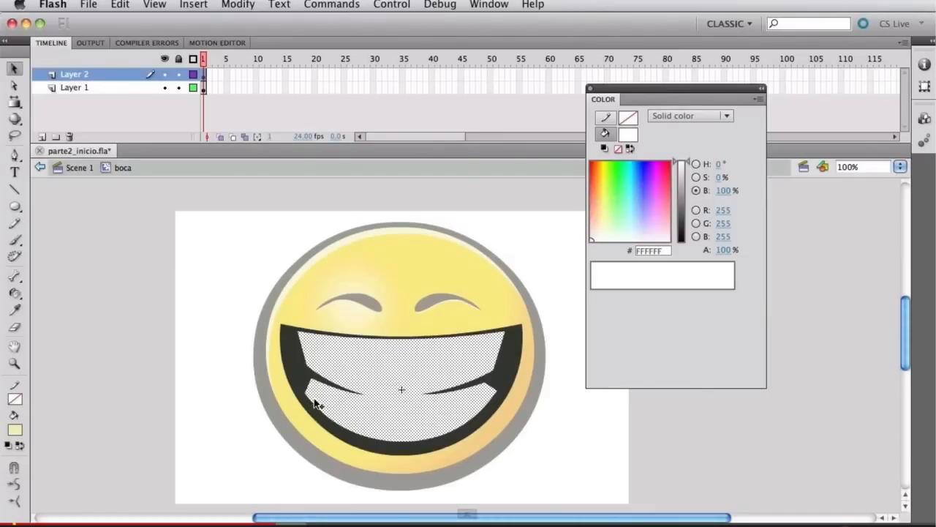
{"action": "left_click", "coordinate": [240, 380]}
Convert the white teeth shape into a Movie Clip symbol named dientes
{"action": "left_click", "coordinate": [362, 378]}
{"action": "key", "text": "F8"}
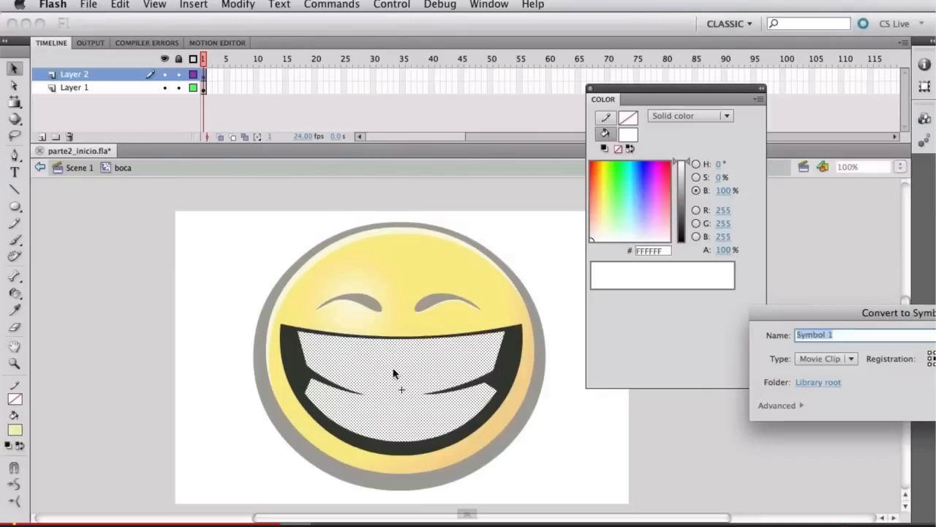
{"action": "left_click_drag", "start_coordinate": [808, 319], "coordinate": [635, 350]}
{"action": "left_click", "coordinate": [681, 350]}
{"action": "type", "text": "dientes"}
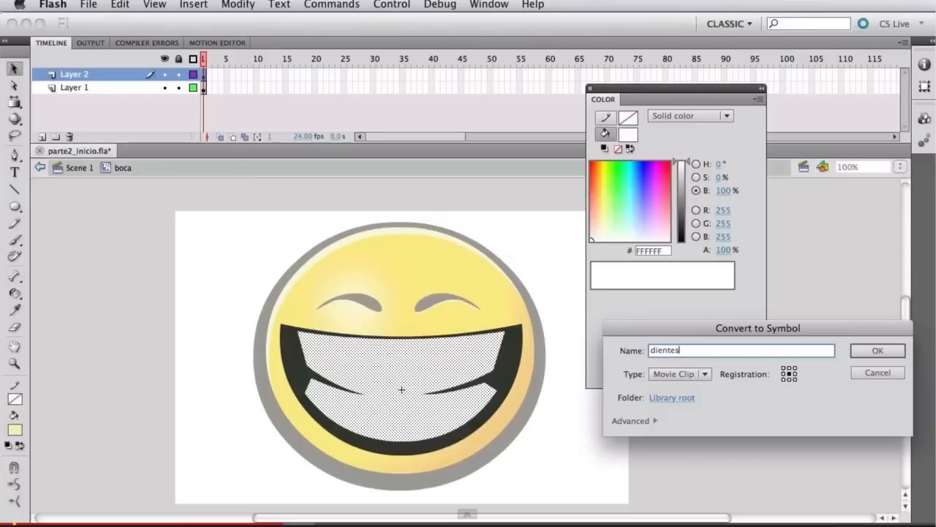
{"action": "key", "text": "Return"}
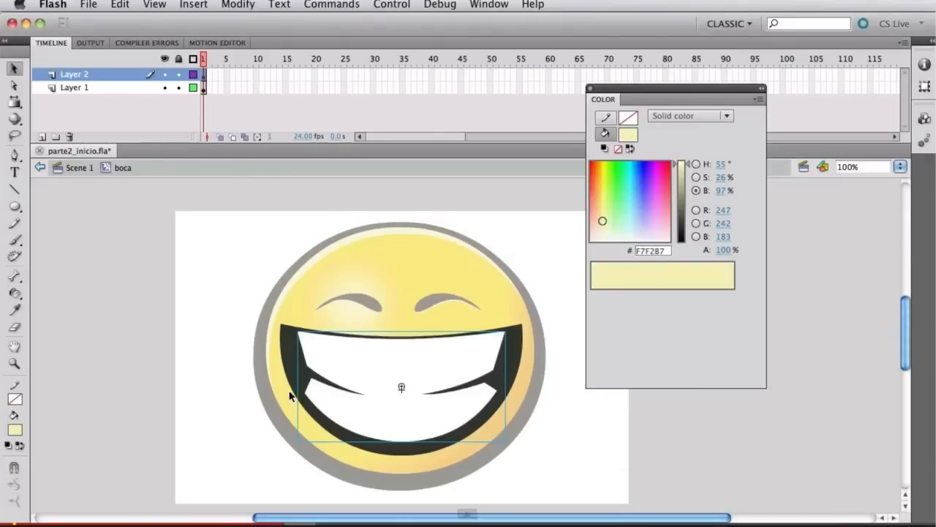
Rename Layer 2, which holds the teeth, as dientes
{"action": "left_click", "coordinate": [289, 378]}
{"action": "left_click", "coordinate": [87, 72]}
{"action": "double_click", "coordinate": [84, 70]}
{"action": "type", "text": "dientes"}
{"action": "key", "text": "Return"}
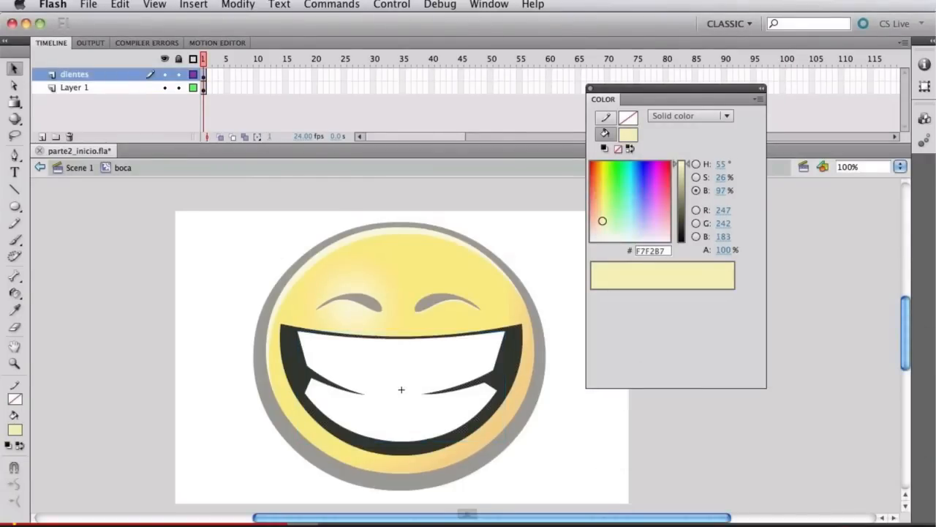
Select the dark mouth shape on Layer 1 and fill it with the white-to-black radial gradient preset
{"action": "left_click", "coordinate": [385, 393]}
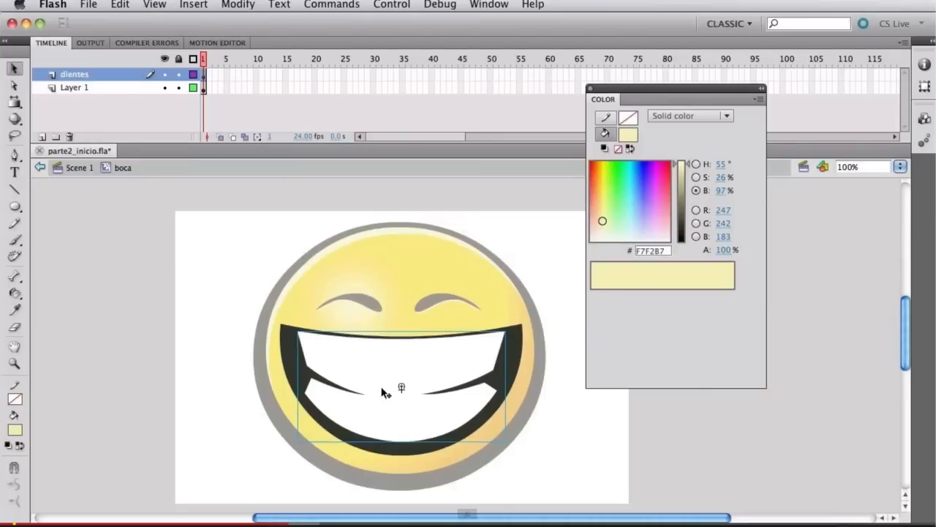
{"action": "left_click", "coordinate": [88, 88]}
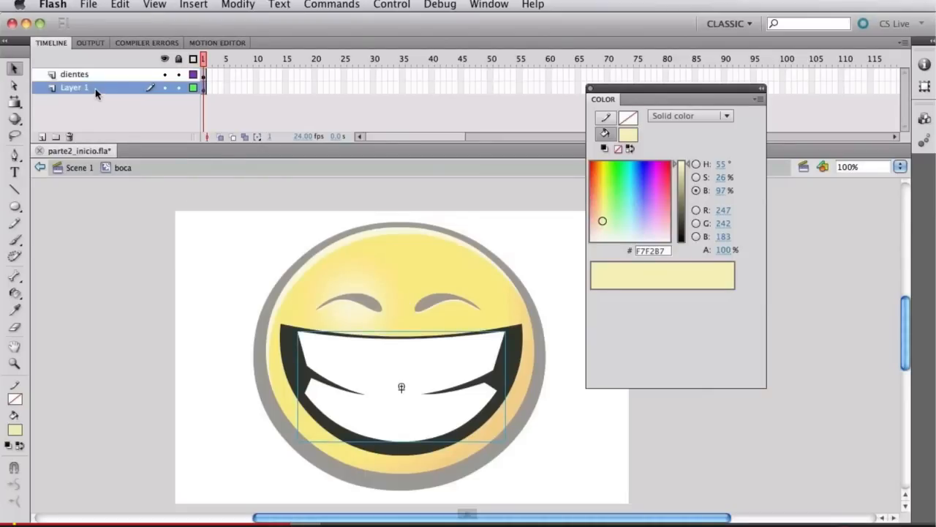
{"action": "left_click", "coordinate": [174, 349]}
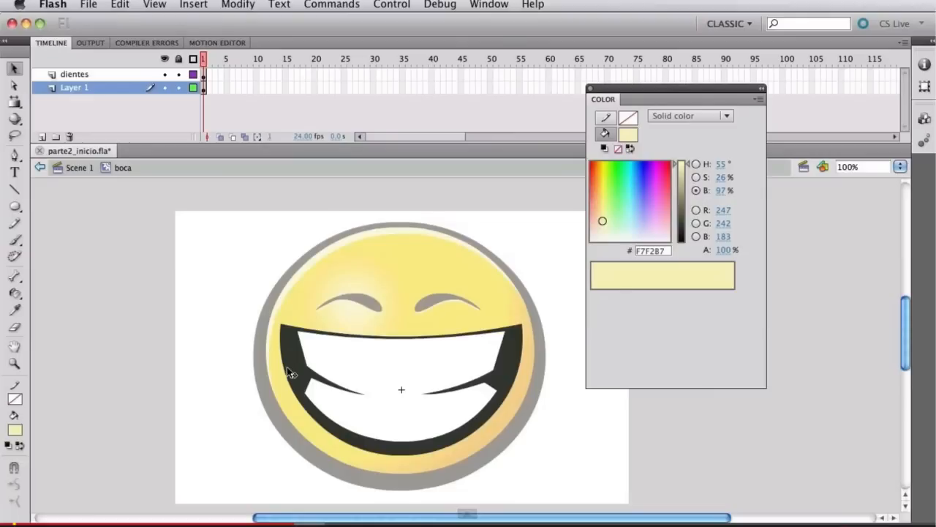
{"action": "left_click", "coordinate": [288, 360]}
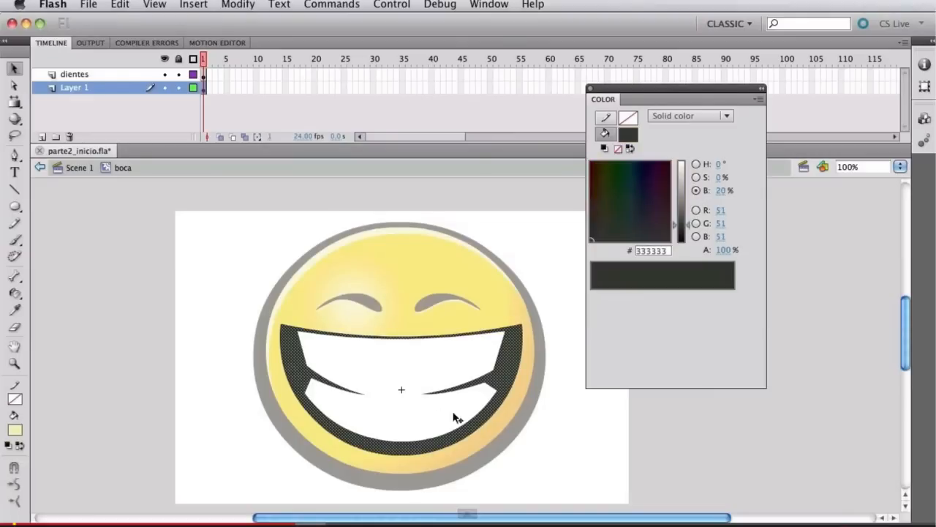
{"action": "left_click", "coordinate": [627, 135]}
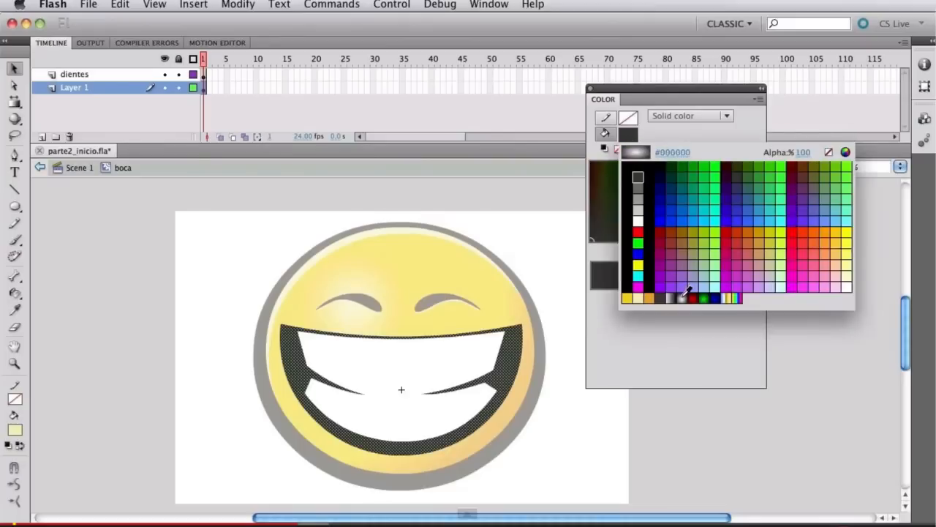
{"action": "left_click", "coordinate": [684, 299]}
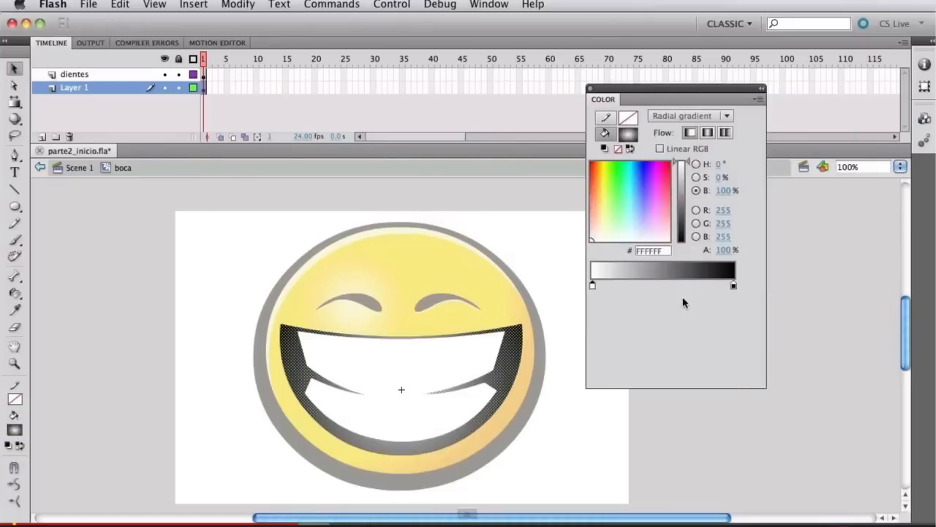
Change the white inner stop of the mouth's radial gradient to dark grey 333333
{"action": "left_click", "coordinate": [592, 285]}
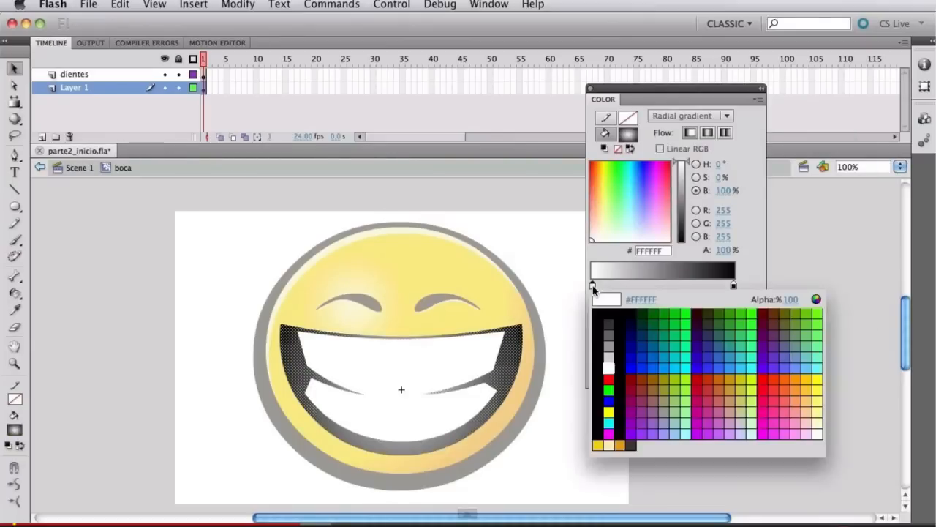
{"action": "left_click", "coordinate": [609, 323]}
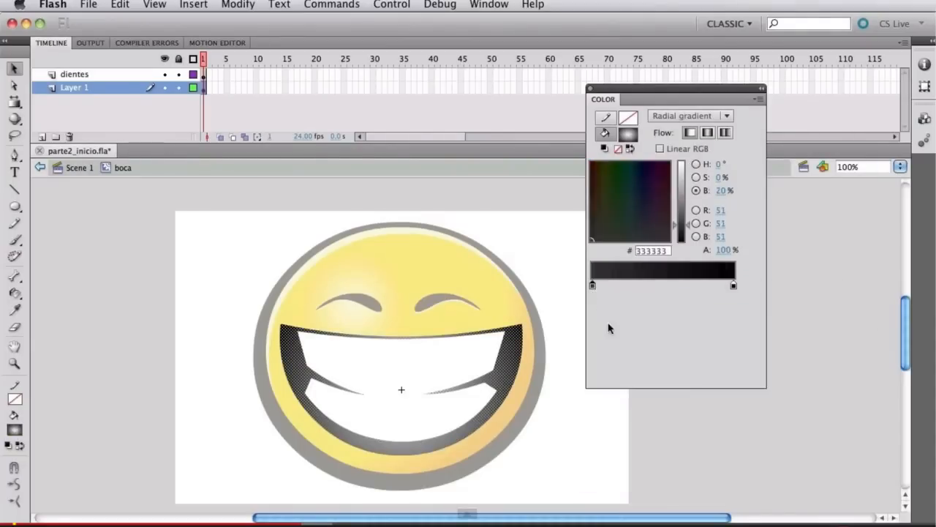
{"action": "left_click", "coordinate": [592, 285]}
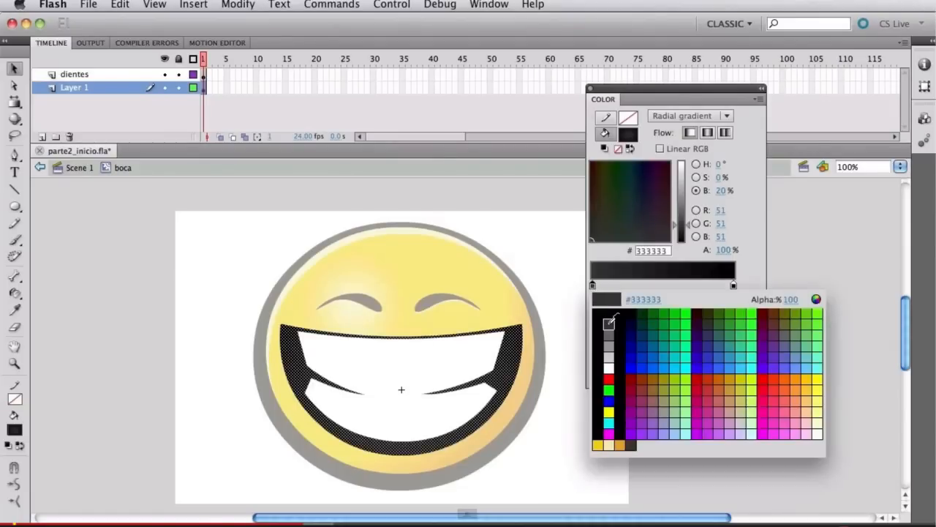
{"action": "left_click", "coordinate": [608, 327]}
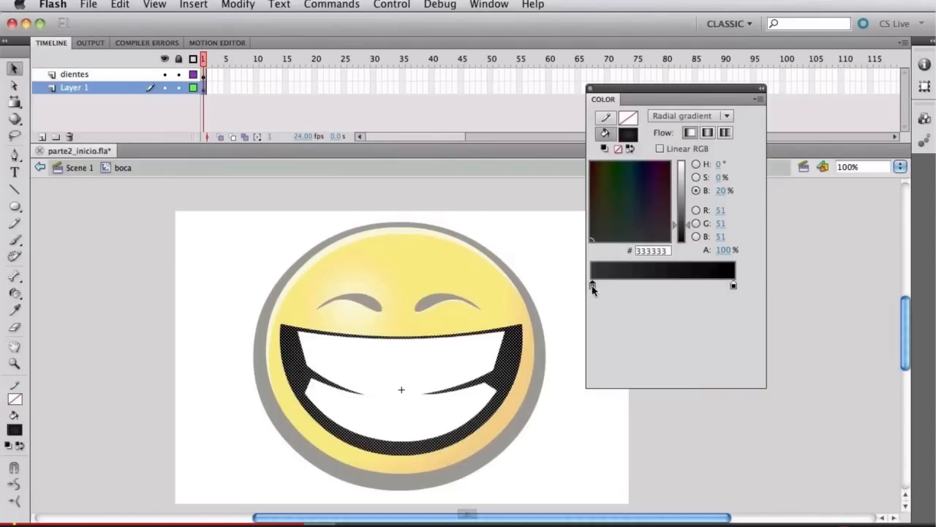
{"action": "left_click", "coordinate": [592, 286]}
{"action": "left_click", "coordinate": [613, 327]}
{"action": "left_click", "coordinate": [540, 282]}
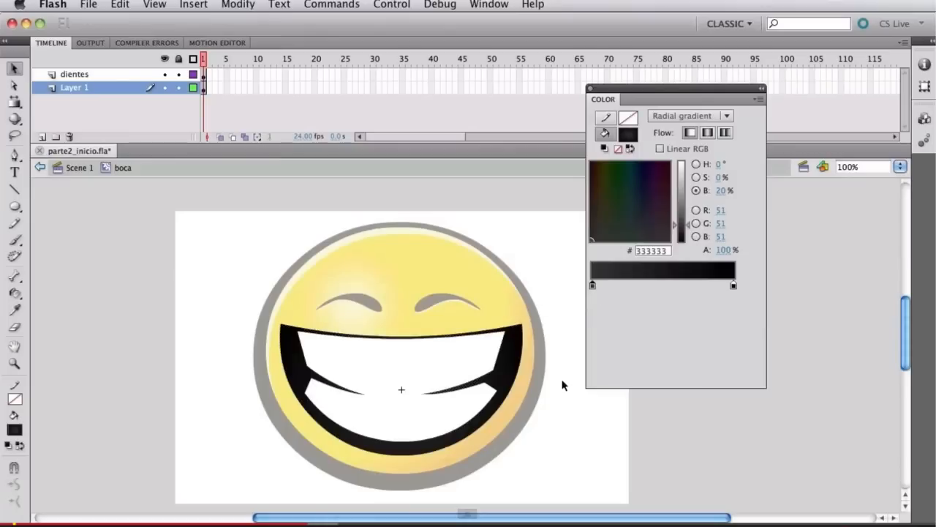
Move the mouth gradient's dark grey stop close to the black stop so the black stays near the outer edge
{"action": "left_click", "coordinate": [524, 345]}
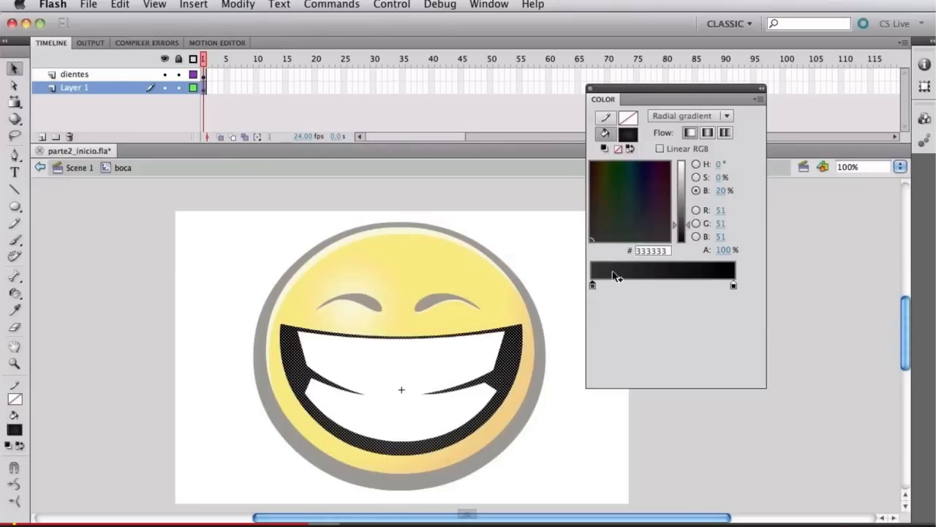
{"action": "left_click_drag", "start_coordinate": [592, 285], "coordinate": [701, 284]}
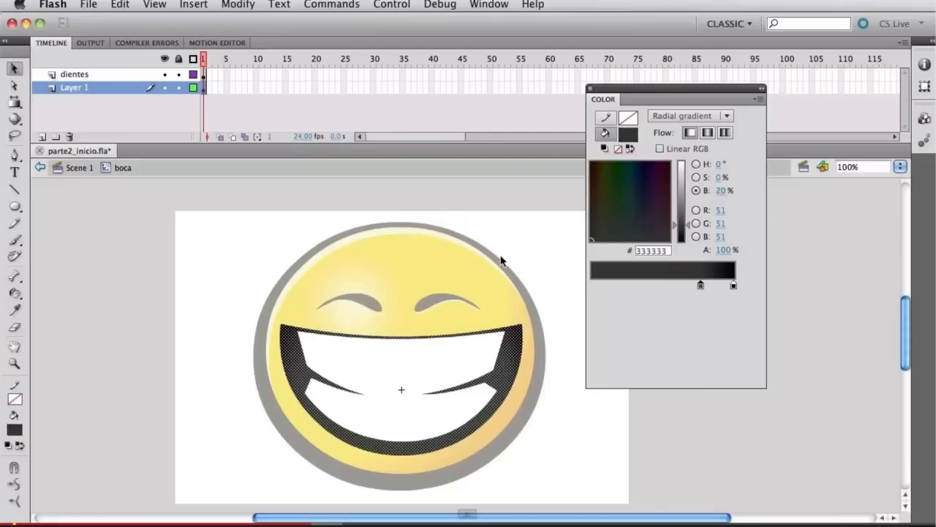
{"action": "left_click", "coordinate": [175, 171]}
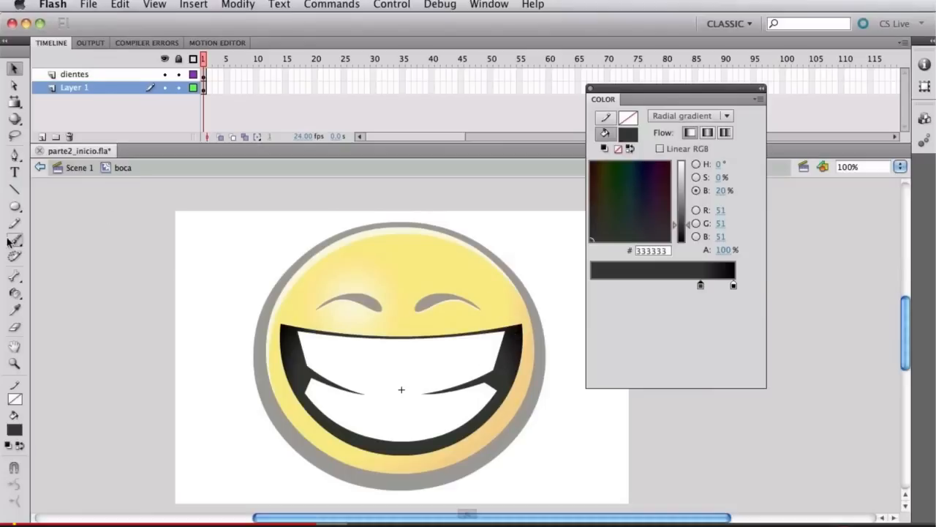
Use the Gradient Transform tool to shift the mouth's radial gradient slightly upward and reduce its radius to darken the mouth's corners
{"action": "left_click", "coordinate": [13, 102]}
{"action": "left_click", "coordinate": [517, 375]}
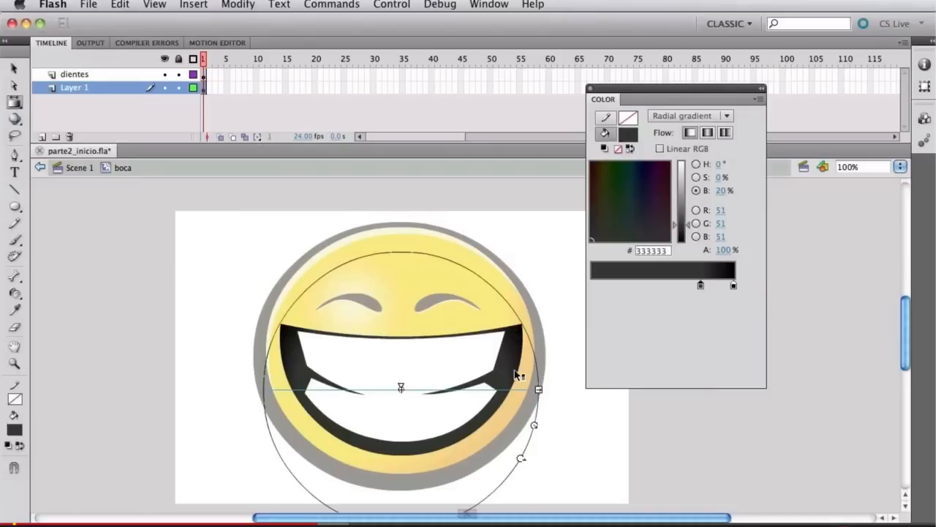
{"action": "mouse_move", "coordinate": [399, 387]}
{"action": "left_mouse_down"}
{"action": "mouse_move", "coordinate": [397, 358]}
{"action": "mouse_move", "coordinate": [405, 376]}
{"action": "left_mouse_up"}
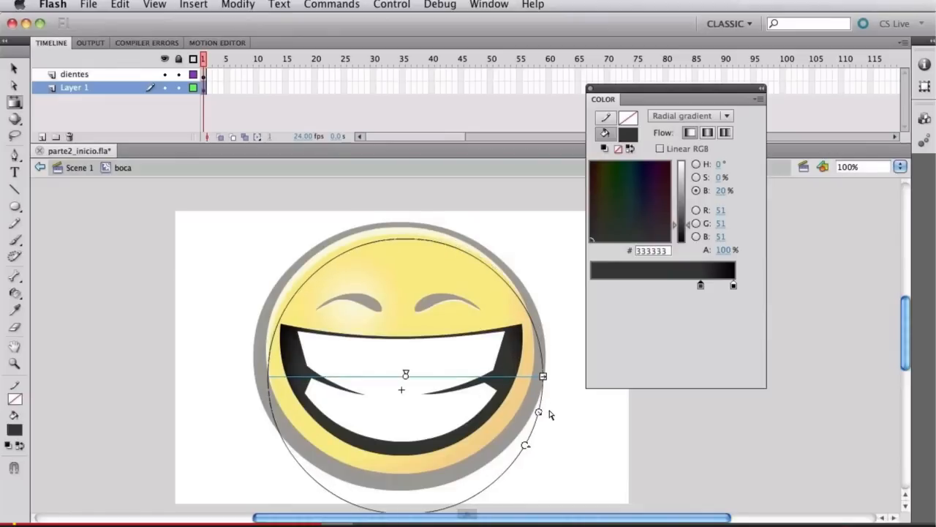
{"action": "left_click_drag", "start_coordinate": [538, 412], "coordinate": [526, 408]}
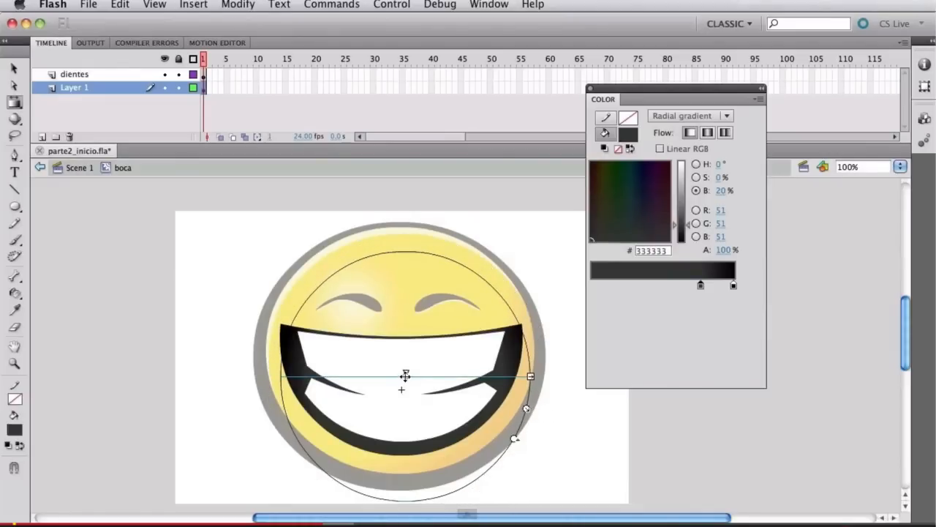
{"action": "left_click_drag", "start_coordinate": [405, 376], "coordinate": [402, 365]}
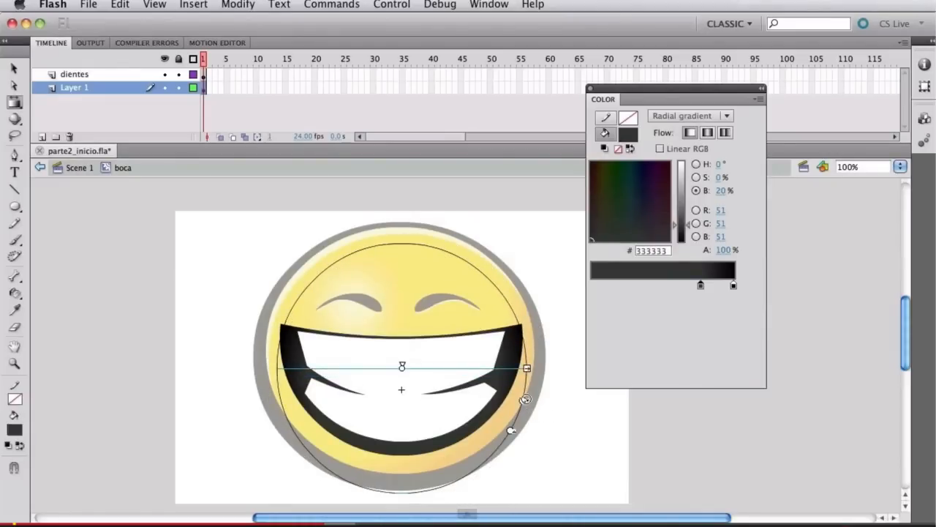
{"action": "left_click_drag", "start_coordinate": [526, 399], "coordinate": [521, 395]}
{"action": "left_click", "coordinate": [14, 68]}
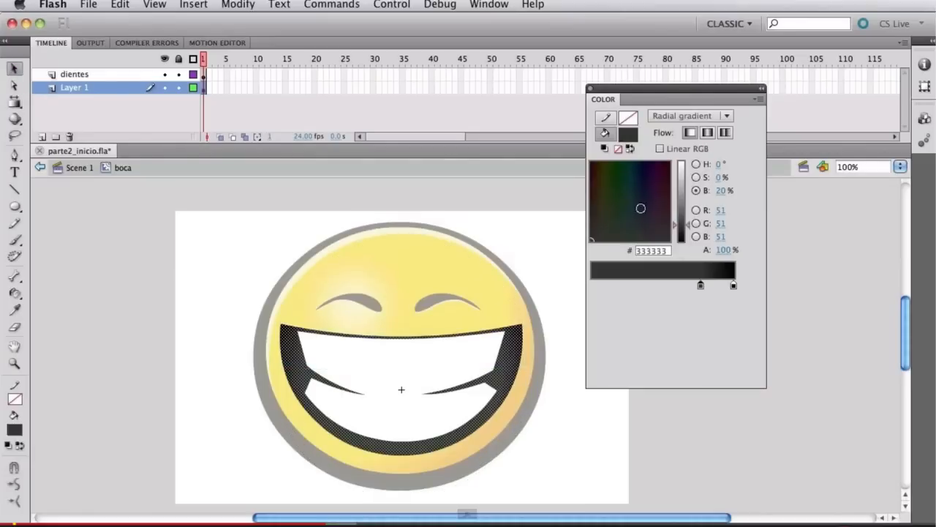
Fine-tune the mouth's shading by moving the dark grey stop slightly closer to black and shrinking the gradient a little
{"action": "left_click_drag", "start_coordinate": [703, 286], "coordinate": [710, 286]}
{"action": "left_click", "coordinate": [474, 254]}
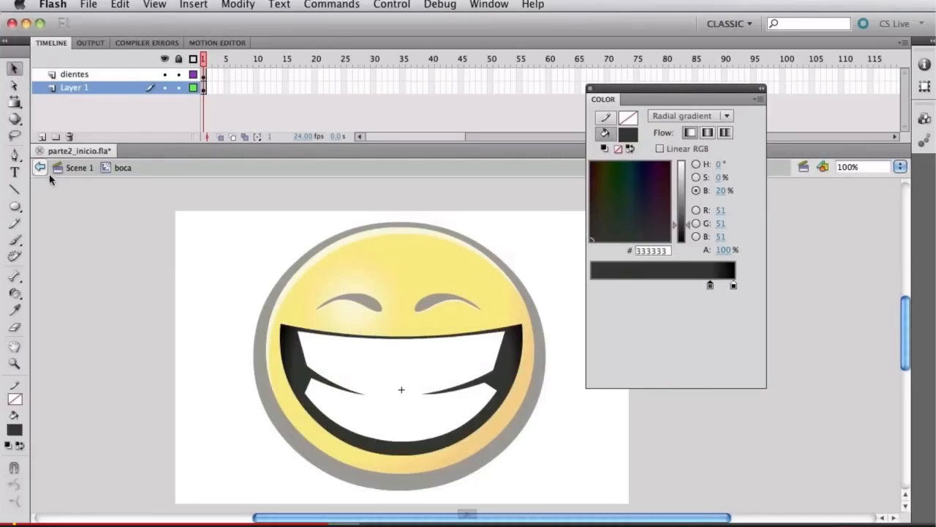
{"action": "left_click", "coordinate": [13, 102]}
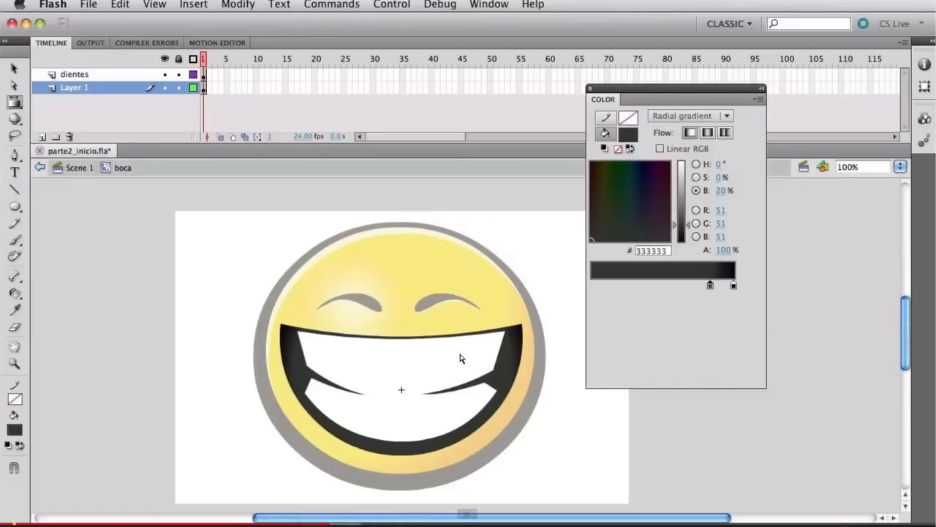
{"action": "left_click", "coordinate": [503, 374]}
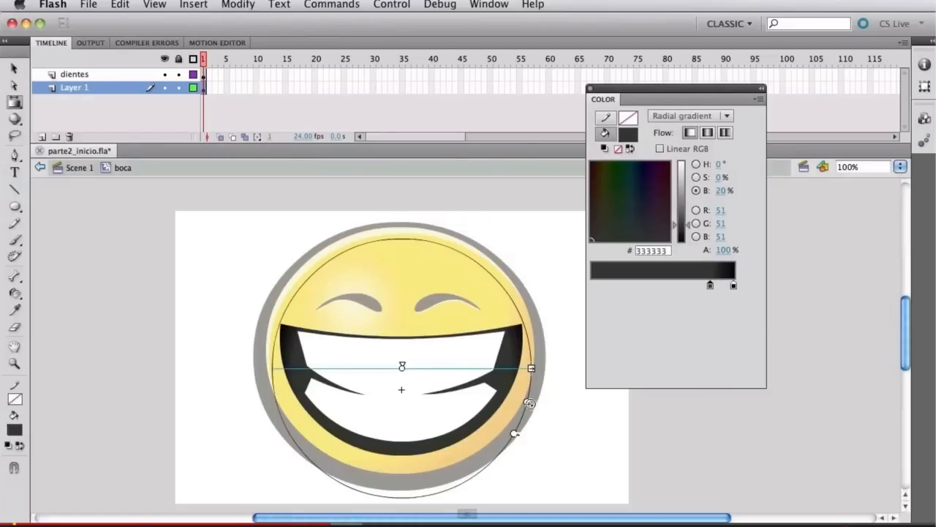
{"action": "left_click_drag", "start_coordinate": [527, 402], "coordinate": [525, 400]}
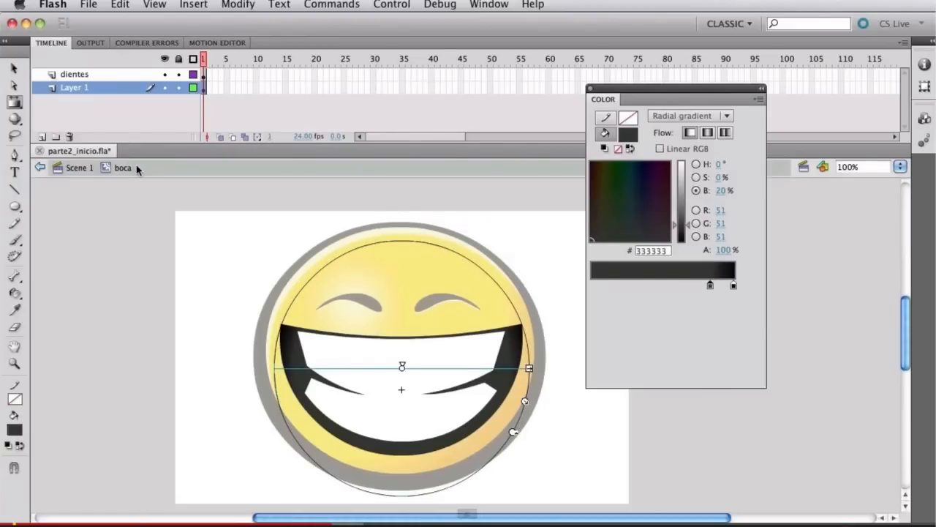
{"action": "left_click", "coordinate": [14, 68]}
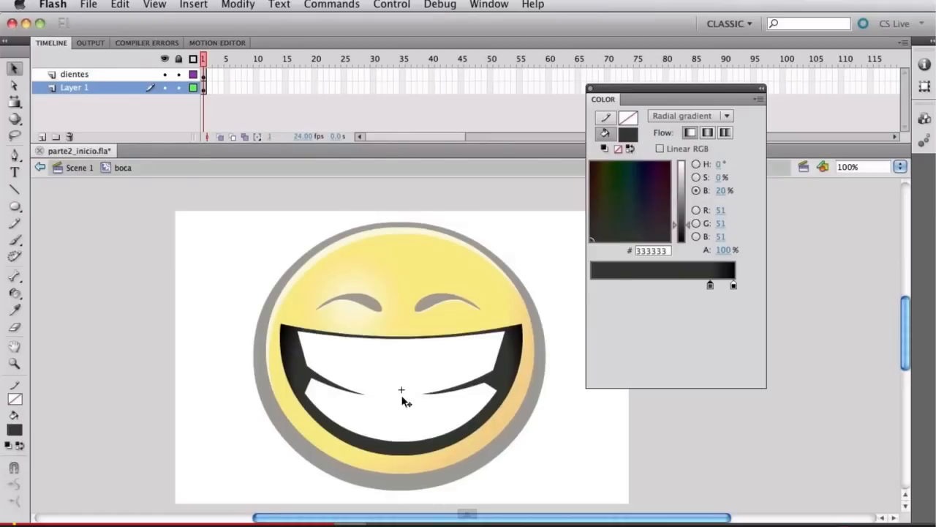
Open the teeth symbol for editing and fill the teeth with a radial gradient from white to grey 999999
{"action": "double_click", "coordinate": [356, 371]}
{"action": "left_click", "coordinate": [221, 306]}
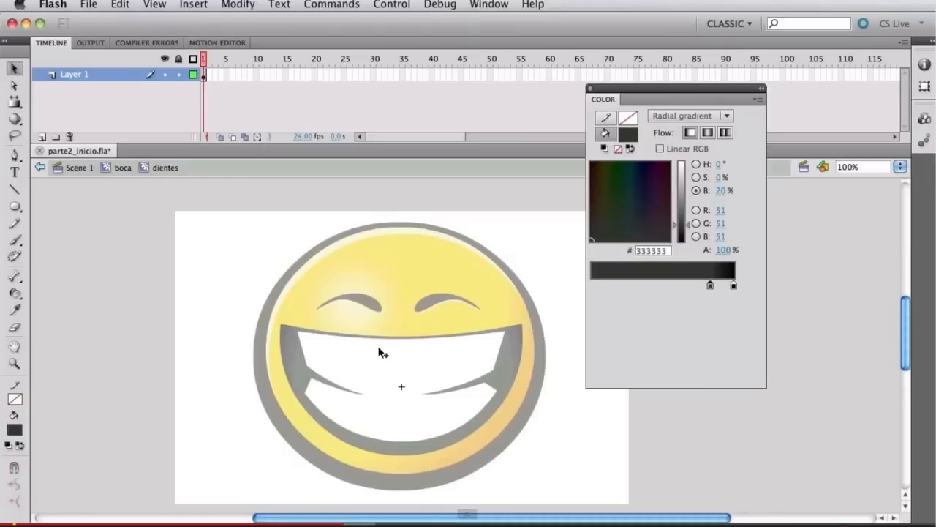
{"action": "left_click", "coordinate": [428, 379]}
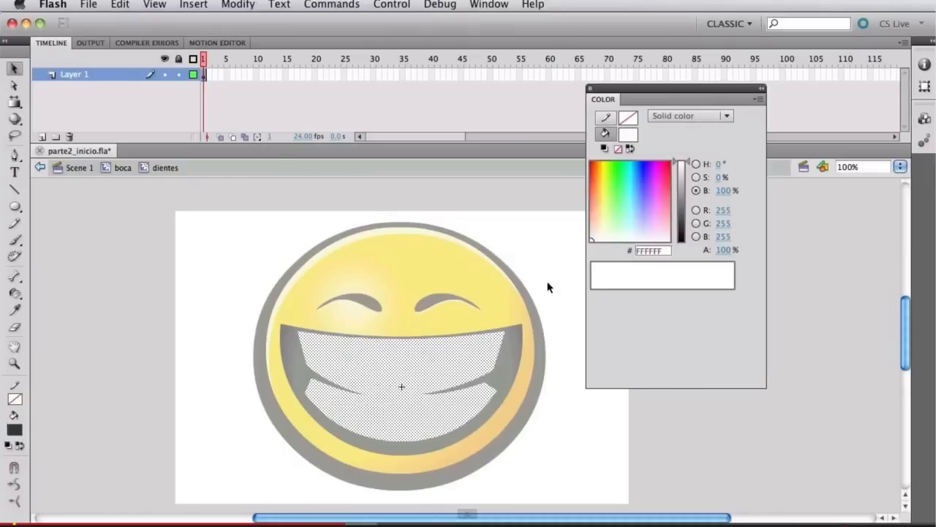
{"action": "left_click", "coordinate": [628, 136]}
{"action": "left_click", "coordinate": [691, 294]}
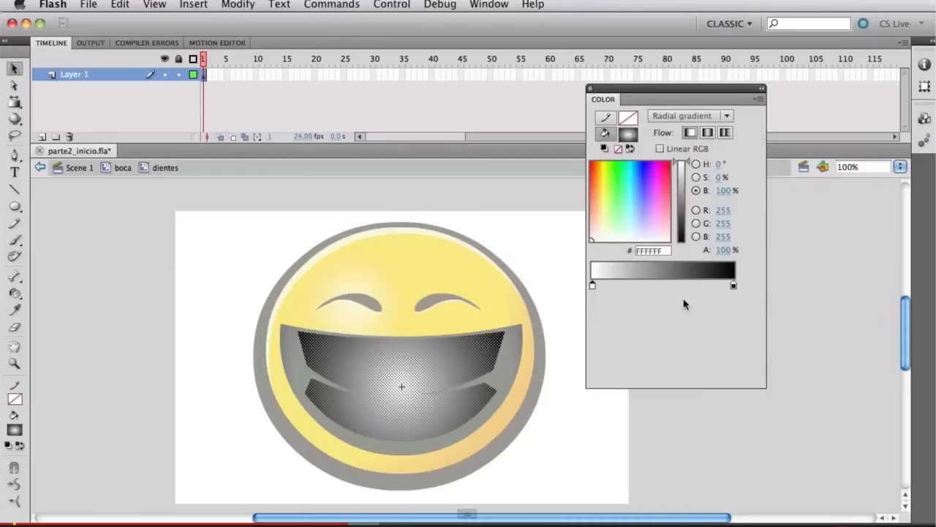
{"action": "double_click", "coordinate": [734, 286]}
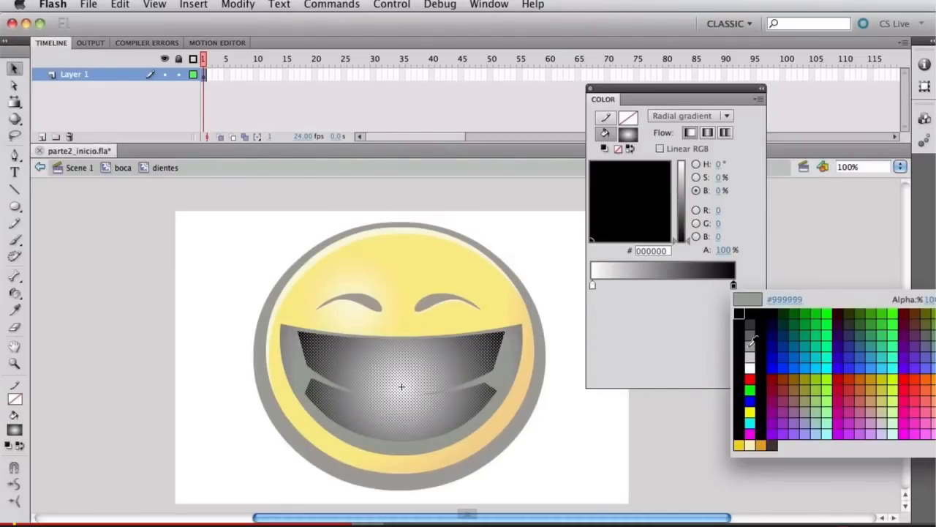
{"action": "left_click", "coordinate": [750, 342]}
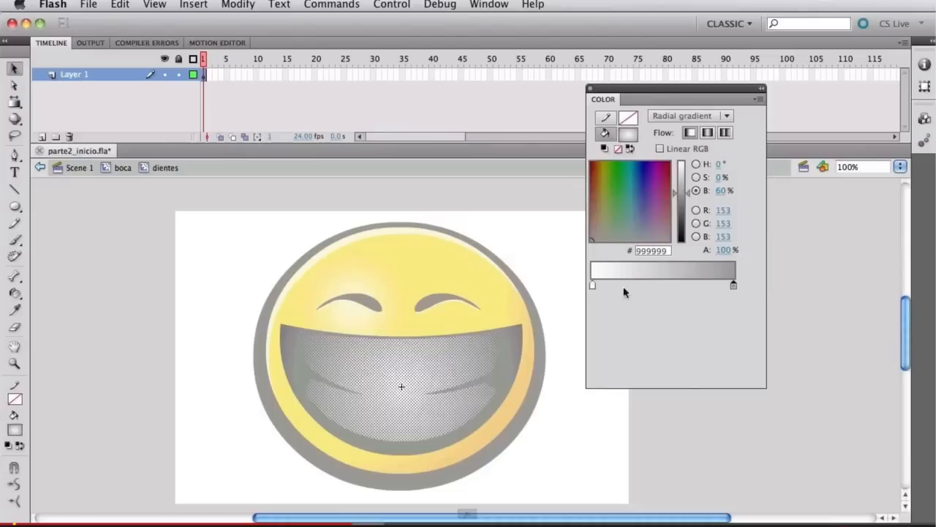
Move the teeth gradient's white stop close to the grey stop so the grey stays near the outer edge
{"action": "left_click", "coordinate": [503, 299]}
{"action": "left_click", "coordinate": [384, 392]}
{"action": "left_click_drag", "start_coordinate": [594, 291], "coordinate": [695, 289]}
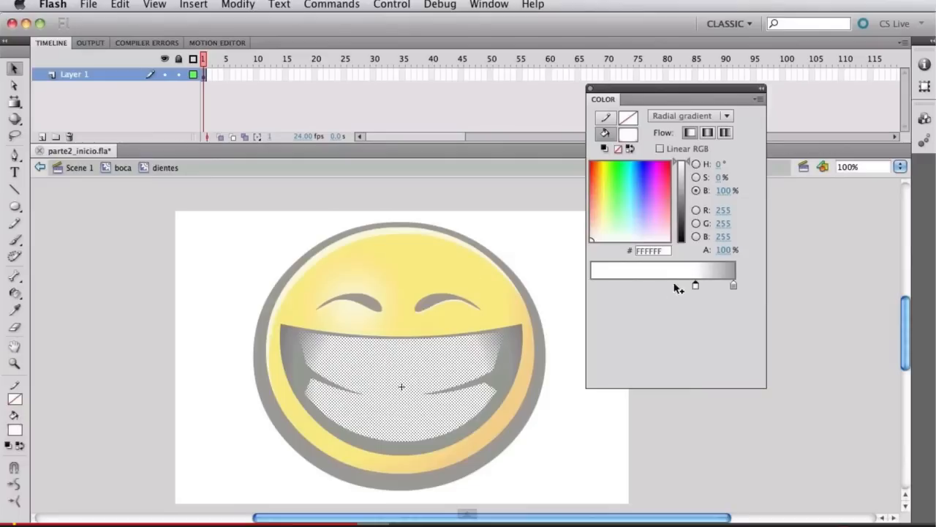
{"action": "left_click", "coordinate": [445, 281]}
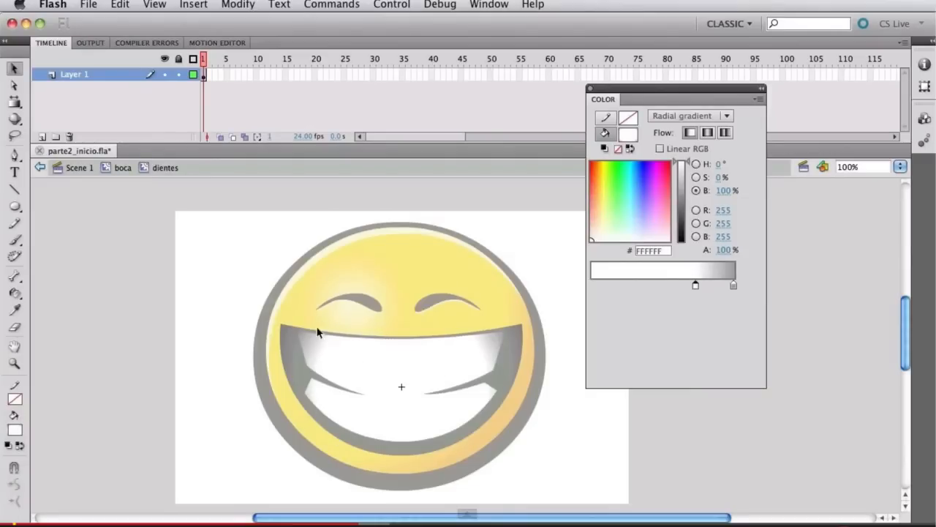
Reduce the radius of the teeth's radial gradient with the Gradient Transform tool to extend the grey shading at both ends
{"action": "left_click", "coordinate": [14, 102]}
{"action": "left_click", "coordinate": [477, 369]}
{"action": "left_click_drag", "start_coordinate": [515, 419], "coordinate": [501, 412]}
{"action": "left_click", "coordinate": [550, 419]}
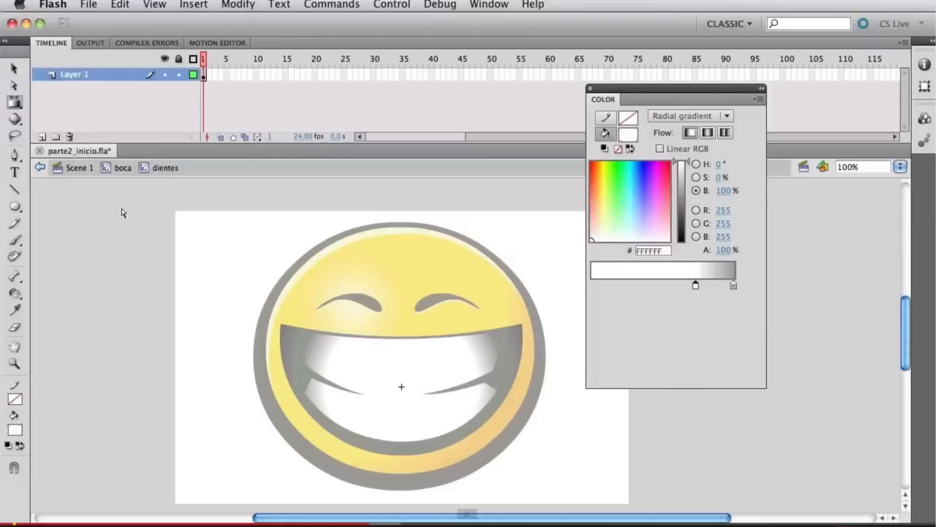
{"action": "left_click", "coordinate": [14, 68]}
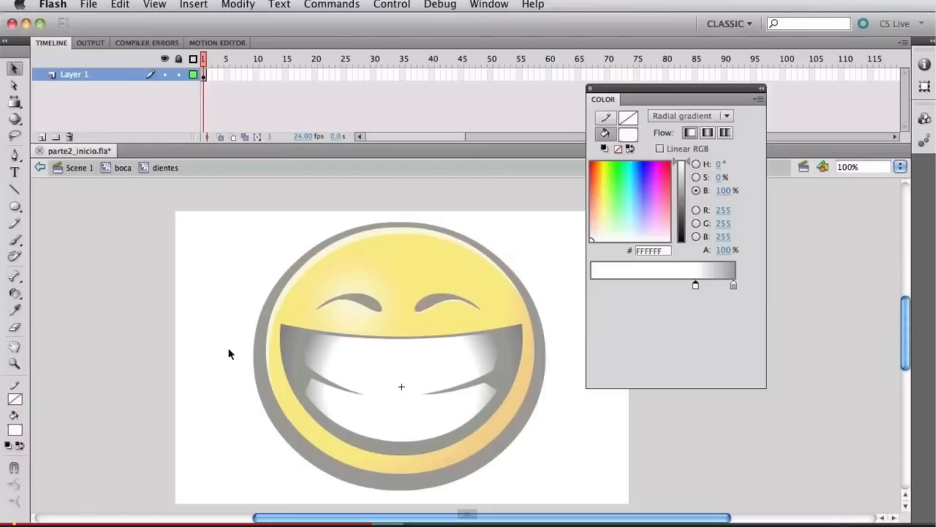
{"action": "left_click", "coordinate": [351, 376]}
{"action": "left_click", "coordinate": [200, 359]}
{"action": "left_click", "coordinate": [359, 365]}
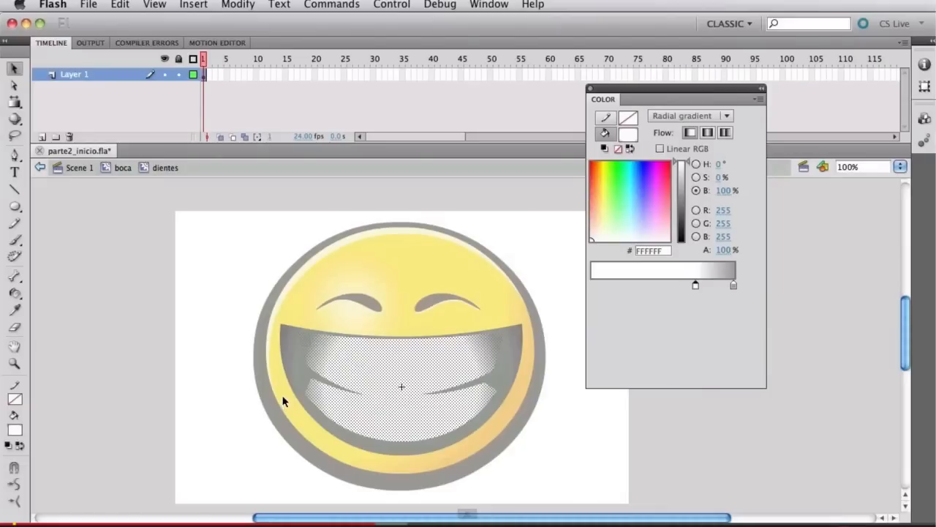
{"action": "left_click", "coordinate": [169, 326]}
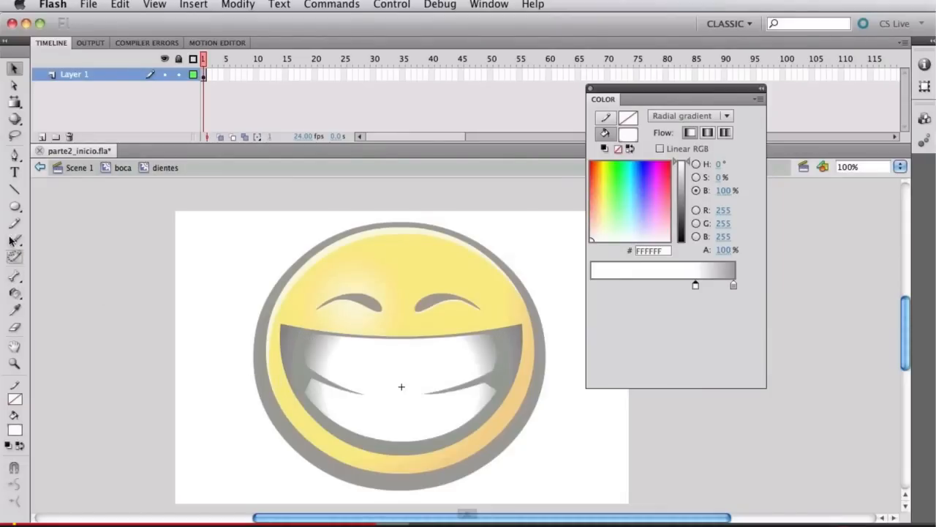
Copy the teeth shape, add two layers above Layer 1, and paste the copy in place on the topmost layer
{"action": "left_click", "coordinate": [15, 363]}
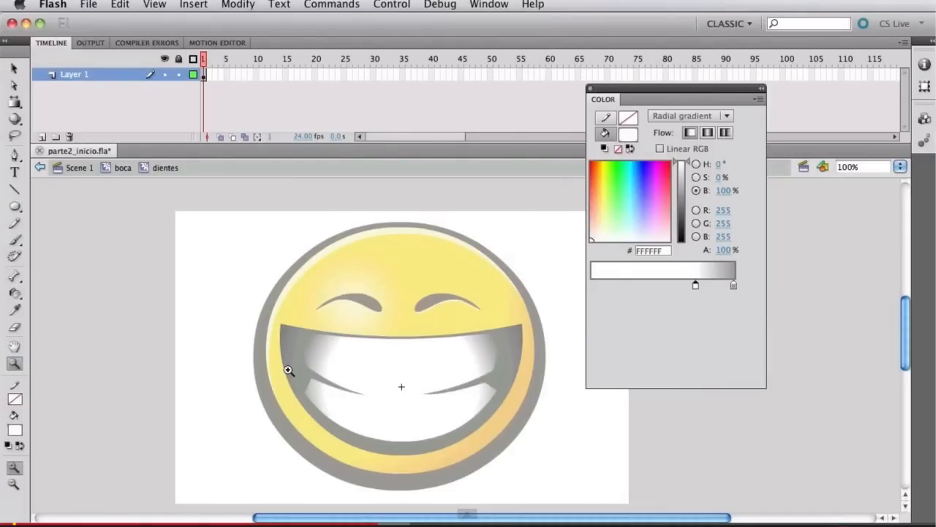
{"action": "left_click_drag", "start_coordinate": [206, 273], "coordinate": [619, 470]}
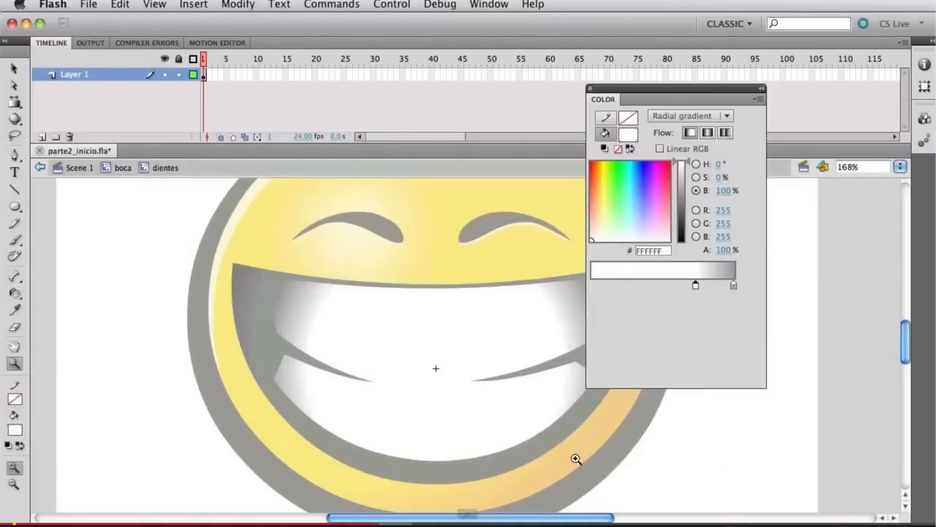
{"action": "key", "text": "space"}
{"action": "left_click_drag", "start_coordinate": [488, 444], "coordinate": [365, 452]}
{"action": "key", "text": "q"}
{"action": "left_click", "coordinate": [13, 68]}
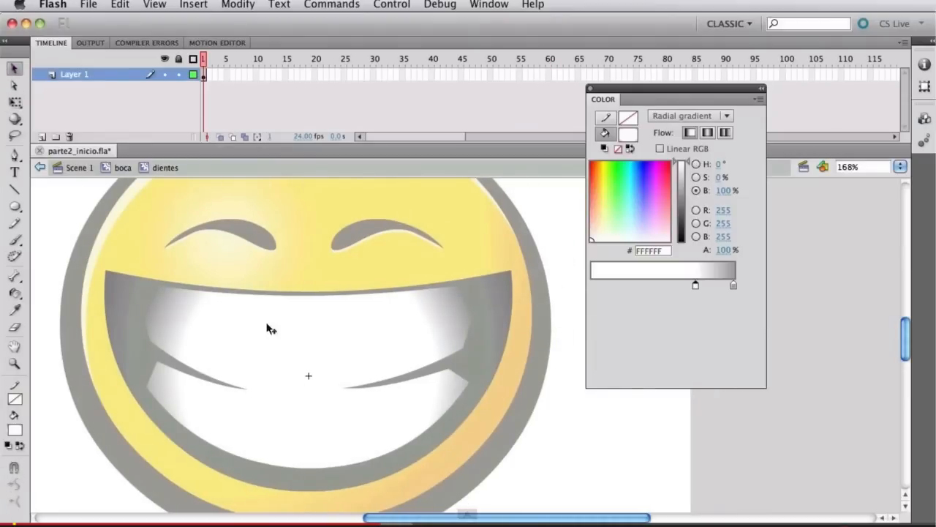
{"action": "left_click", "coordinate": [292, 348]}
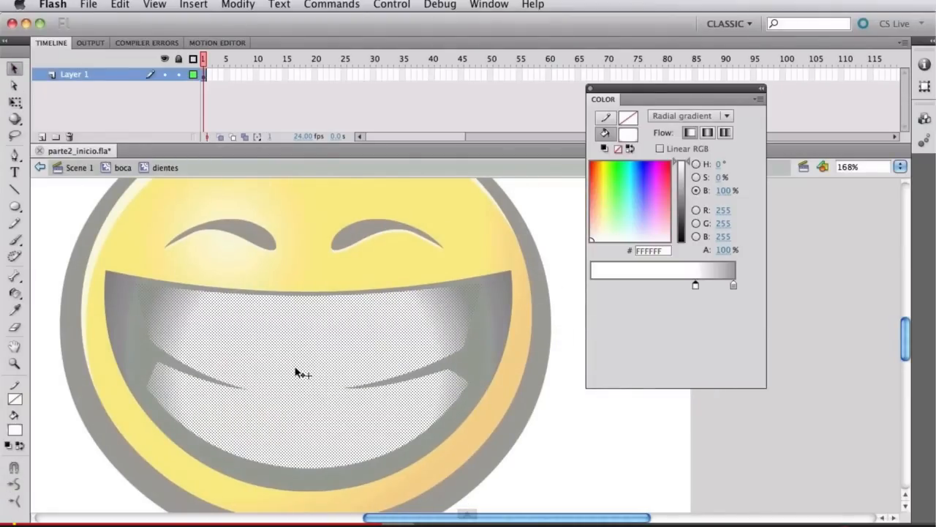
{"action": "left_click", "coordinate": [41, 137]}
{"action": "left_click", "coordinate": [41, 137]}
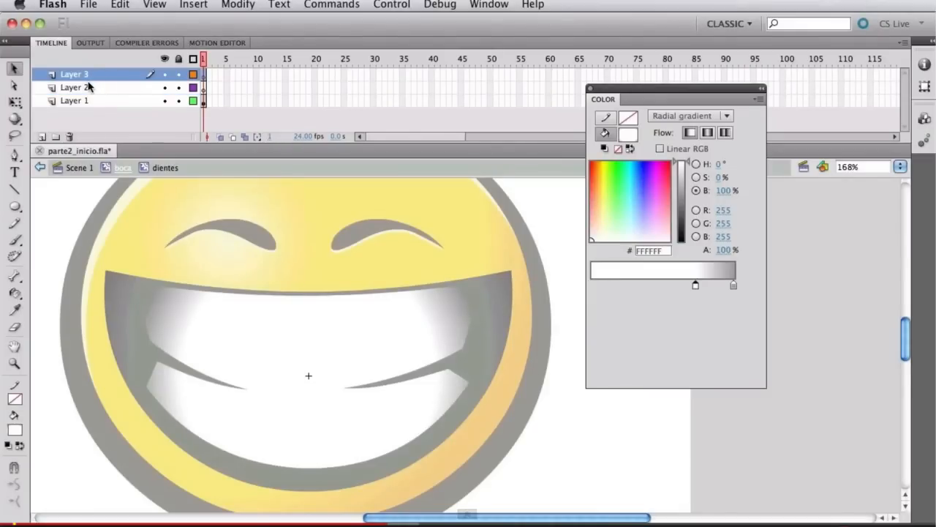
{"action": "key", "text": "super+a"}
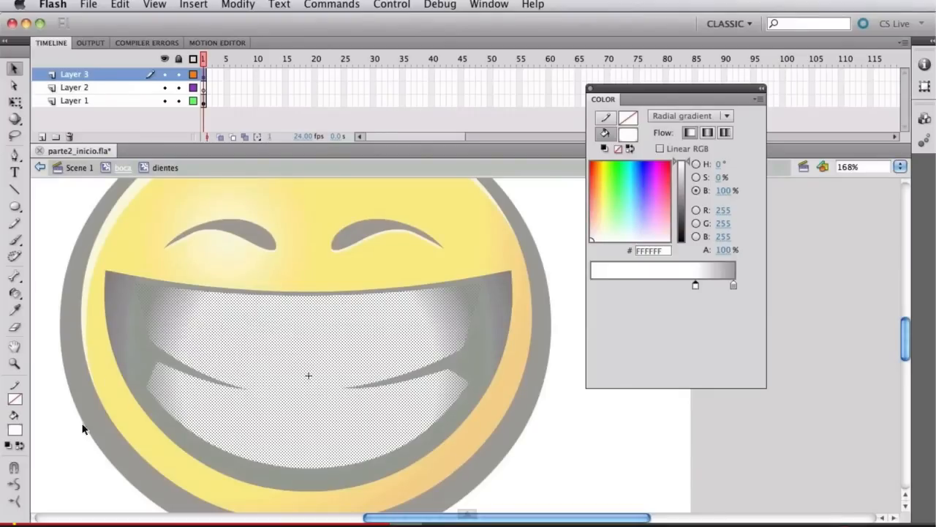
Fill the copied teeth shape on the topmost layer with solid green 00FF00
{"action": "left_click", "coordinate": [628, 139]}
{"action": "left_click", "coordinate": [716, 165]}
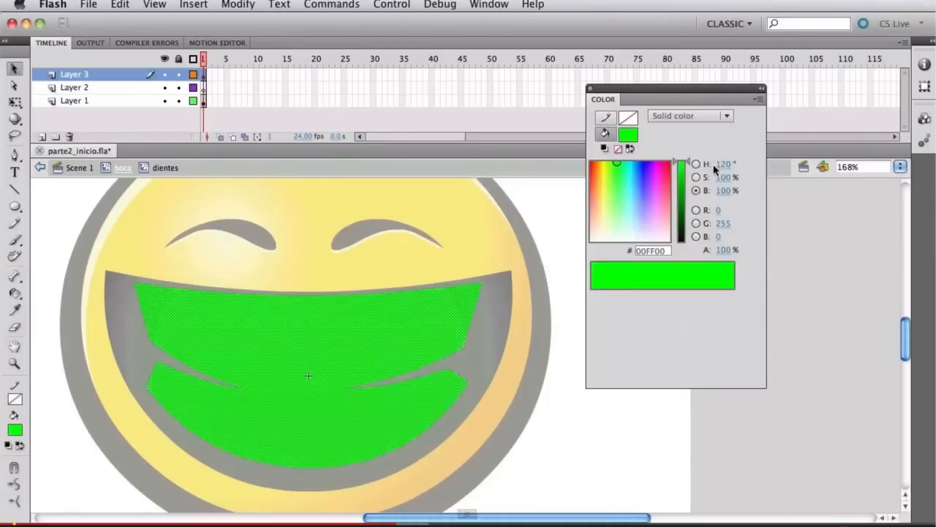
{"action": "left_click", "coordinate": [493, 218]}
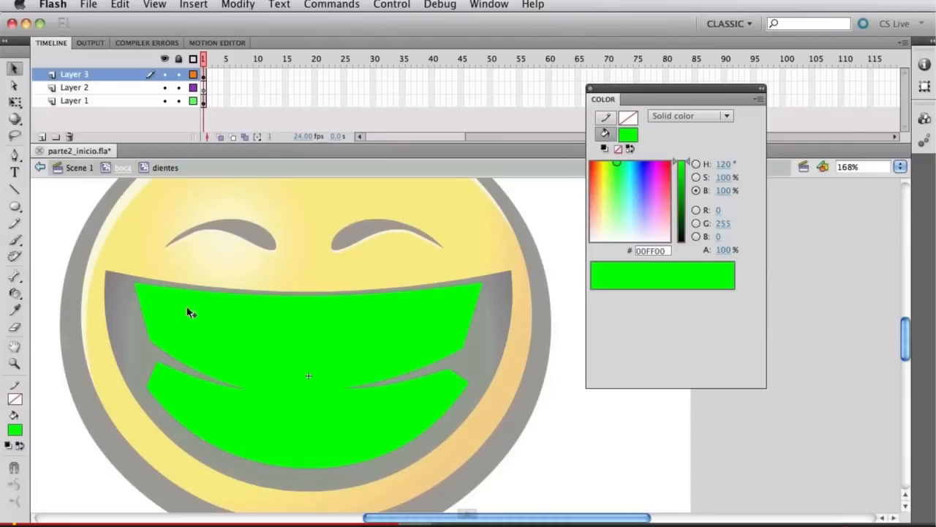
Rename the topmost layer mascara, then hide and lock it
{"action": "double_click", "coordinate": [90, 77]}
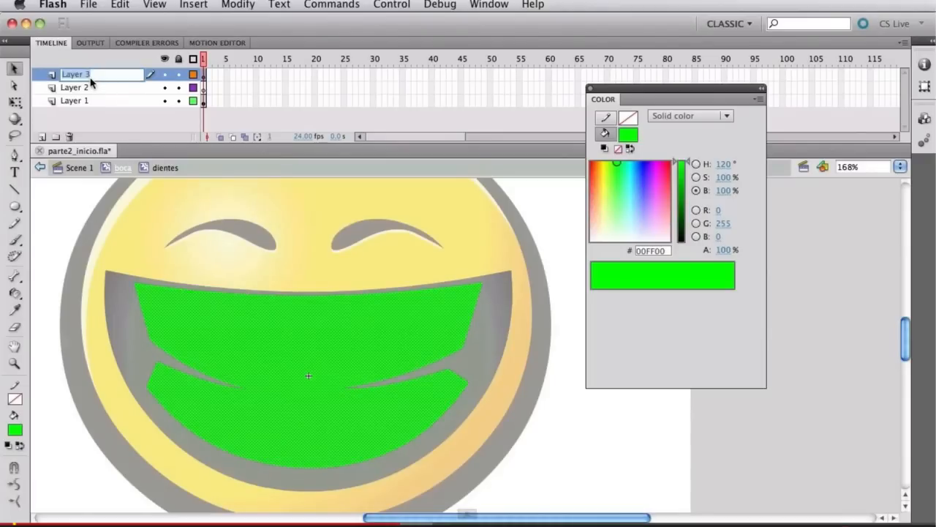
{"action": "type", "text": "mascara"}
{"action": "key", "text": "Return"}
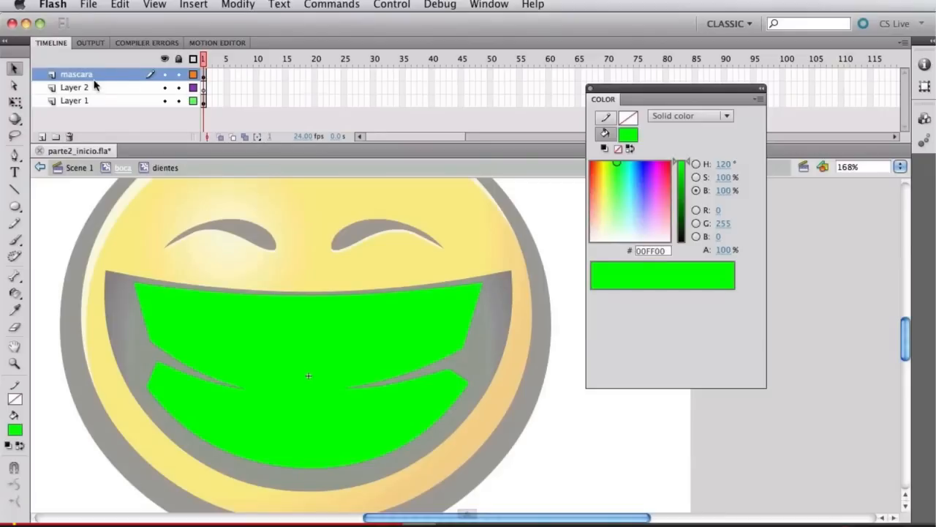
{"action": "left_click", "coordinate": [166, 75]}
{"action": "left_click", "coordinate": [178, 74]}
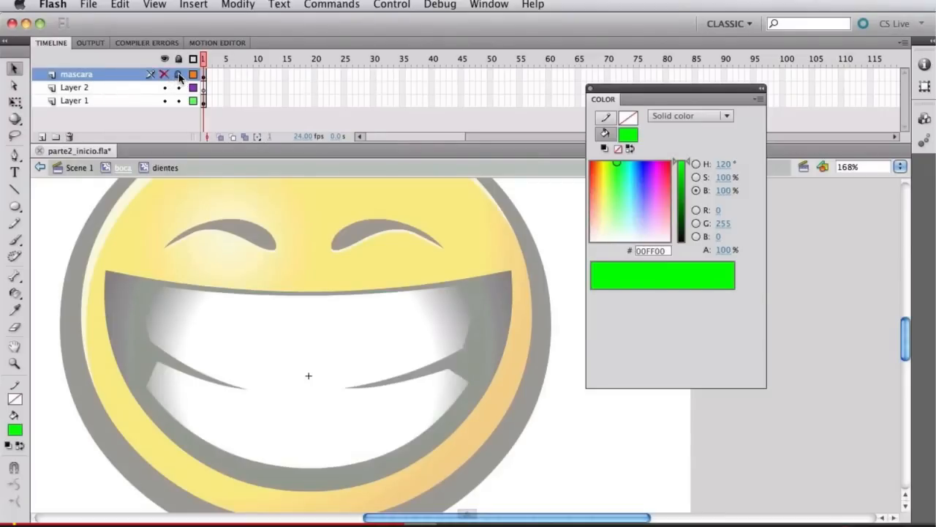
Draw a long, thin black 000000 rectangle on Layer 2 across the upper edge of the top teeth
{"action": "left_click", "coordinate": [124, 88]}
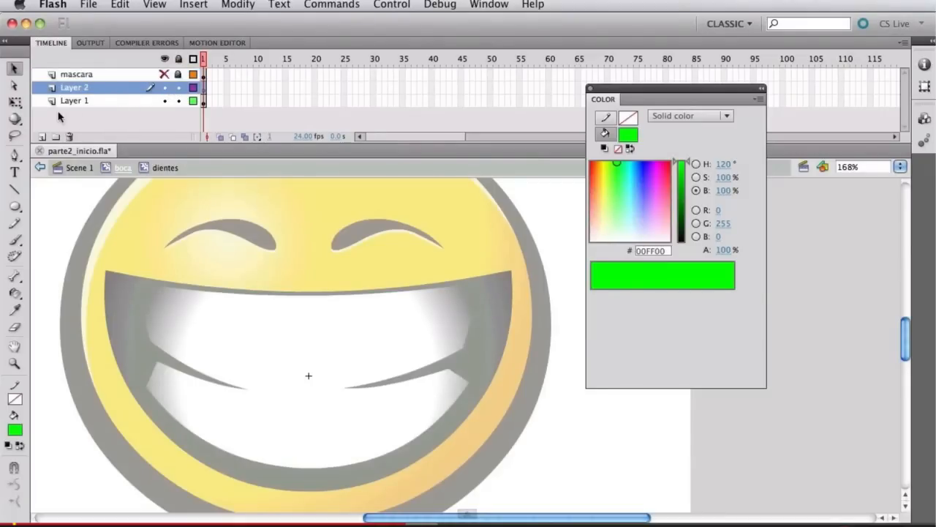
{"action": "left_click", "coordinate": [18, 210]}
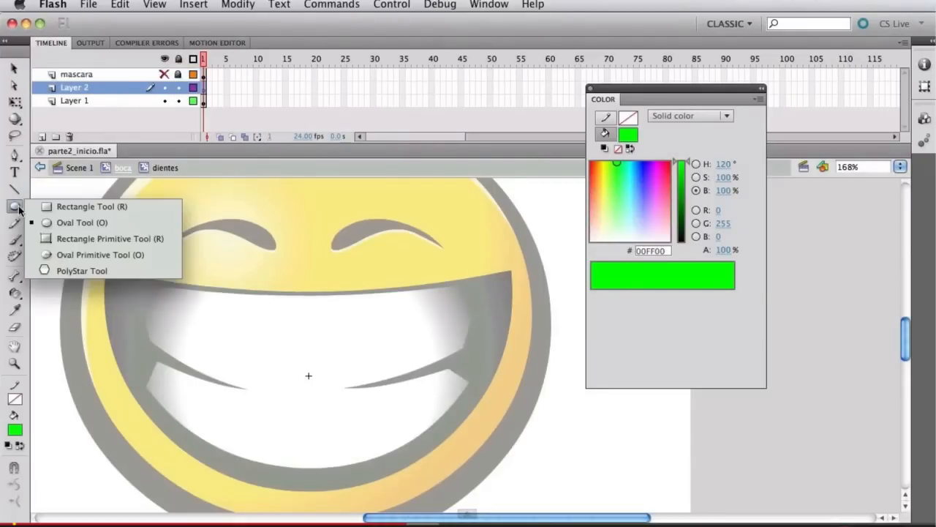
{"action": "left_click", "coordinate": [56, 209]}
{"action": "left_click", "coordinate": [13, 432]}
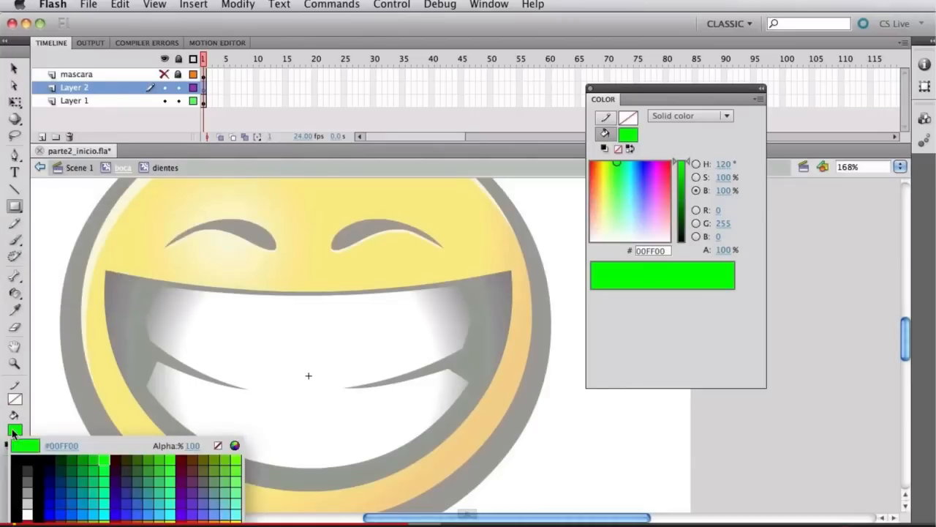
{"action": "left_click", "coordinate": [45, 460]}
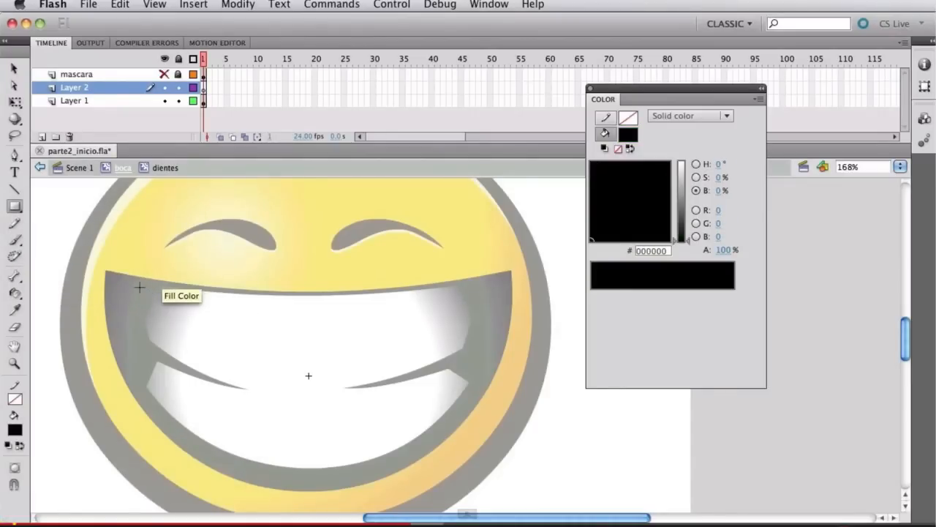
{"action": "left_click_drag", "start_coordinate": [139, 287], "coordinate": [462, 310]}
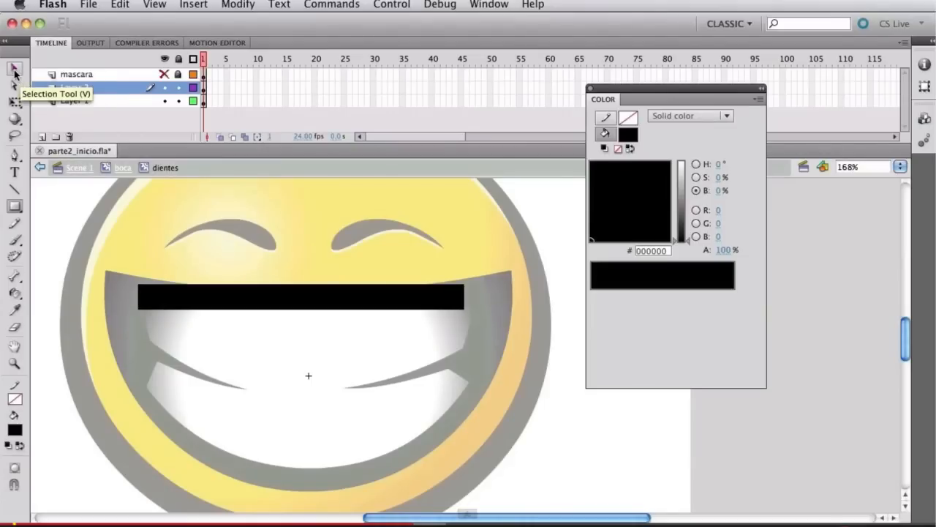
Lock Layer 1 and pull the black rectangle's left corners outward and down to cover the upper teeth's left end
{"action": "left_click", "coordinate": [14, 71]}
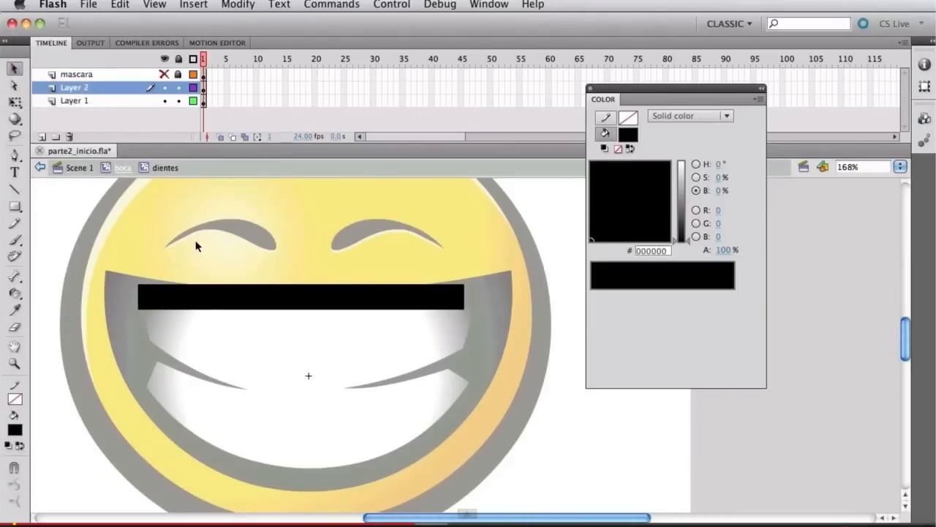
{"action": "left_click_drag", "start_coordinate": [139, 283], "coordinate": [128, 278]}
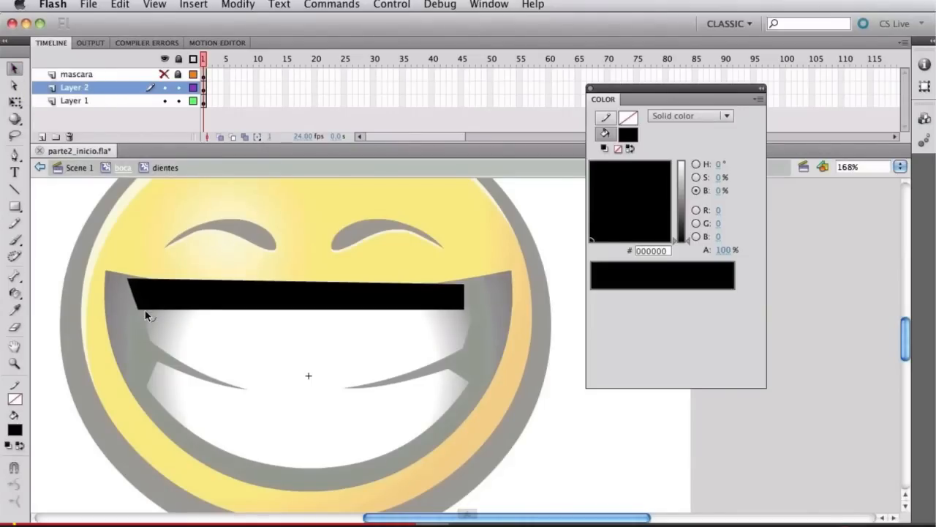
{"action": "left_click_drag", "start_coordinate": [142, 309], "coordinate": [144, 326]}
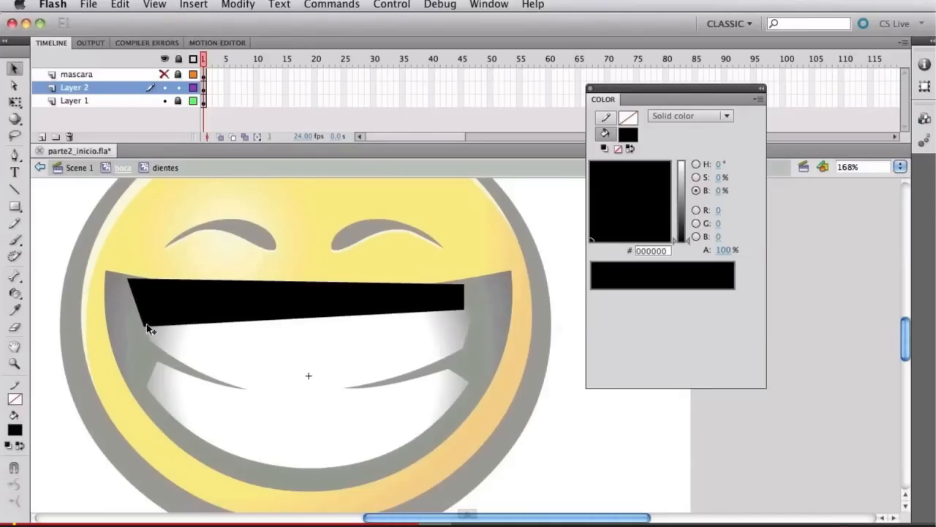
{"action": "left_click_drag", "start_coordinate": [148, 329], "coordinate": [150, 347]}
{"action": "left_click_drag", "start_coordinate": [148, 352], "coordinate": [148, 352]}
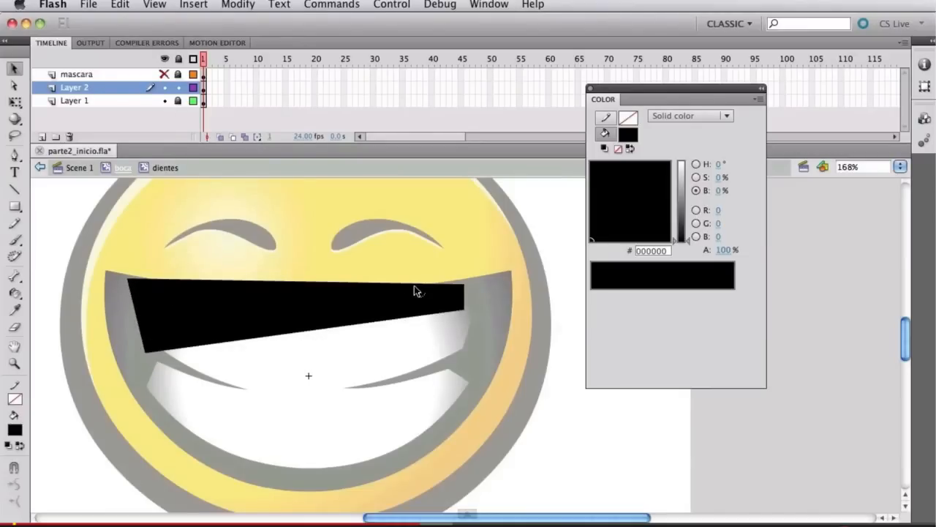
Reshape the black shape's lower edge and right end into an arch with rounded inner corners around the upper teeth
{"action": "left_click_drag", "start_coordinate": [214, 347], "coordinate": [184, 309]}
{"action": "left_click_drag", "start_coordinate": [445, 314], "coordinate": [478, 347]}
{"action": "left_click_drag", "start_coordinate": [407, 358], "coordinate": [423, 316]}
{"action": "mouse_move", "coordinate": [186, 309]}
{"action": "left_mouse_down"}
{"action": "mouse_move", "coordinate": [197, 311]}
{"action": "mouse_move", "coordinate": [172, 314]}
{"action": "mouse_move", "coordinate": [198, 308]}
{"action": "mouse_move", "coordinate": [168, 312]}
{"action": "mouse_move", "coordinate": [203, 309]}
{"action": "left_mouse_up"}
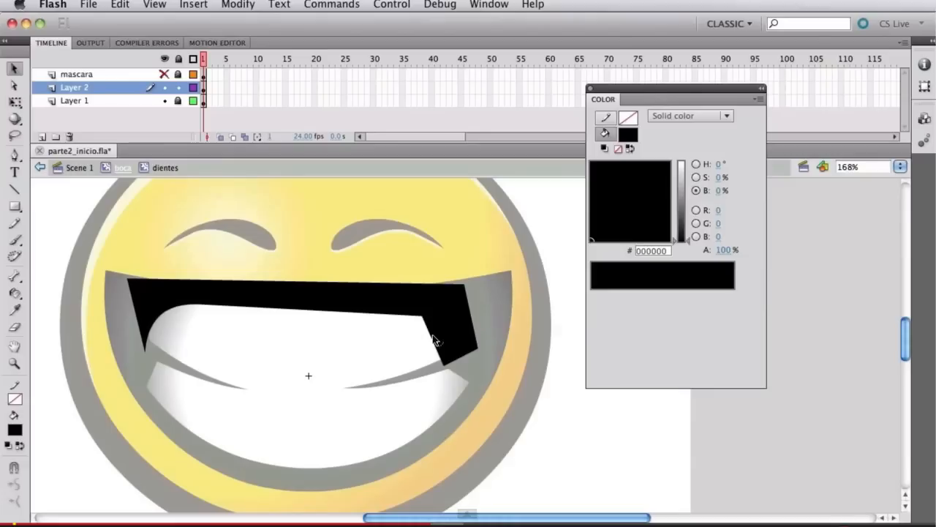
{"action": "left_click_drag", "start_coordinate": [442, 328], "coordinate": [416, 313]}
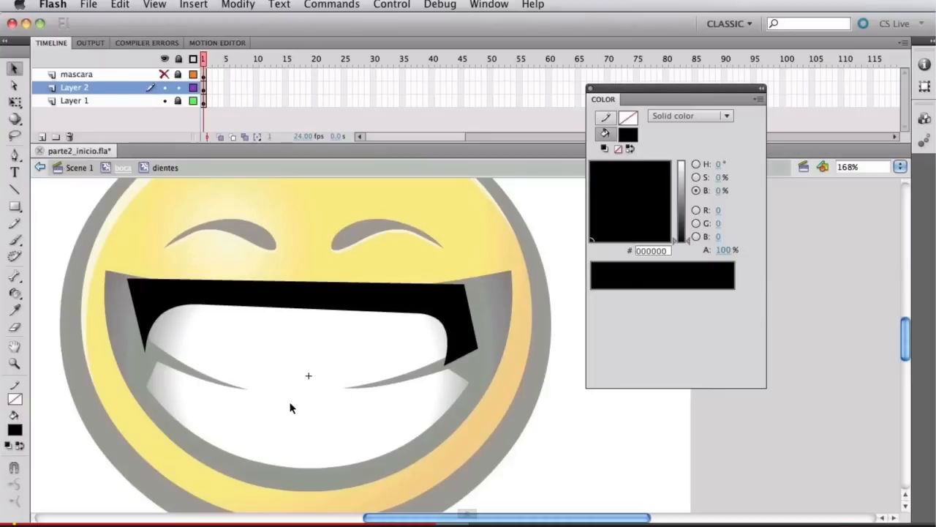
Draw a small black rectangle over the lower teeth's left end and reshape it with a curved inner edge
{"action": "key", "text": "r"}
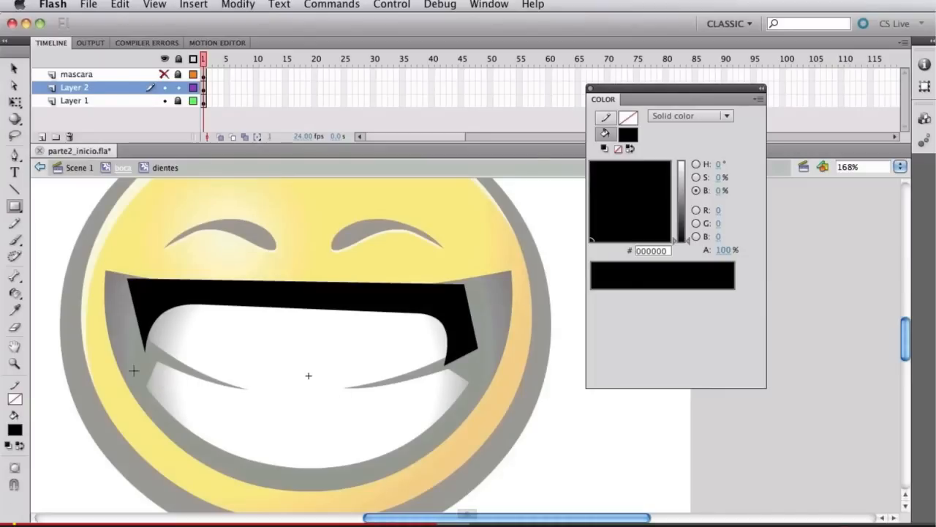
{"action": "mouse_move", "coordinate": [144, 372]}
{"action": "left_mouse_down"}
{"action": "mouse_move", "coordinate": [175, 402]}
{"action": "mouse_move", "coordinate": [155, 356]}
{"action": "mouse_move", "coordinate": [185, 372]}
{"action": "mouse_move", "coordinate": [168, 394]}
{"action": "mouse_move", "coordinate": [184, 386]}
{"action": "left_mouse_up"}
{"action": "key", "text": "v"}
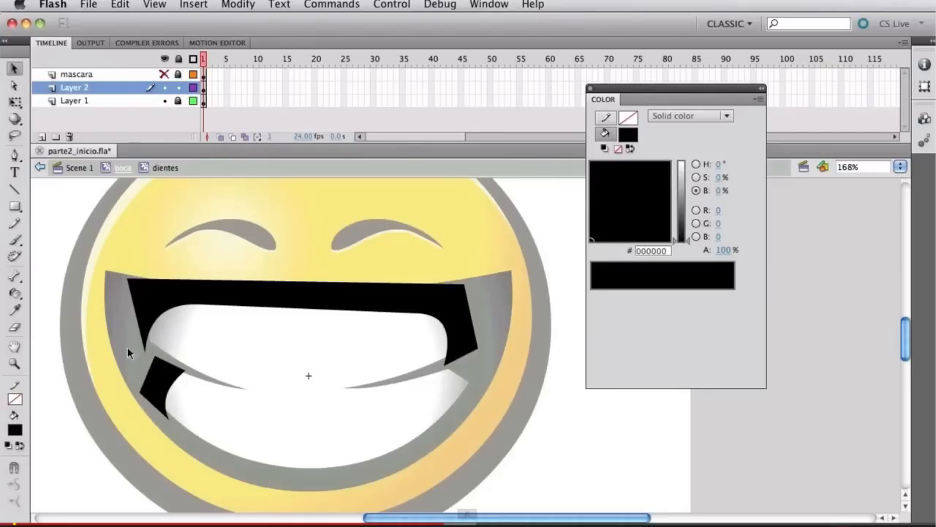
Draw a small black rectangle over the lower teeth's right end and reshape it with a pointed outer corner and curved inner edge
{"action": "key", "text": "r"}
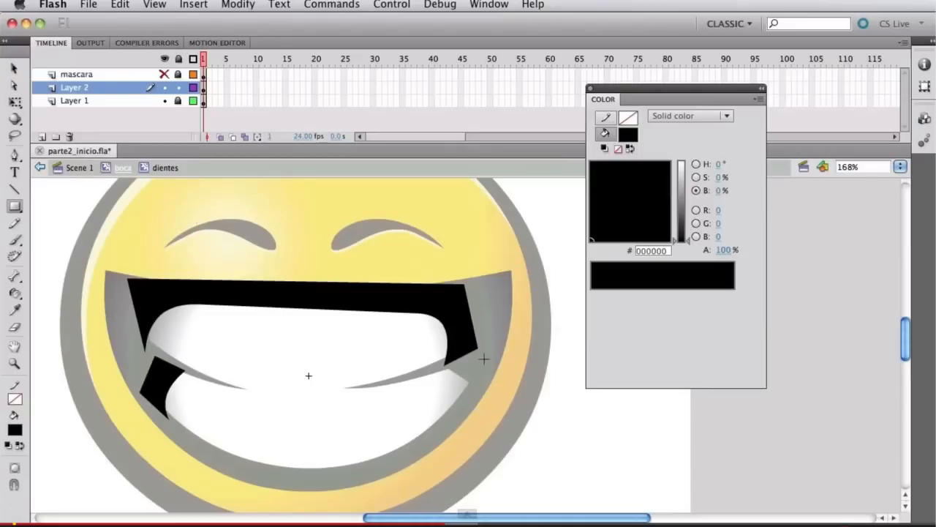
{"action": "mouse_move", "coordinate": [430, 378]}
{"action": "left_mouse_down"}
{"action": "mouse_move", "coordinate": [463, 412]}
{"action": "mouse_move", "coordinate": [430, 422]}
{"action": "mouse_move", "coordinate": [433, 430]}
{"action": "mouse_move", "coordinate": [425, 378]}
{"action": "mouse_move", "coordinate": [452, 368]}
{"action": "left_mouse_up"}
{"action": "key", "text": "v"}
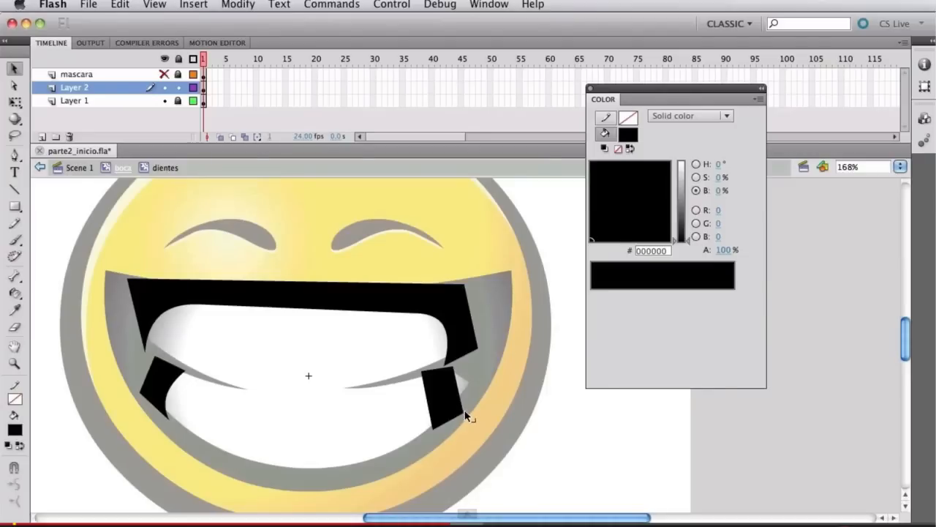
{"action": "left_click_drag", "start_coordinate": [464, 410], "coordinate": [483, 382]}
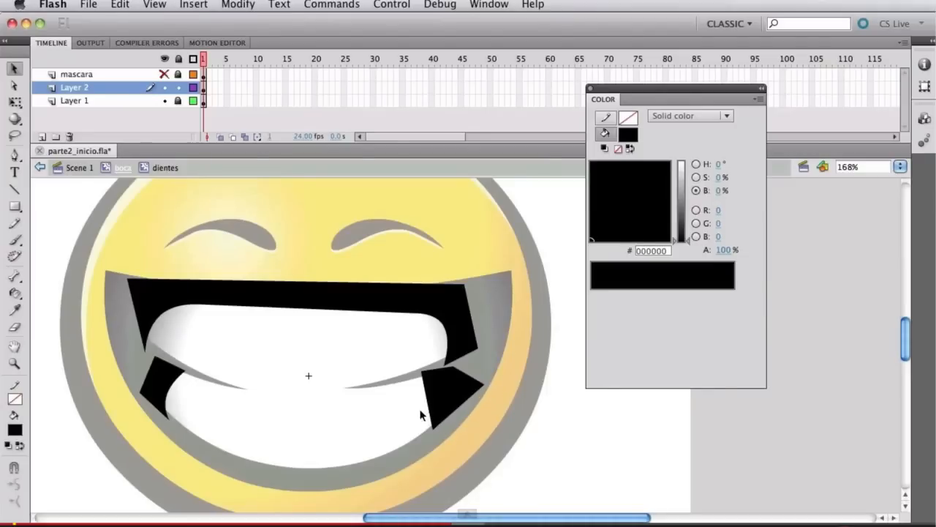
{"action": "left_click_drag", "start_coordinate": [438, 411], "coordinate": [436, 408]}
{"action": "left_click_drag", "start_coordinate": [421, 372], "coordinate": [435, 393]}
Draw a thin black rectangle at the middle of the line between upper and lower teeth and bend it into a downward arc
{"action": "left_click", "coordinate": [14, 206]}
{"action": "left_click_drag", "start_coordinate": [229, 388], "coordinate": [351, 398]}
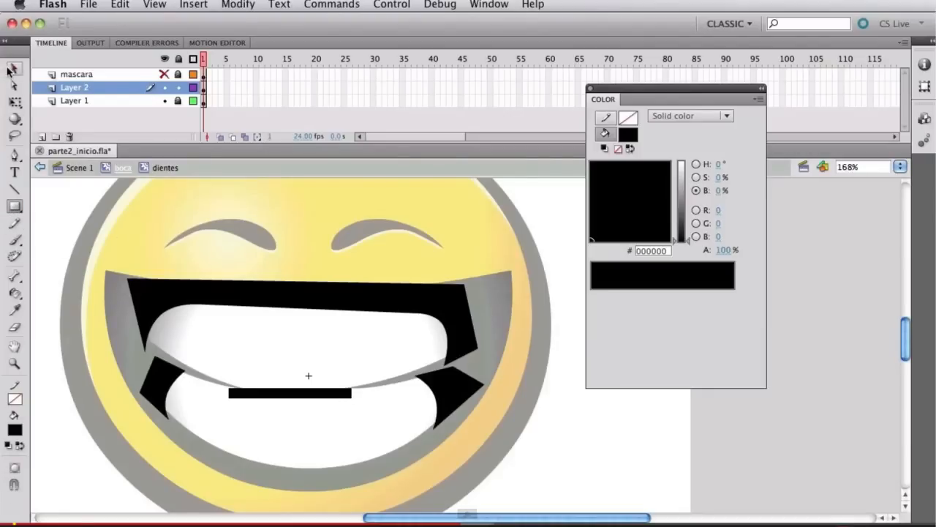
{"action": "left_click", "coordinate": [14, 68]}
{"action": "mouse_move", "coordinate": [289, 402]}
{"action": "left_mouse_down"}
{"action": "mouse_move", "coordinate": [288, 420]}
{"action": "mouse_move", "coordinate": [291, 398]}
{"action": "left_mouse_up"}
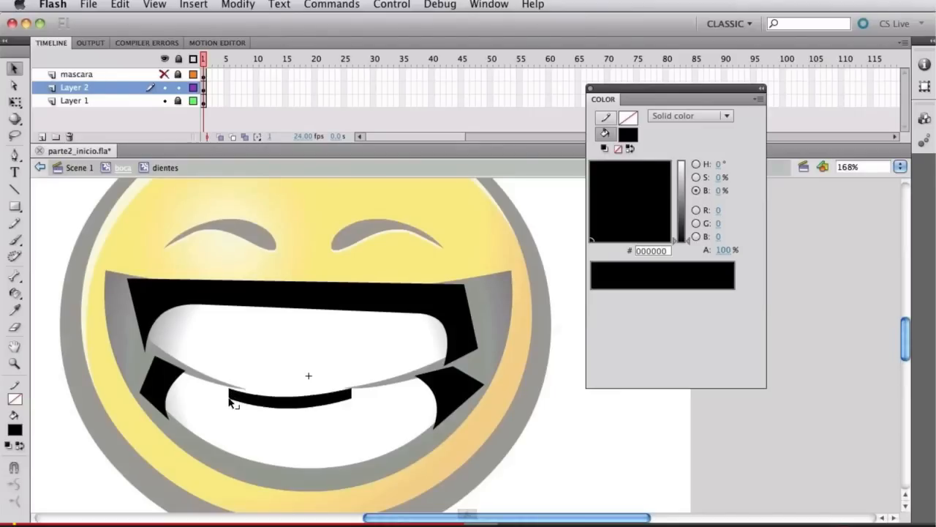
{"action": "left_click_drag", "start_coordinate": [230, 401], "coordinate": [237, 393]}
{"action": "mouse_move", "coordinate": [353, 401]}
{"action": "left_mouse_down"}
{"action": "mouse_move", "coordinate": [357, 392]}
{"action": "mouse_move", "coordinate": [343, 389]}
{"action": "left_mouse_up"}
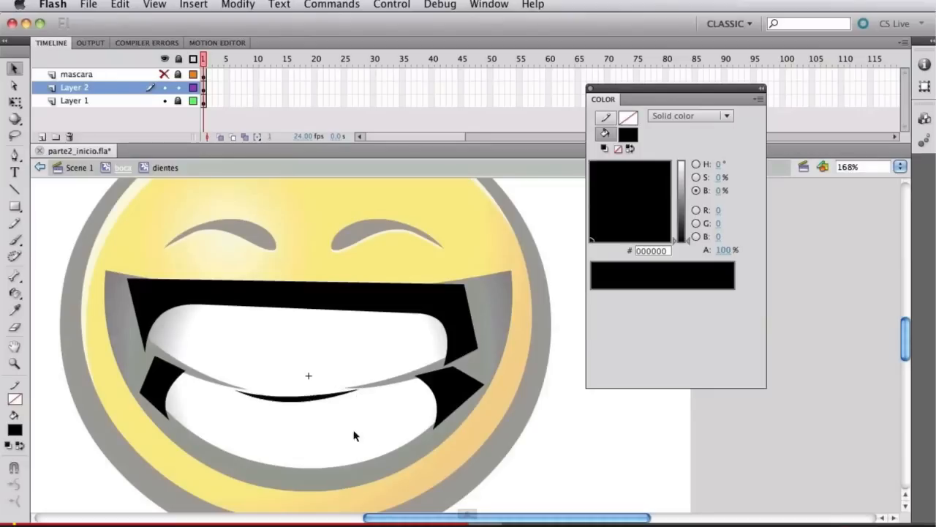
{"action": "key", "text": "super+z"}
{"action": "key", "text": "super+z"}
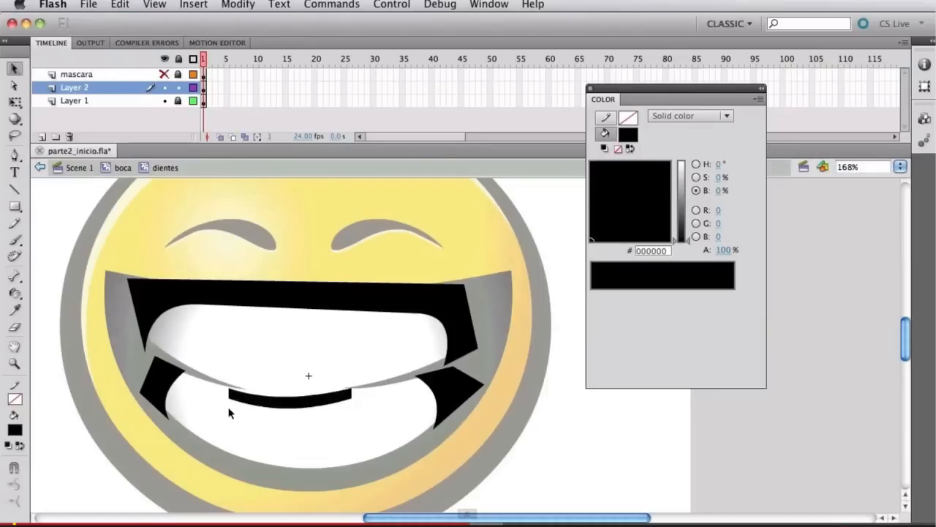
Taper both ends of the thin black arc to points, stretch them outward and adjust its curves to follow the upper teeth's lower edge
{"action": "left_click_drag", "start_coordinate": [229, 400], "coordinate": [223, 391]}
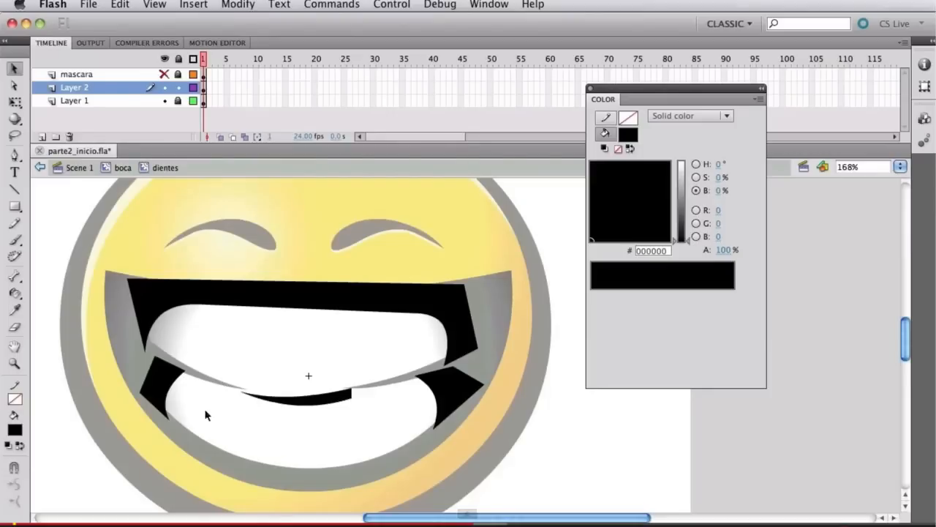
{"action": "left_click_drag", "start_coordinate": [351, 399], "coordinate": [366, 388]}
{"action": "left_click_drag", "start_coordinate": [300, 404], "coordinate": [302, 409]}
{"action": "left_click_drag", "start_coordinate": [242, 391], "coordinate": [231, 387]}
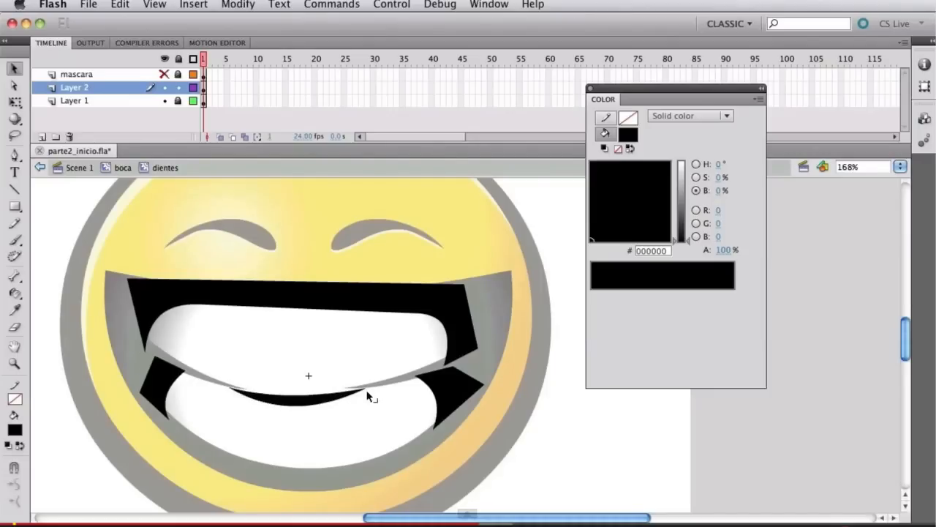
{"action": "left_click_drag", "start_coordinate": [365, 389], "coordinate": [378, 386]}
{"action": "mouse_move", "coordinate": [301, 397]}
{"action": "left_mouse_down"}
{"action": "mouse_move", "coordinate": [307, 392]}
{"action": "mouse_move", "coordinate": [307, 407]}
{"action": "mouse_move", "coordinate": [311, 396]}
{"action": "left_mouse_up"}
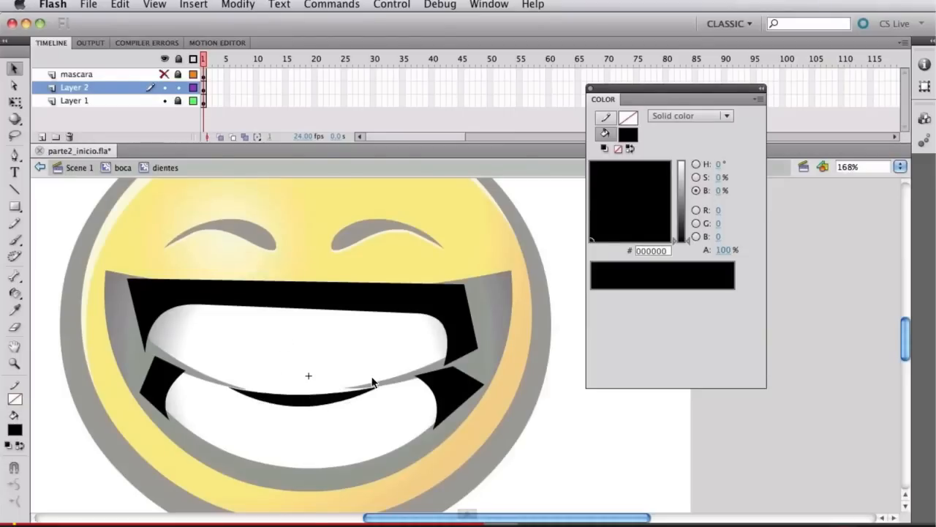
{"action": "left_click_drag", "start_coordinate": [375, 387], "coordinate": [372, 387]}
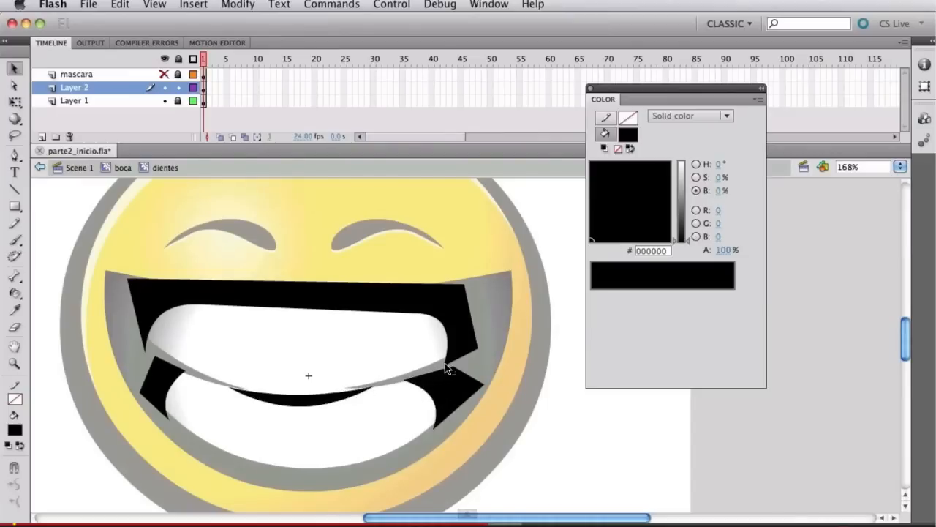
Thicken both sides of the black arch around the upper teeth by moving its inner corners and ends inward
{"action": "mouse_move", "coordinate": [445, 363]}
{"action": "left_mouse_down"}
{"action": "mouse_move", "coordinate": [412, 368]}
{"action": "mouse_move", "coordinate": [441, 361]}
{"action": "mouse_move", "coordinate": [428, 367]}
{"action": "left_mouse_up"}
{"action": "mouse_move", "coordinate": [422, 318]}
{"action": "left_mouse_down"}
{"action": "mouse_move", "coordinate": [431, 334]}
{"action": "mouse_move", "coordinate": [412, 312]}
{"action": "left_mouse_up"}
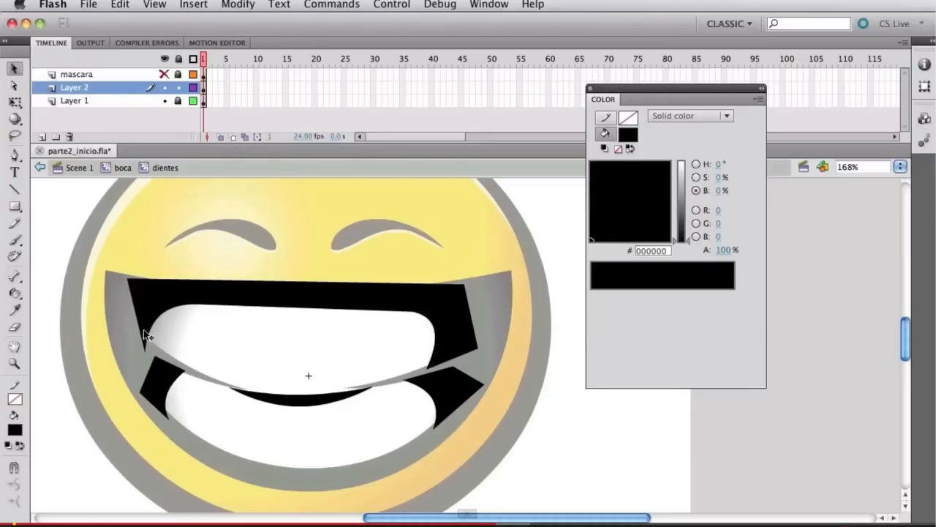
{"action": "left_click_drag", "start_coordinate": [140, 330], "coordinate": [187, 314]}
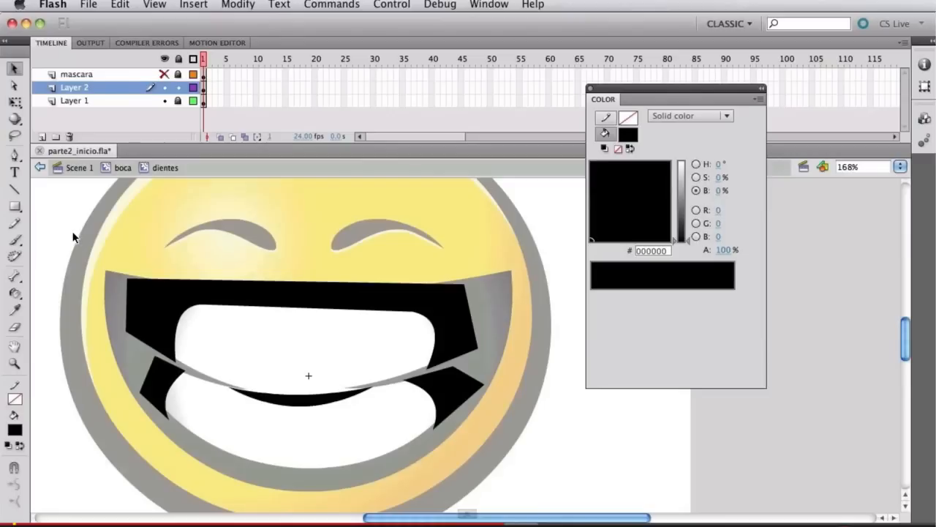
Select all the black shadow shapes and convert them to a movie clip symbol named sombra_dental
{"action": "left_click_drag", "start_coordinate": [72, 231], "coordinate": [615, 492]}
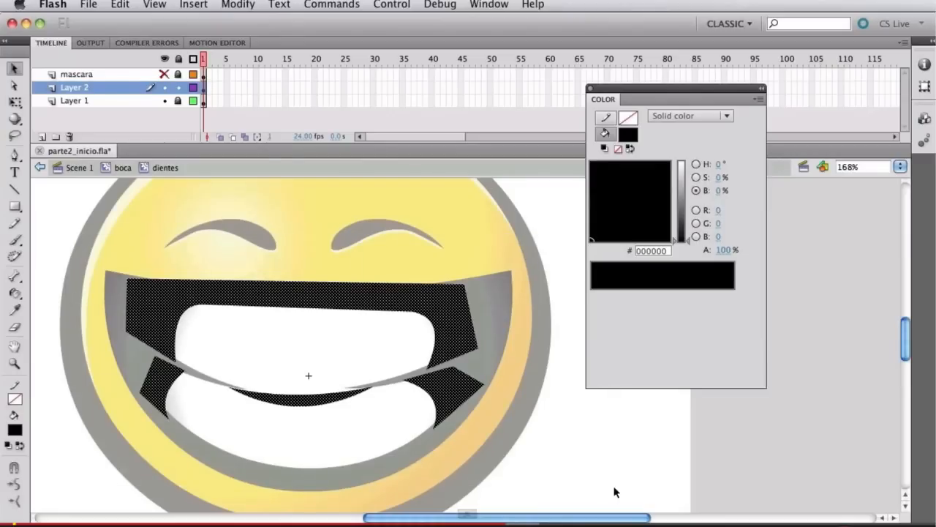
{"action": "key", "text": "F8"}
{"action": "type", "text": "sombra_de"}
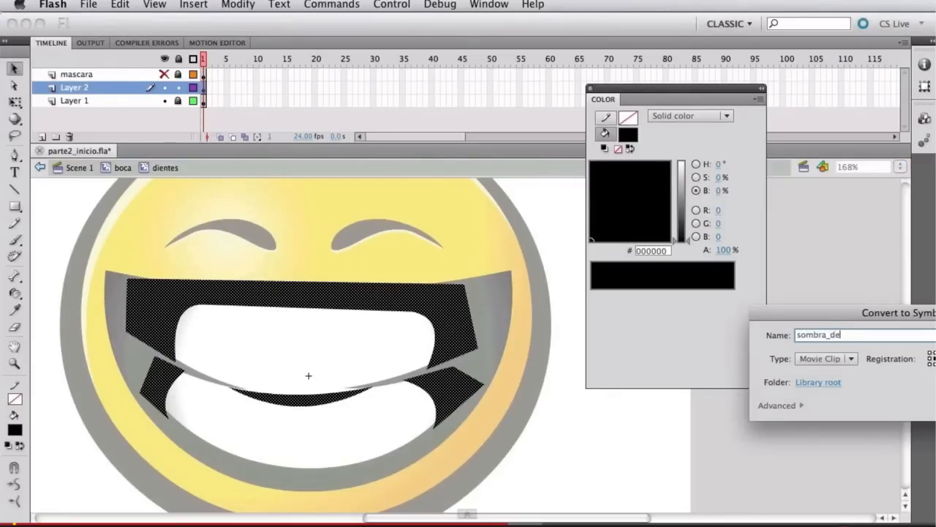
{"action": "type", "text": "ntal"}
{"action": "key", "text": "Return"}
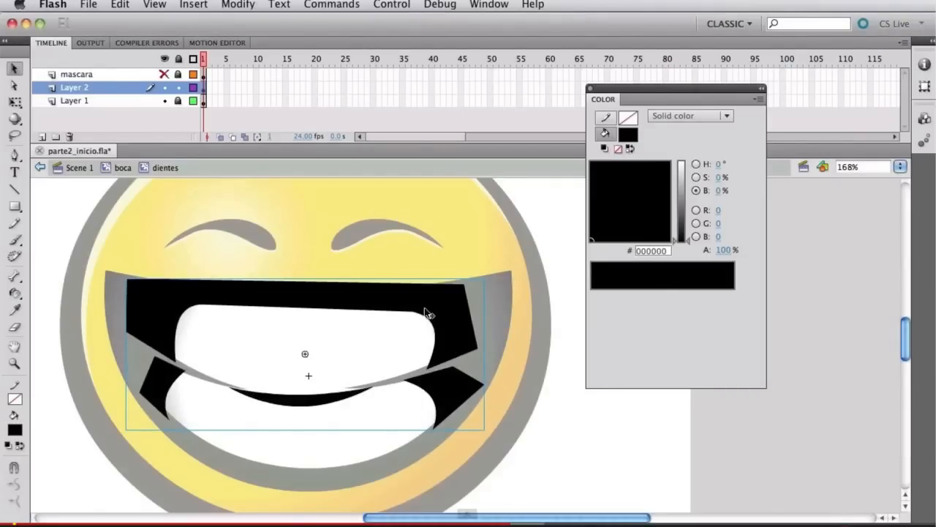
Set the sombra_dental instance's color effect to Alpha at 24%
{"action": "left_click_drag", "start_coordinate": [935, 161], "coordinate": [935, 89]}
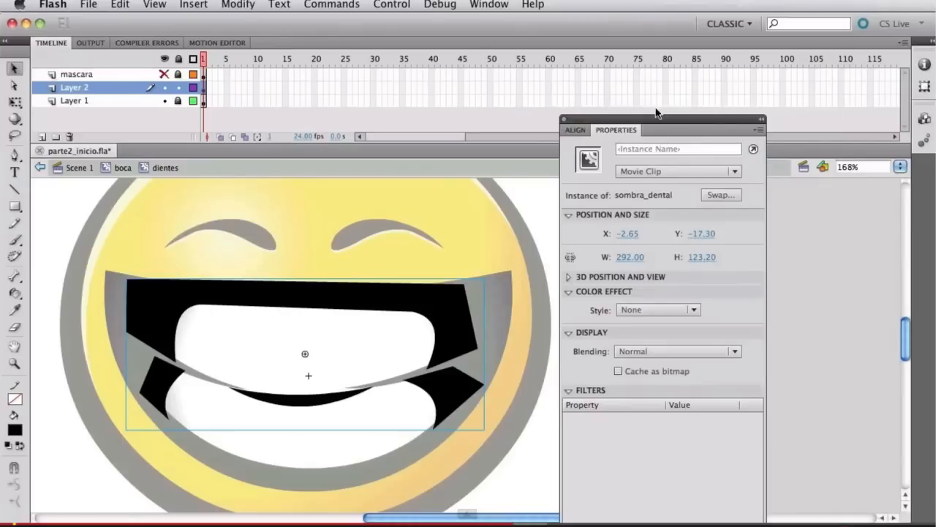
{"action": "left_click_drag", "start_coordinate": [652, 118], "coordinate": [686, 68]}
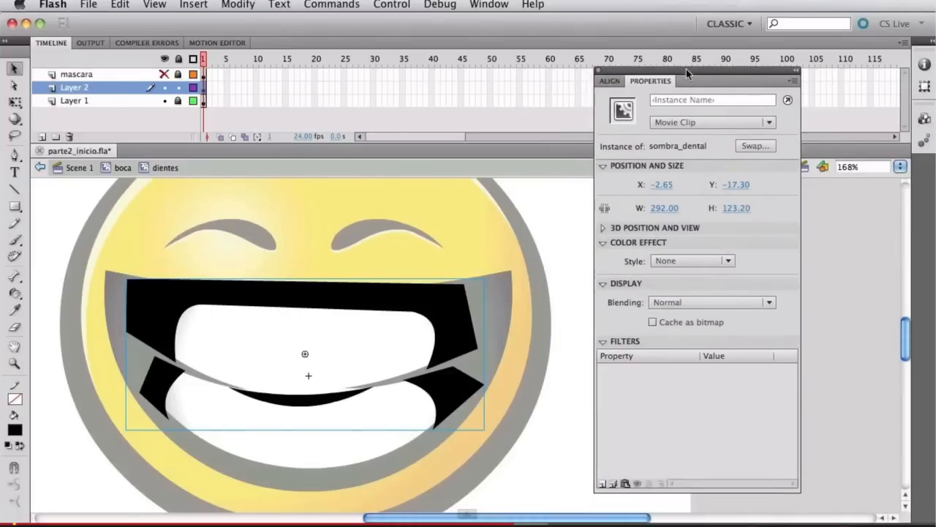
{"action": "left_click", "coordinate": [679, 260]}
{"action": "left_click", "coordinate": [693, 310]}
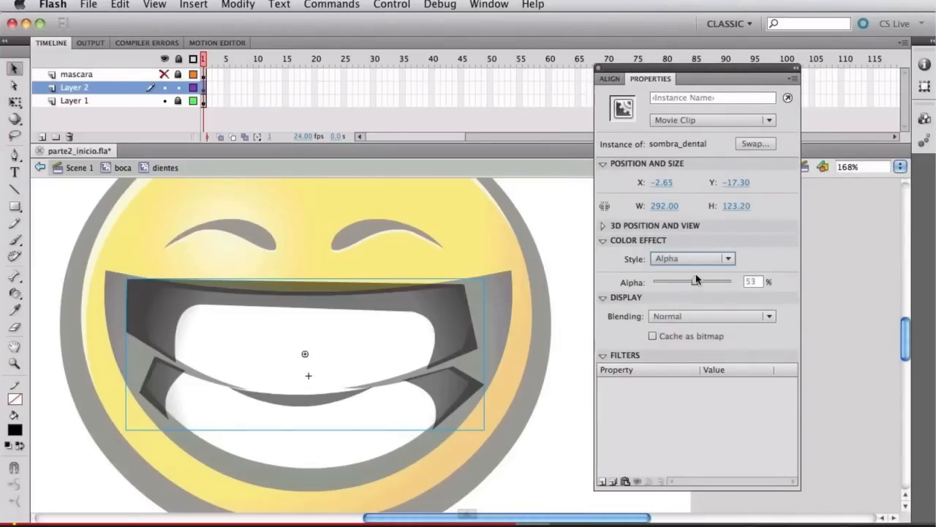
{"action": "left_click_drag", "start_coordinate": [695, 282], "coordinate": [679, 282]}
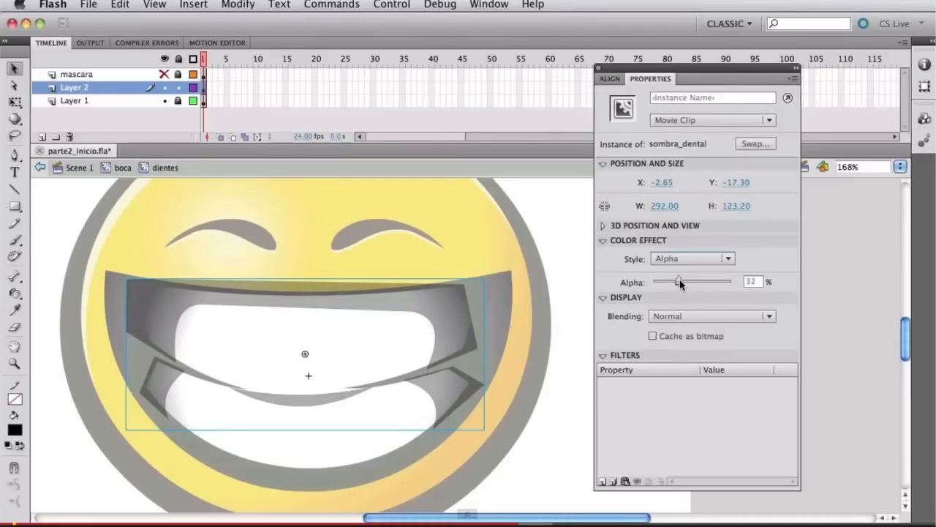
{"action": "left_click_drag", "start_coordinate": [681, 279], "coordinate": [669, 280]}
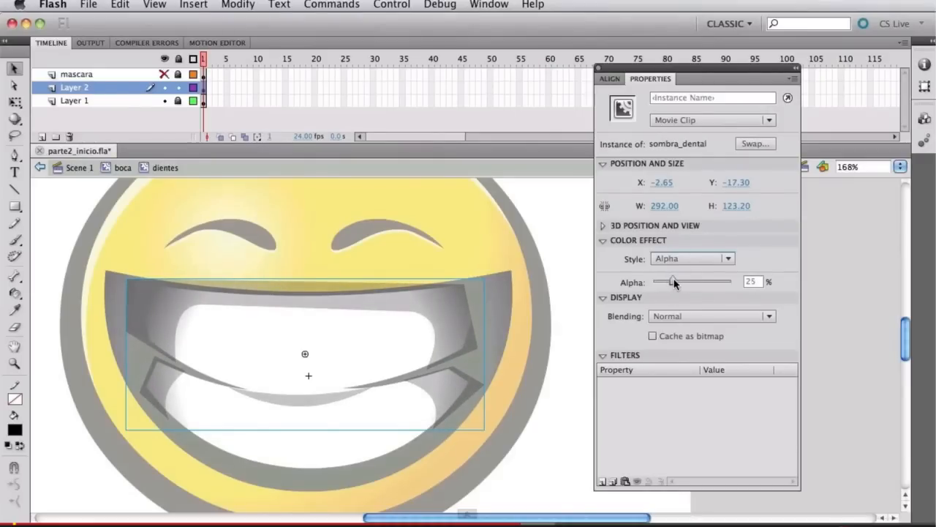
{"action": "left_click_drag", "start_coordinate": [674, 282], "coordinate": [672, 283]}
Apply a Blur filter of 5 px to the sombra_dental instance and deselect it
{"action": "left_click", "coordinate": [602, 481]}
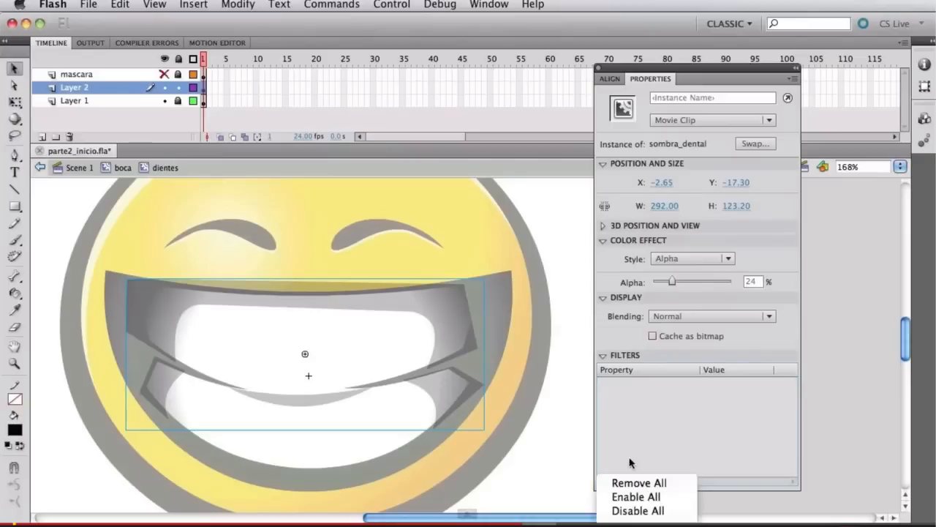
{"action": "left_click", "coordinate": [735, 433]}
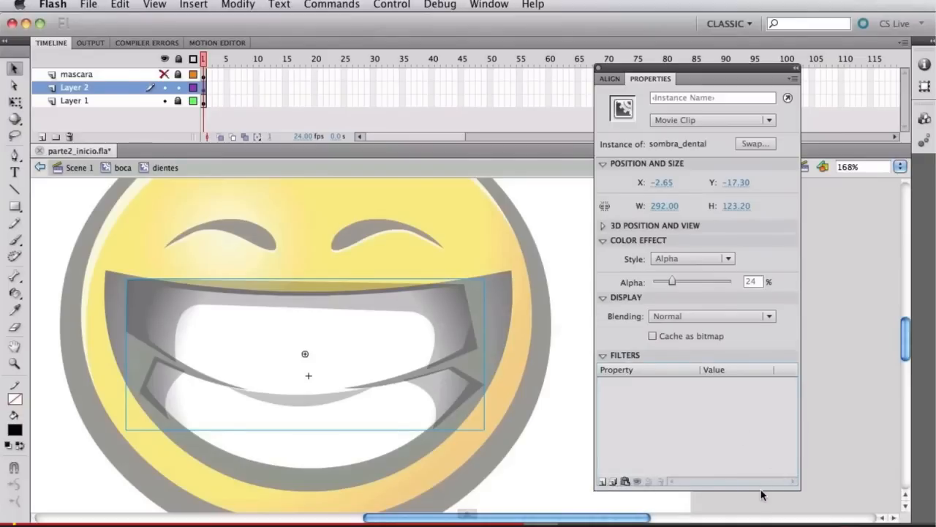
{"action": "left_click_drag", "start_coordinate": [761, 488], "coordinate": [762, 451]}
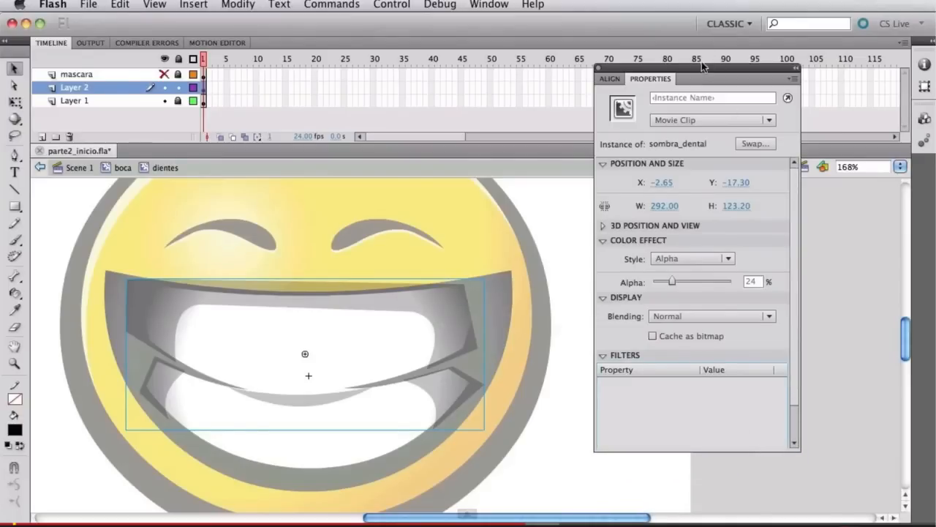
{"action": "left_click_drag", "start_coordinate": [702, 68], "coordinate": [688, 23]}
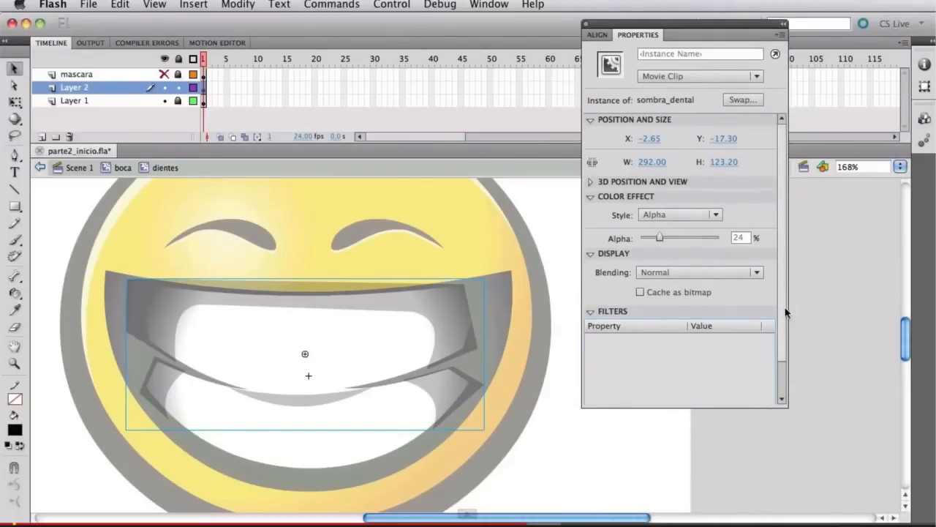
{"action": "left_click_drag", "start_coordinate": [789, 314], "coordinate": [781, 383]}
{"action": "left_click", "coordinate": [590, 398]}
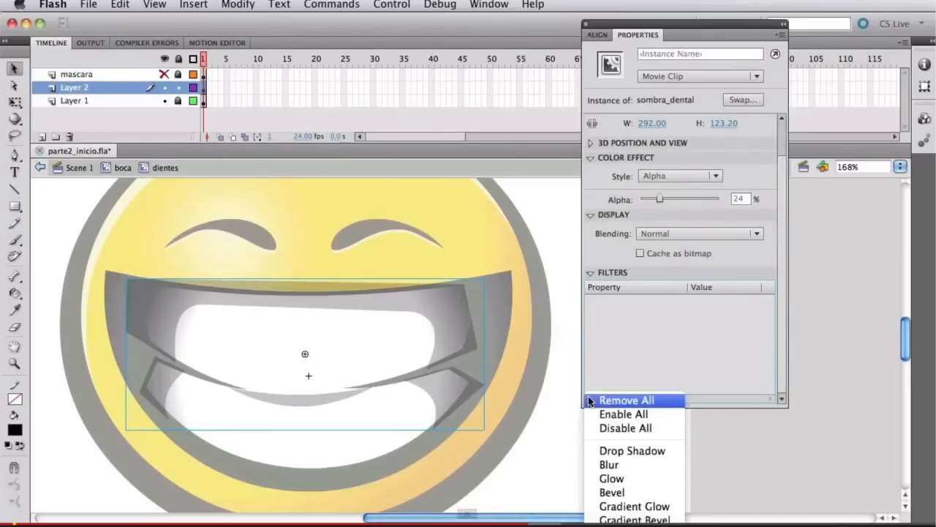
{"action": "left_click", "coordinate": [609, 464]}
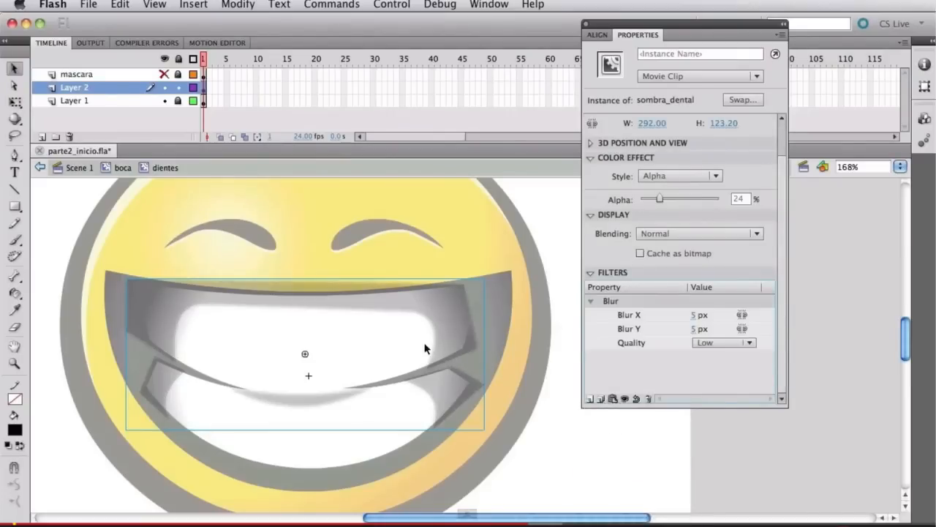
{"action": "left_click", "coordinate": [175, 328]}
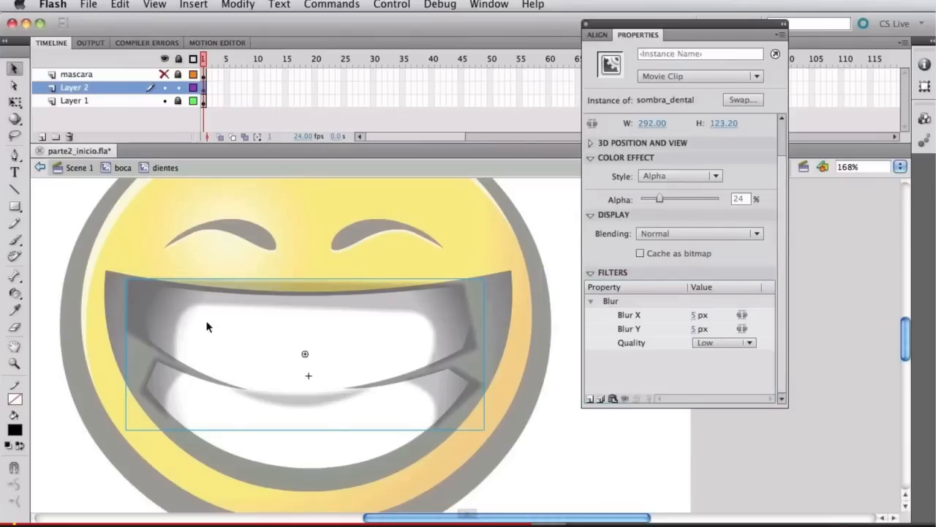
{"action": "left_click", "coordinate": [517, 255]}
Turn the mascara layer into a mask for Layer 2
{"action": "left_click", "coordinate": [77, 75]}
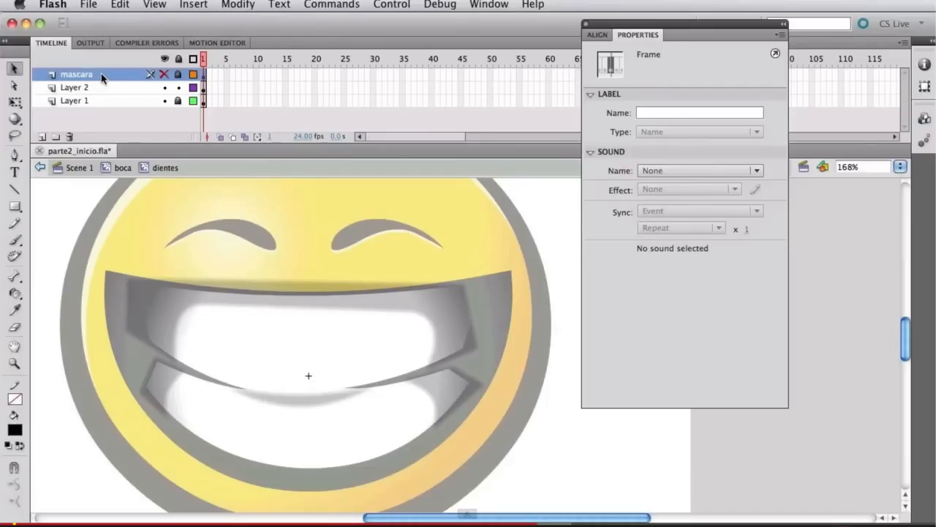
{"action": "right_click", "coordinate": [101, 74]}
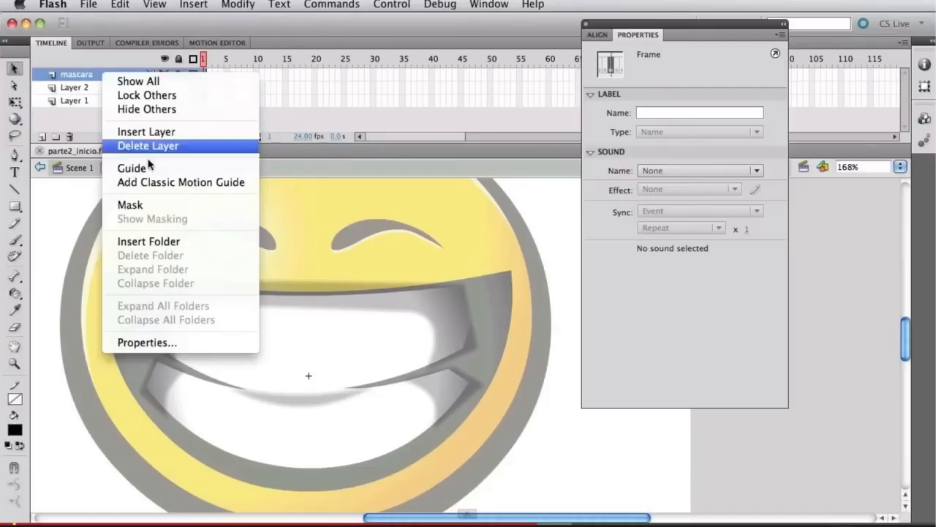
{"action": "left_click", "coordinate": [167, 206]}
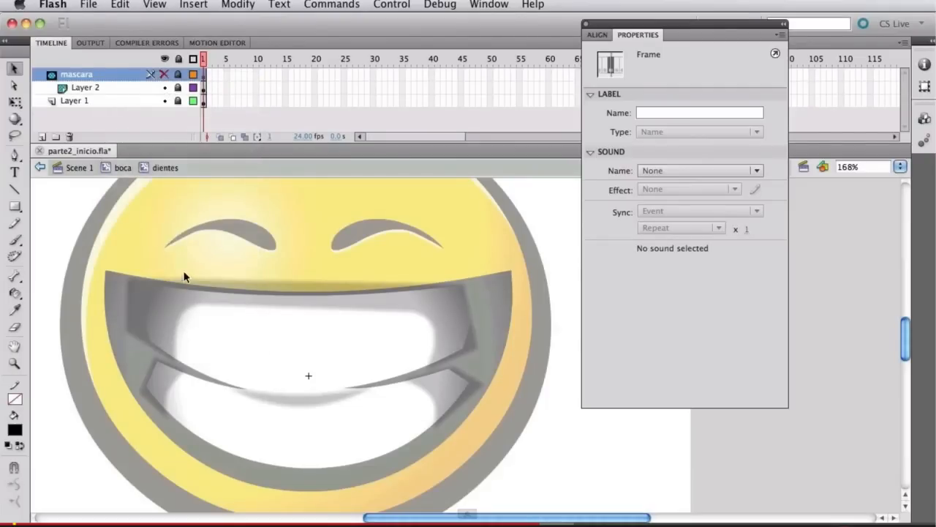
{"action": "left_click", "coordinate": [164, 222]}
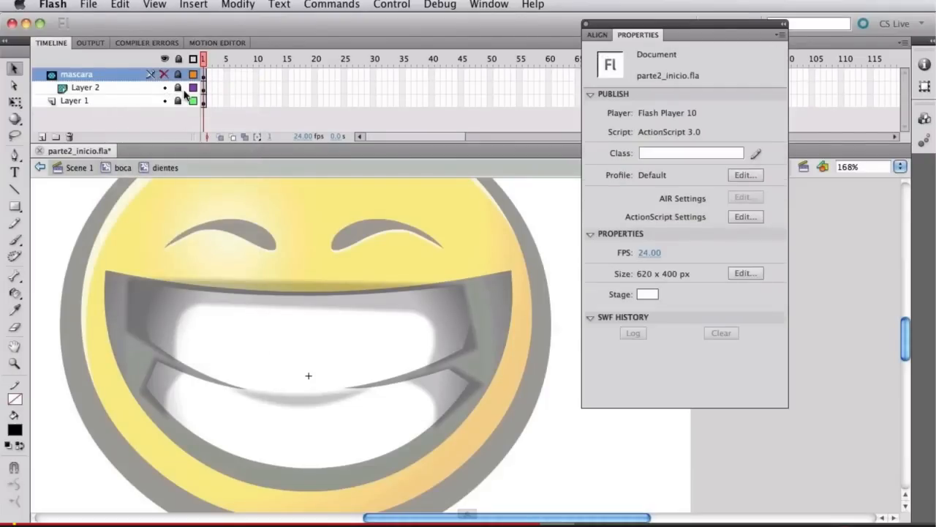
Rename Layer 2 as sombras and exit the dientes symbol to return to boca
{"action": "left_click", "coordinate": [100, 88]}
{"action": "double_click", "coordinate": [93, 89]}
{"action": "type", "text": "som"}
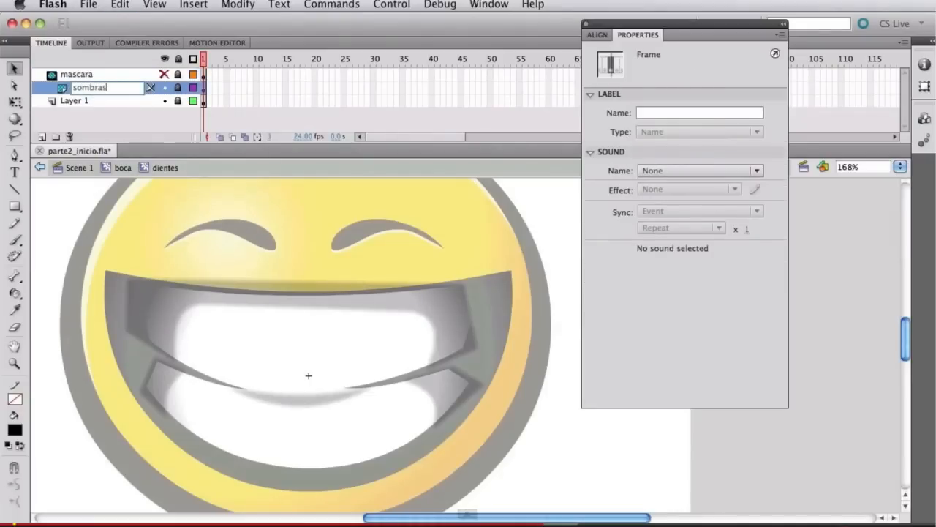
{"action": "type", "text": "bras"}
{"action": "key", "text": "Return"}
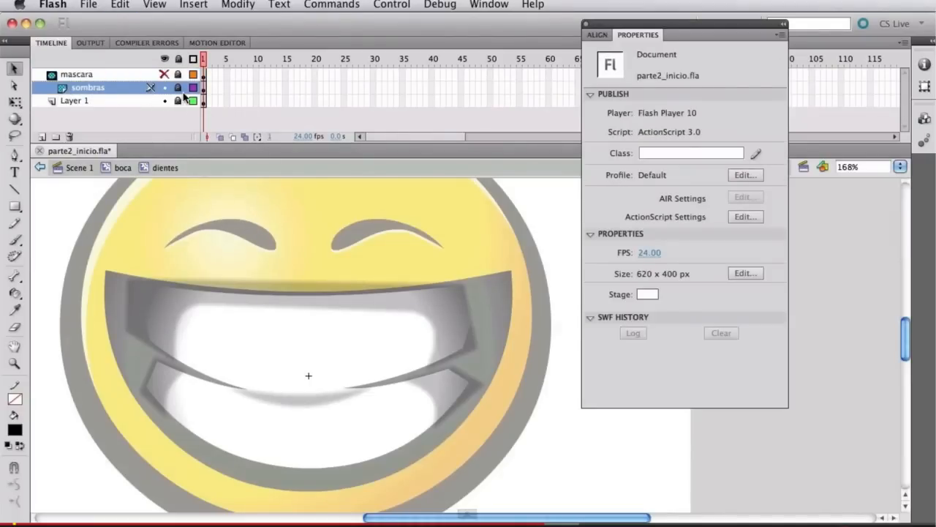
{"action": "double_click", "coordinate": [88, 213]}
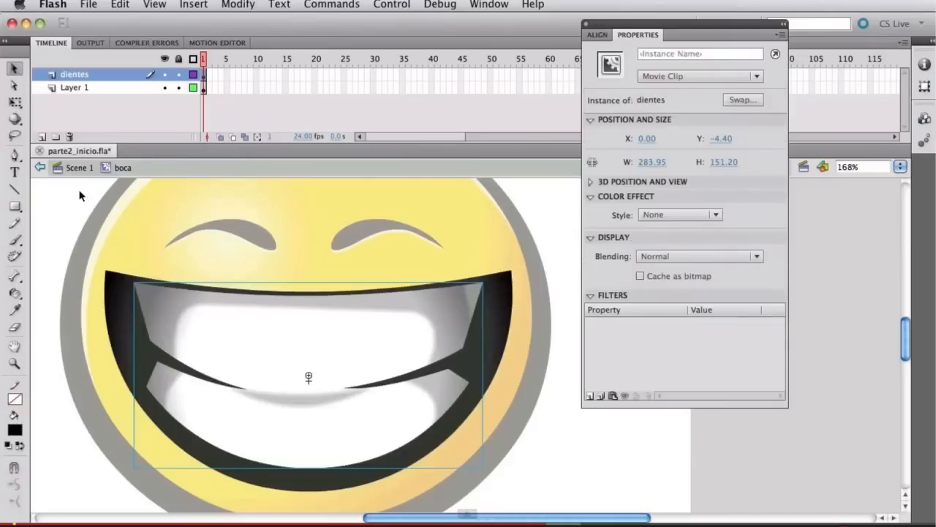
Open the dientes symbol and its nested sombra_dental clip to inspect the shadow, and return to Scene 1 to examine the mouth
{"action": "left_click", "coordinate": [80, 195]}
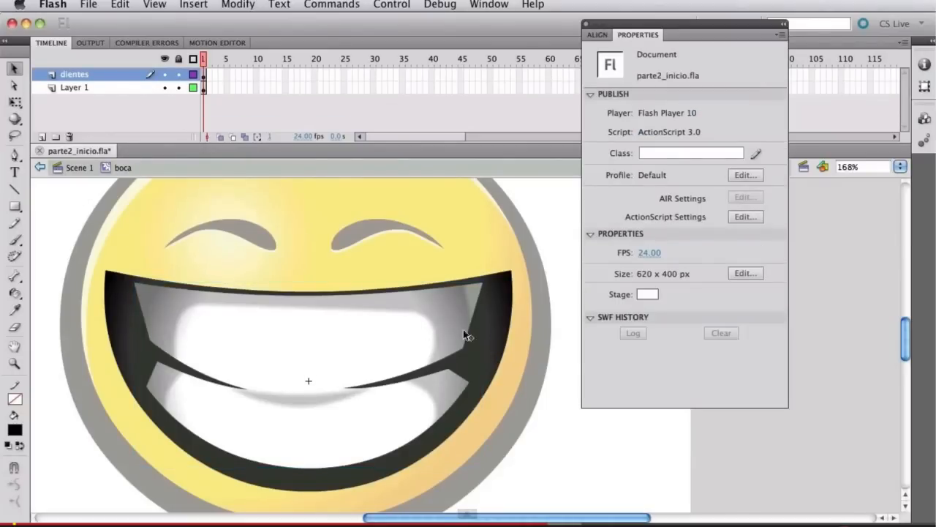
{"action": "double_click", "coordinate": [455, 305]}
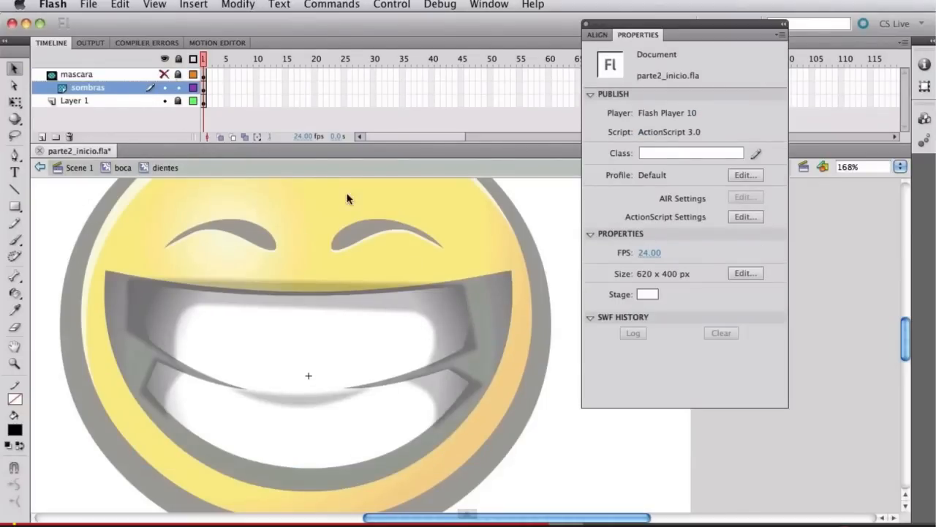
{"action": "double_click", "coordinate": [468, 325]}
{"action": "left_click", "coordinate": [479, 280]}
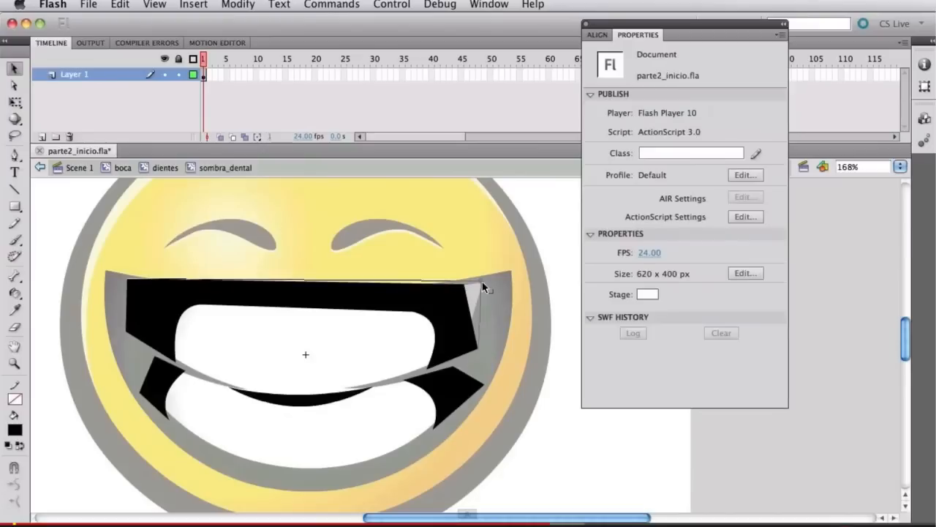
{"action": "double_click", "coordinate": [553, 448]}
{"action": "double_click", "coordinate": [604, 501]}
{"action": "double_click", "coordinate": [577, 451]}
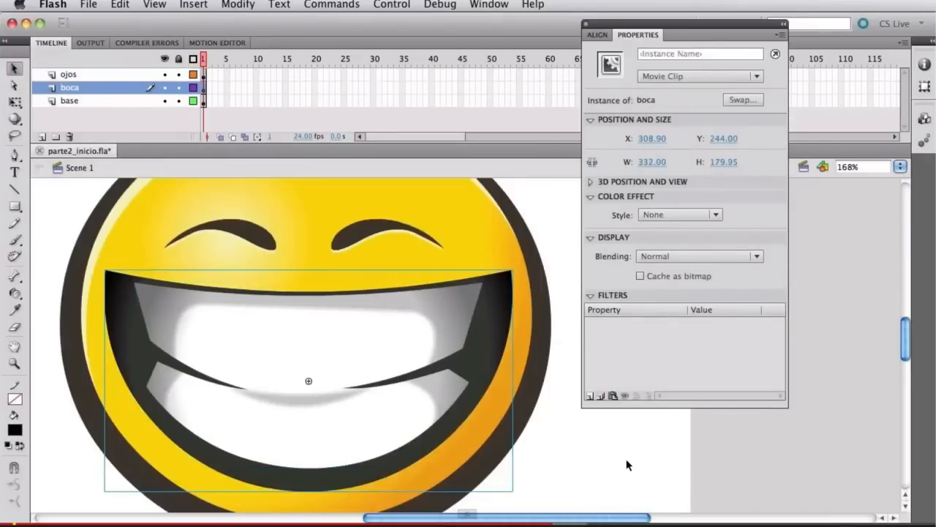
{"action": "left_click", "coordinate": [628, 464]}
{"action": "scroll", "coordinate": [406, 355], "scroll_direction": "up", "scroll_amount": 3}
{"action": "scroll", "coordinate": [406, 355], "scroll_direction": "left", "scroll_amount": 3}
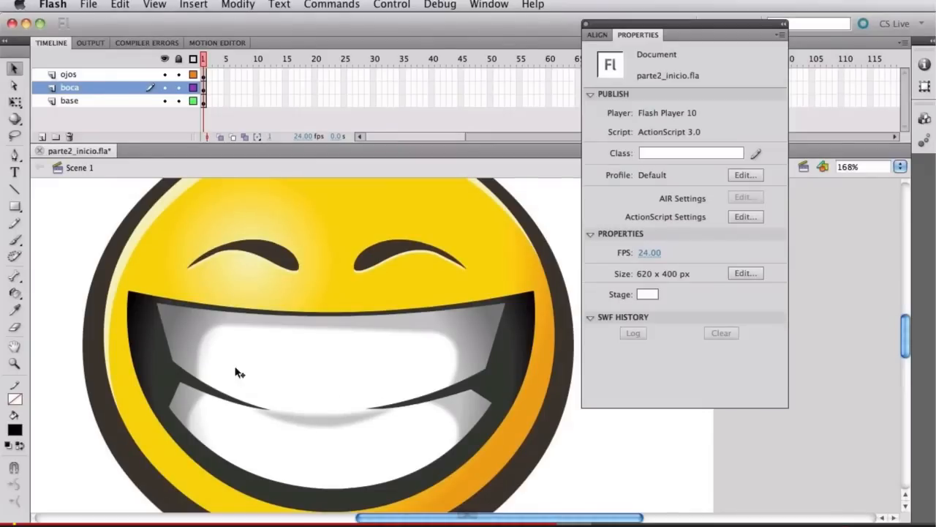
{"action": "left_click_drag", "start_coordinate": [334, 439], "coordinate": [353, 420]}
{"action": "mouse_move", "coordinate": [307, 401]}
{"action": "left_mouse_down"}
{"action": "mouse_move", "coordinate": [305, 437]}
{"action": "mouse_move", "coordinate": [303, 411]}
{"action": "left_mouse_up"}
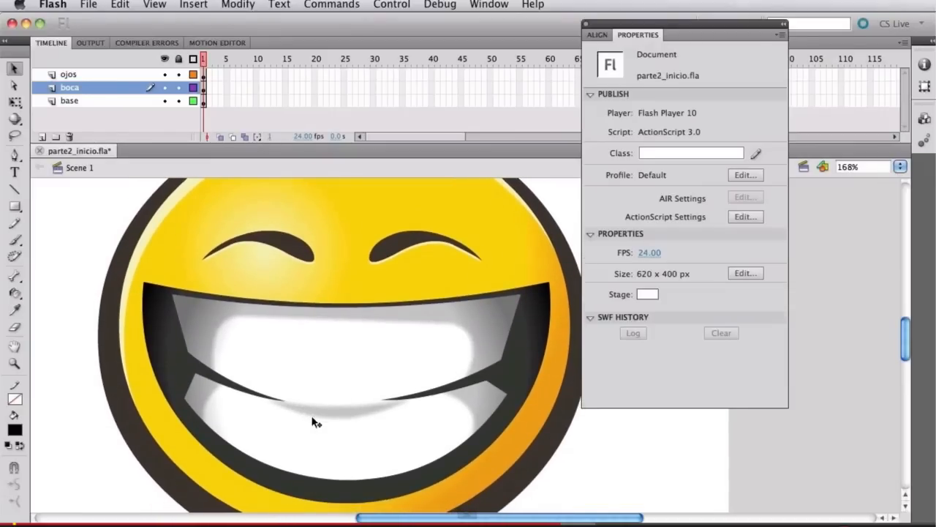
Reopen the dientes symbol inside boca and set the sombra_dental instance's Alpha to 29%
{"action": "double_click", "coordinate": [292, 439]}
{"action": "left_click", "coordinate": [195, 317]}
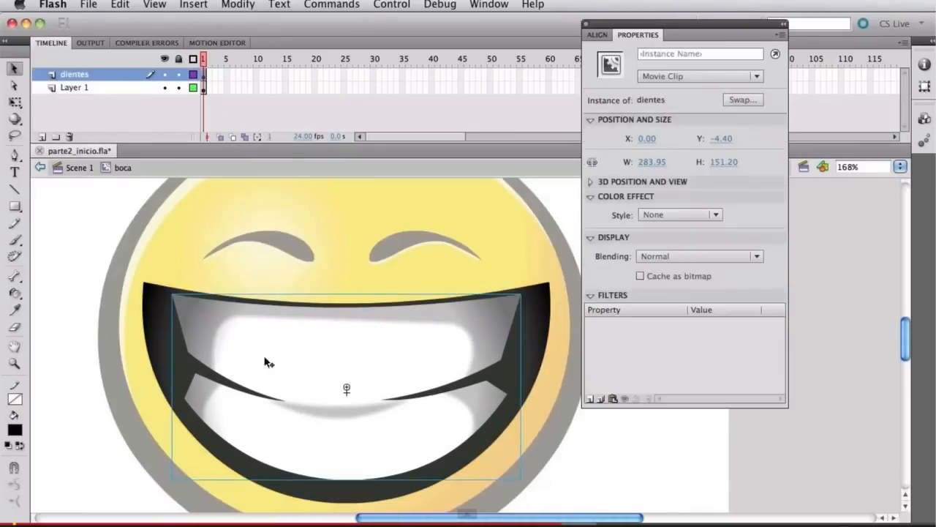
{"action": "double_click", "coordinate": [488, 340]}
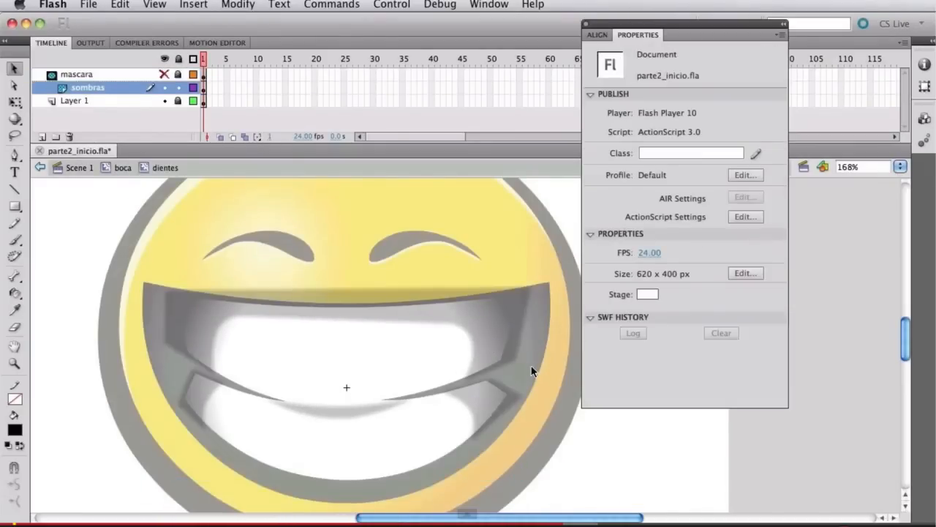
{"action": "left_click", "coordinate": [493, 330]}
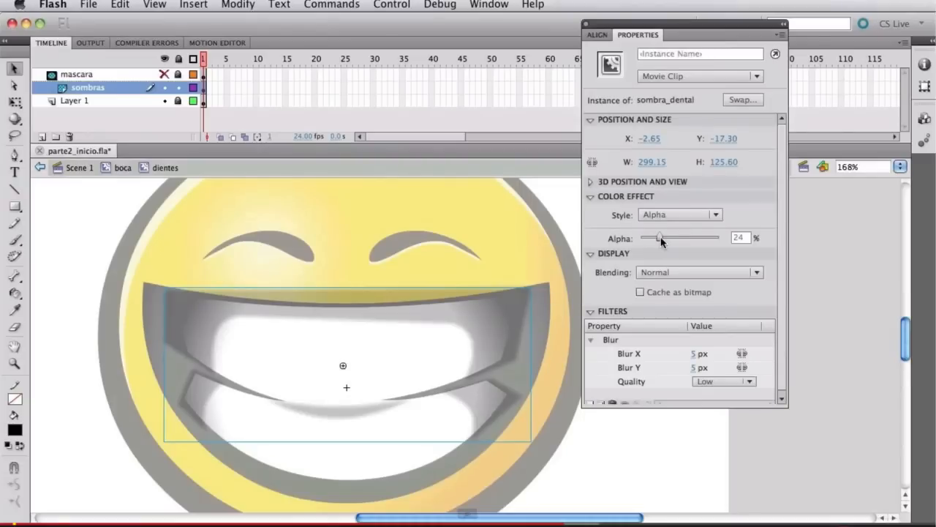
{"action": "left_click_drag", "start_coordinate": [662, 236], "coordinate": [666, 236]}
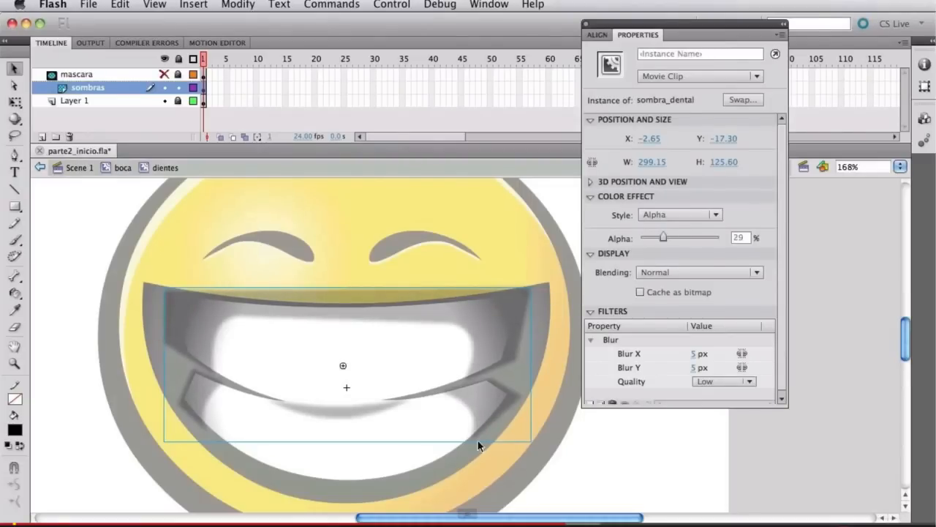
{"action": "left_click", "coordinate": [431, 452]}
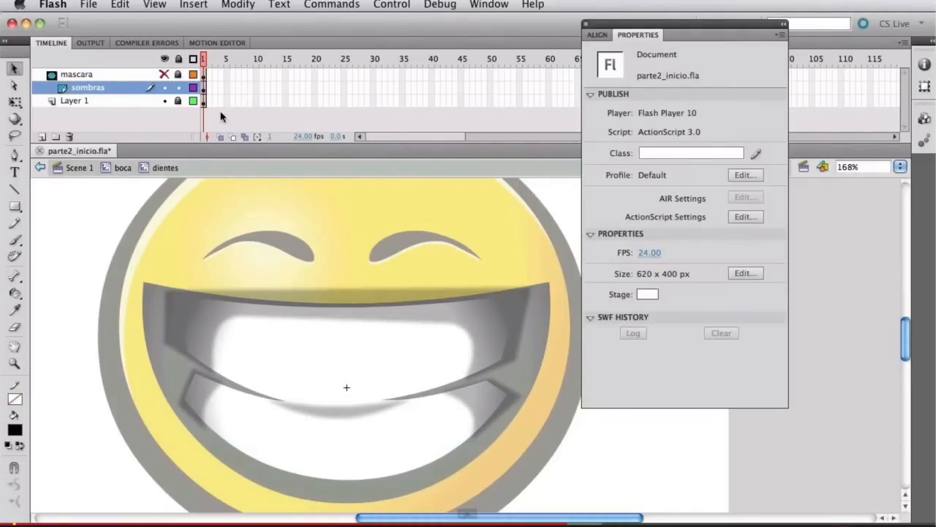
Shrink the radial gradient of the teeth shape on Layer 1 with Gradient Transform so its shading reaches further inward
{"action": "left_click", "coordinate": [261, 445]}
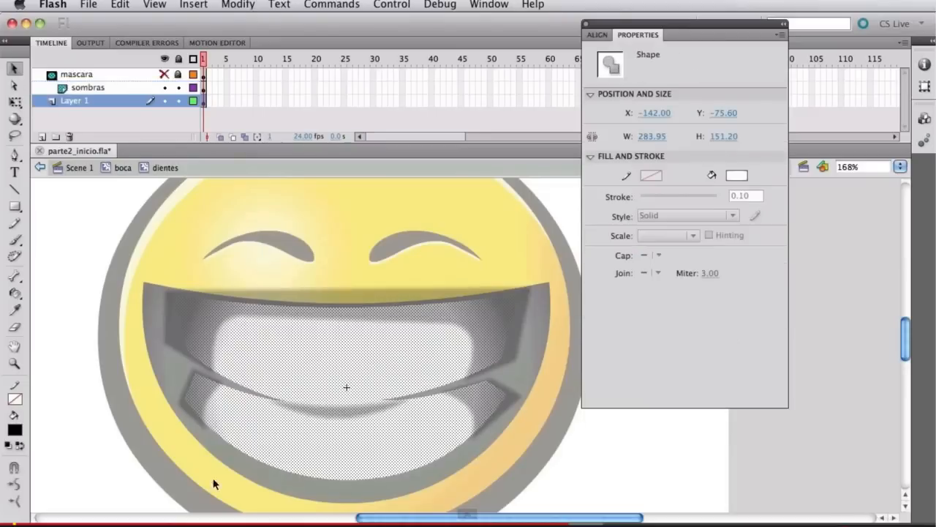
{"action": "left_click", "coordinate": [213, 479]}
{"action": "left_click", "coordinate": [309, 443]}
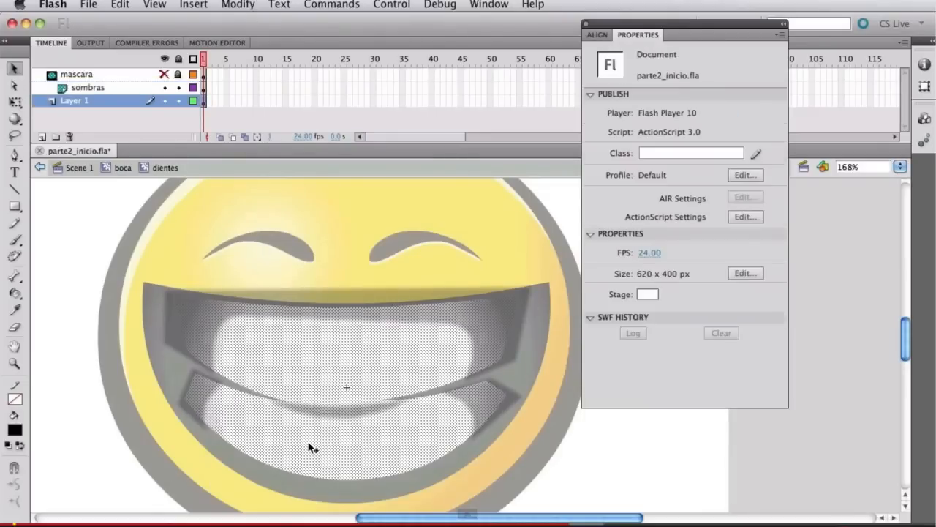
{"action": "left_click", "coordinate": [196, 479]}
{"action": "key", "text": "f"}
{"action": "left_click", "coordinate": [403, 427]}
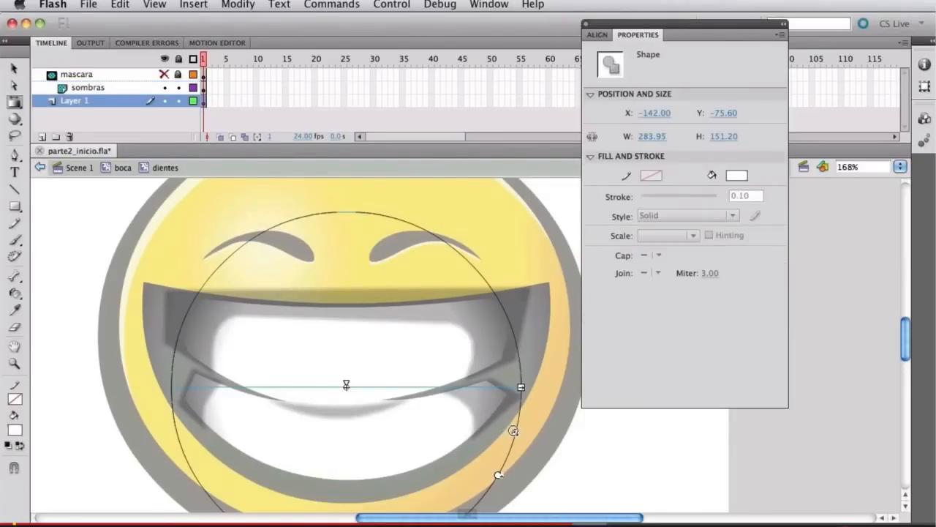
{"action": "left_click_drag", "start_coordinate": [514, 431], "coordinate": [481, 423]}
{"action": "left_click", "coordinate": [487, 416]}
{"action": "left_click", "coordinate": [424, 439]}
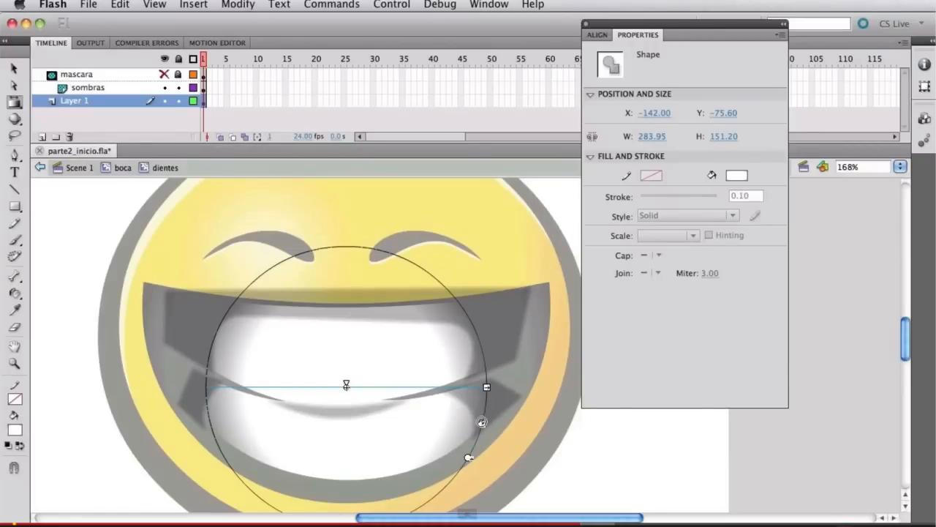
{"action": "left_click_drag", "start_coordinate": [480, 424], "coordinate": [472, 421]}
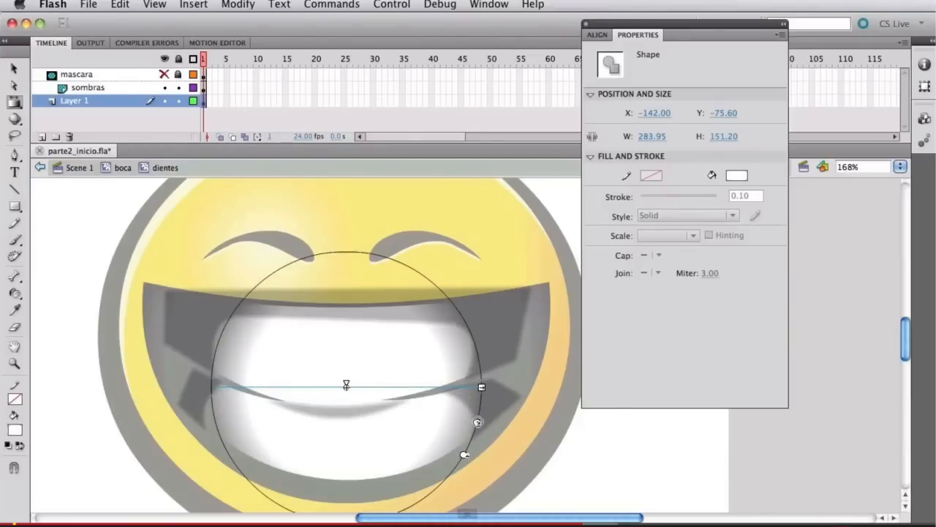
{"action": "left_click", "coordinate": [562, 457]}
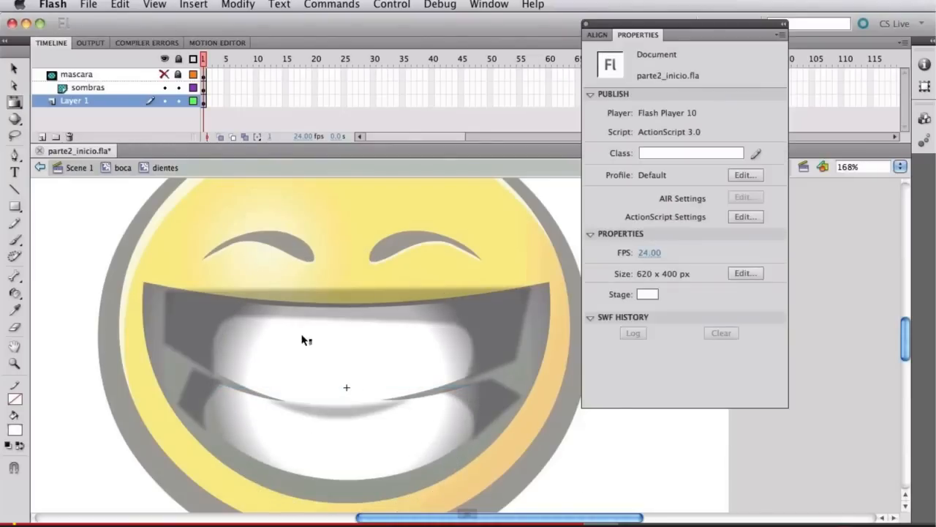
Return to Scene 1 and examine the whole emoticon at 100% zoom
{"action": "left_click", "coordinate": [14, 68]}
{"action": "double_click", "coordinate": [95, 267]}
{"action": "double_click", "coordinate": [95, 267]}
{"action": "left_click", "coordinate": [83, 248]}
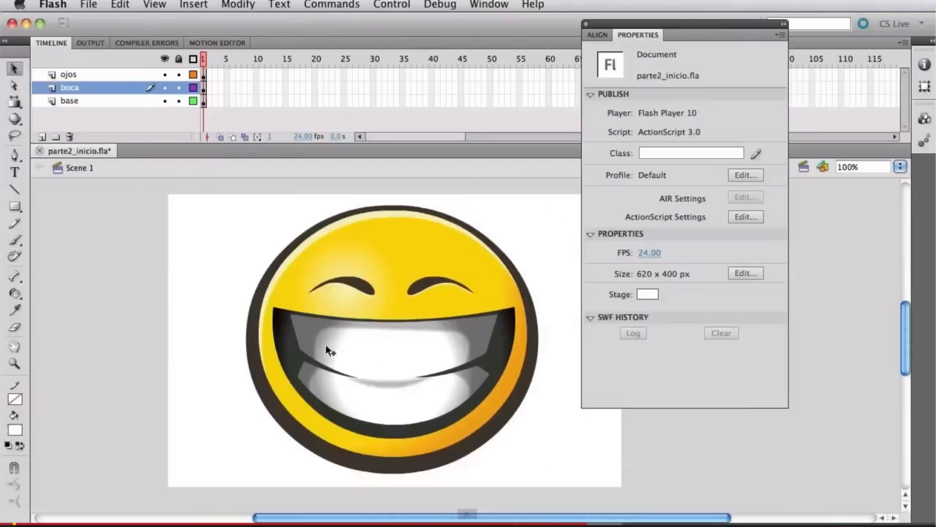
{"action": "key", "text": "super+1"}
{"action": "left_click_drag", "start_coordinate": [449, 408], "coordinate": [445, 420]}
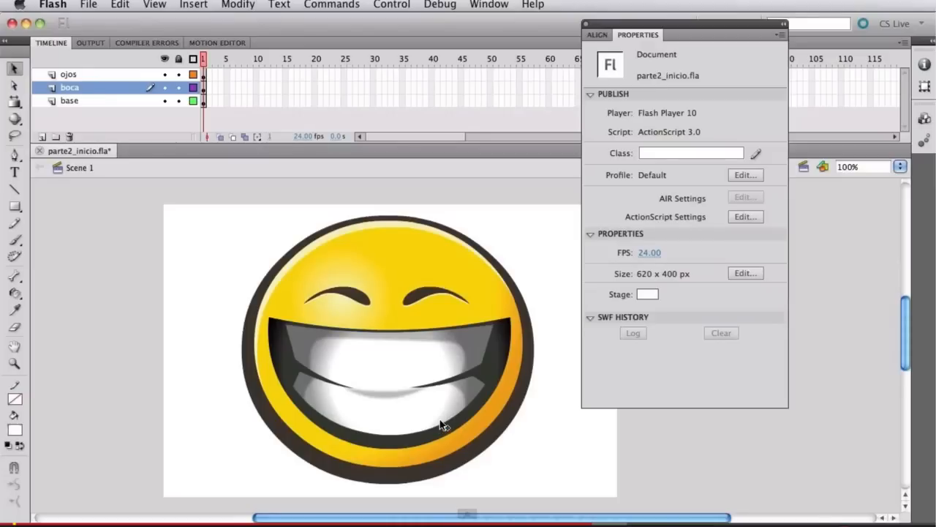
Open the dientes symbol inside boca and copy the teeth shape from Layer 1
{"action": "key", "text": "z"}
{"action": "left_click_drag", "start_coordinate": [215, 267], "coordinate": [618, 464]}
{"action": "key", "text": "q"}
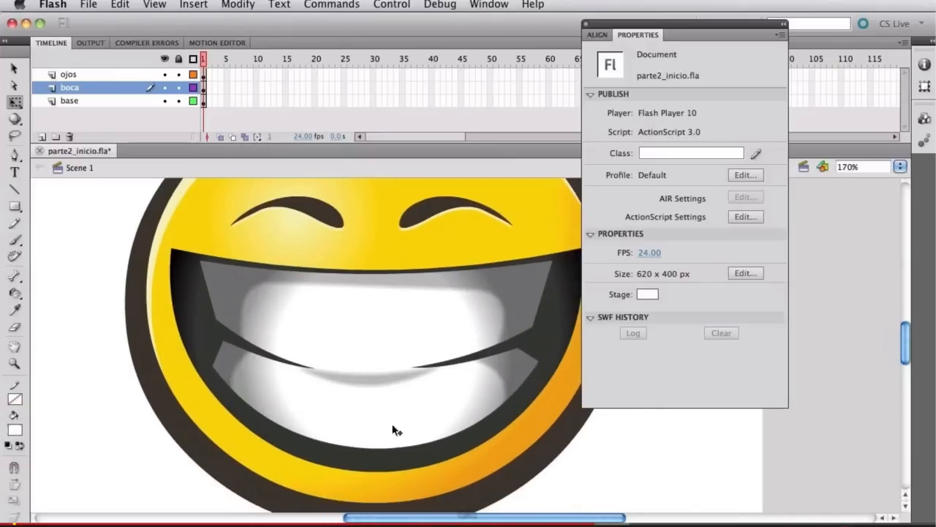
{"action": "double_click", "coordinate": [364, 427]}
{"action": "left_click", "coordinate": [366, 431]}
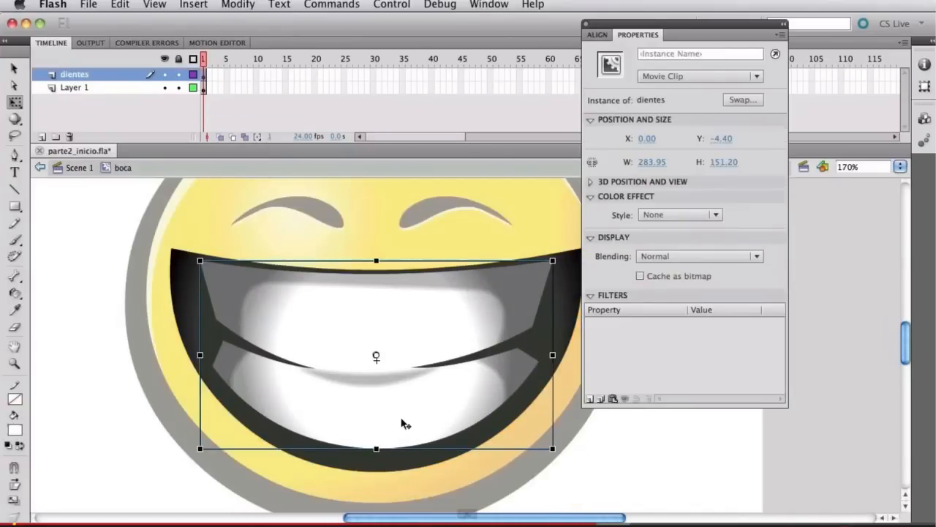
{"action": "double_click", "coordinate": [377, 430]}
{"action": "left_click", "coordinate": [397, 443]}
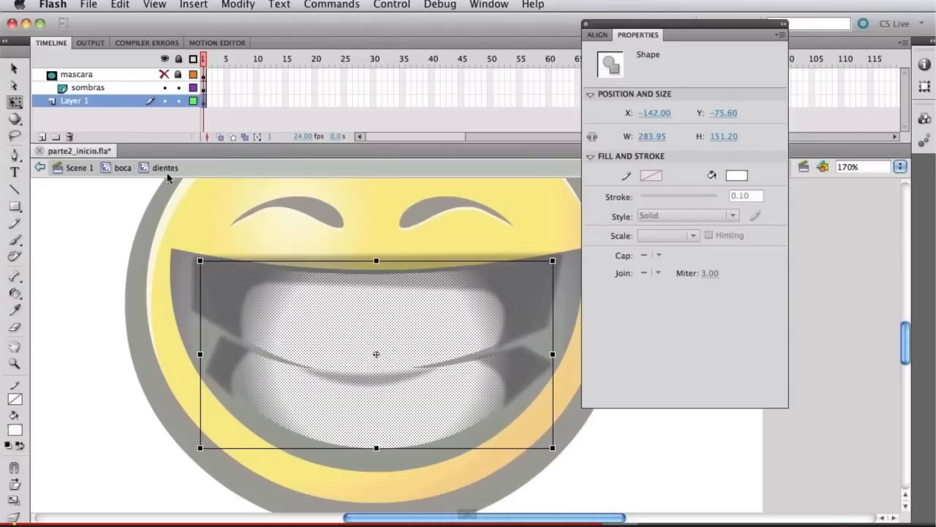
{"action": "left_click", "coordinate": [219, 459]}
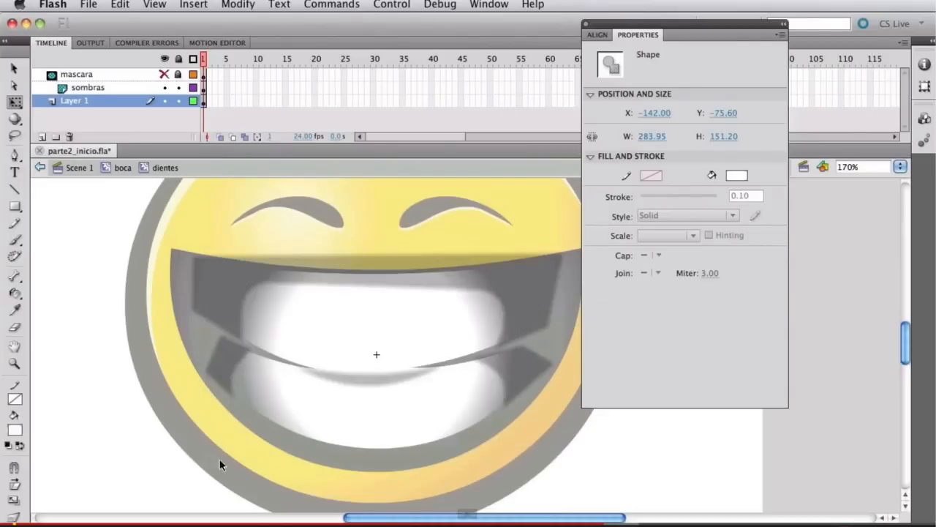
{"action": "left_click", "coordinate": [368, 432]}
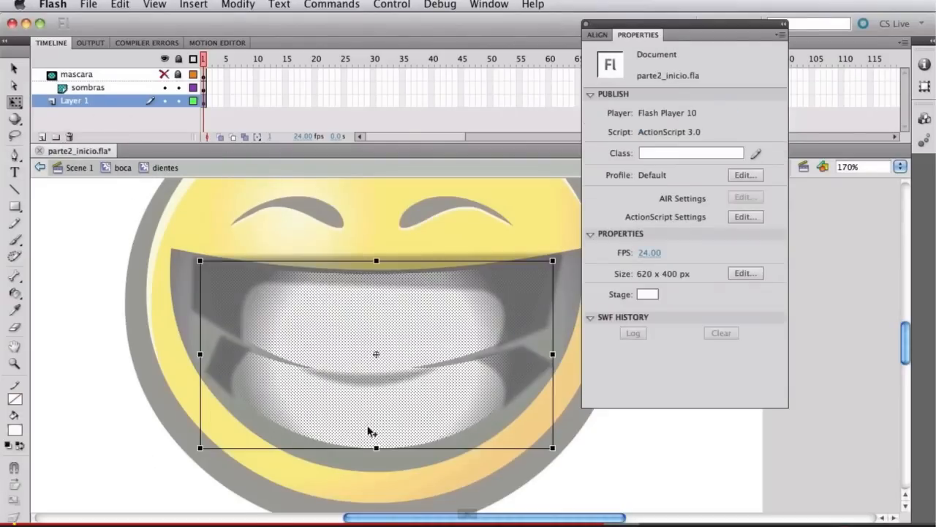
{"action": "left_click", "coordinate": [437, 469]}
{"action": "left_click", "coordinate": [407, 429]}
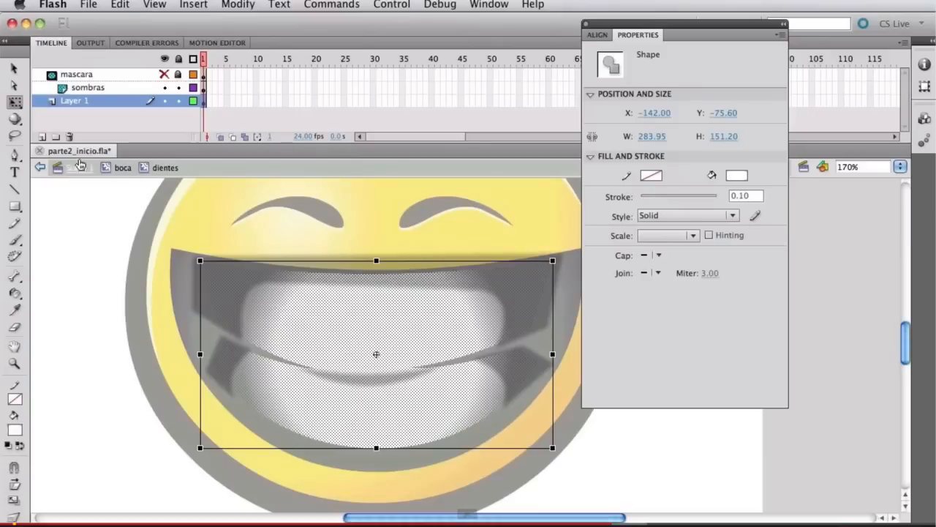
Paste the teeth shape in place on a new layer beneath Layer 1, shift it slightly down, and lock the layers above
{"action": "left_click", "coordinate": [42, 137]}
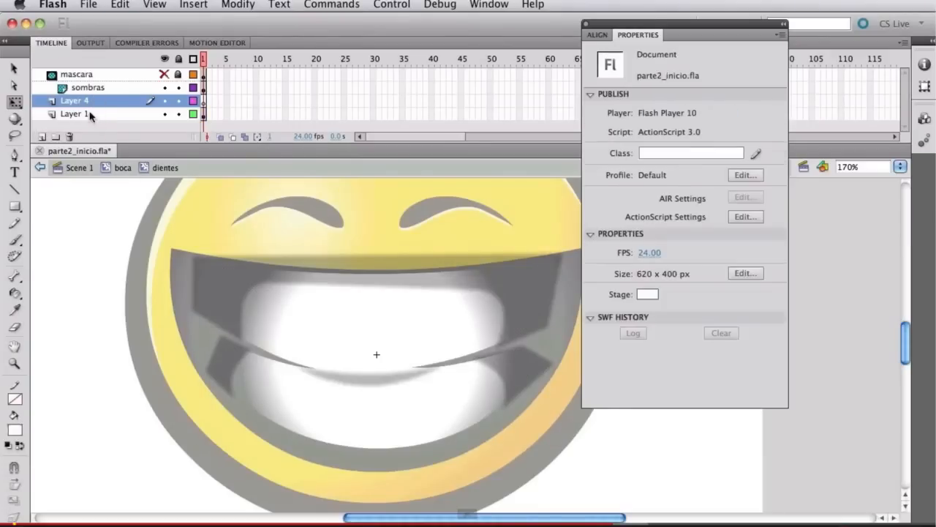
{"action": "left_click_drag", "start_coordinate": [105, 106], "coordinate": [106, 122]}
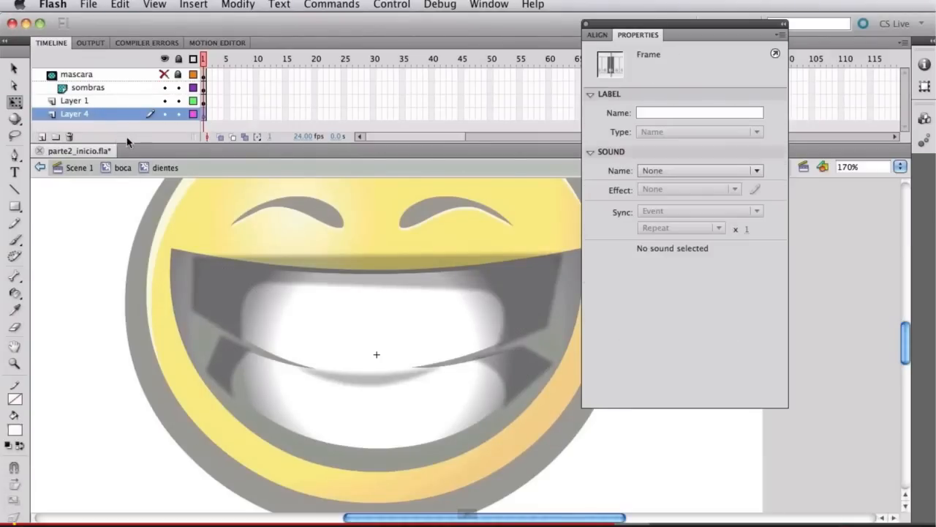
{"action": "key", "text": "super+shift+v"}
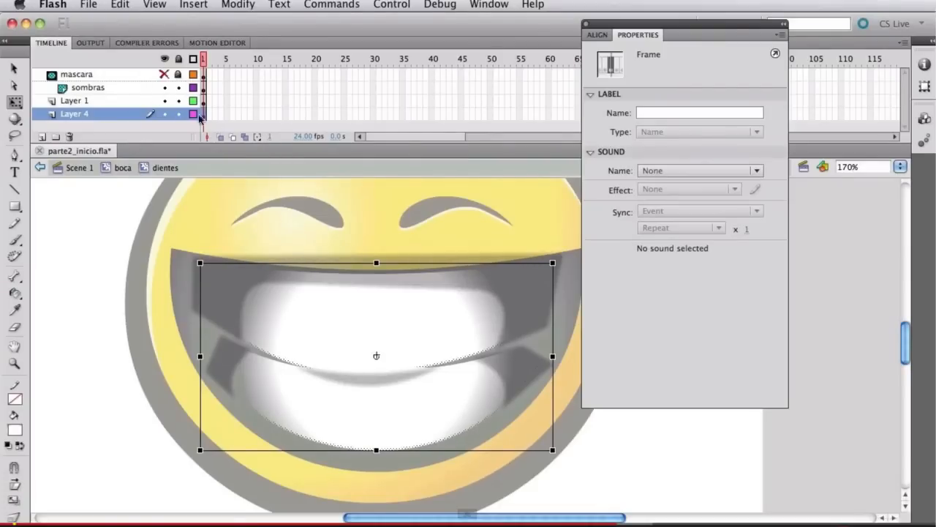
{"action": "left_click", "coordinate": [178, 100]}
{"action": "left_click", "coordinate": [300, 342]}
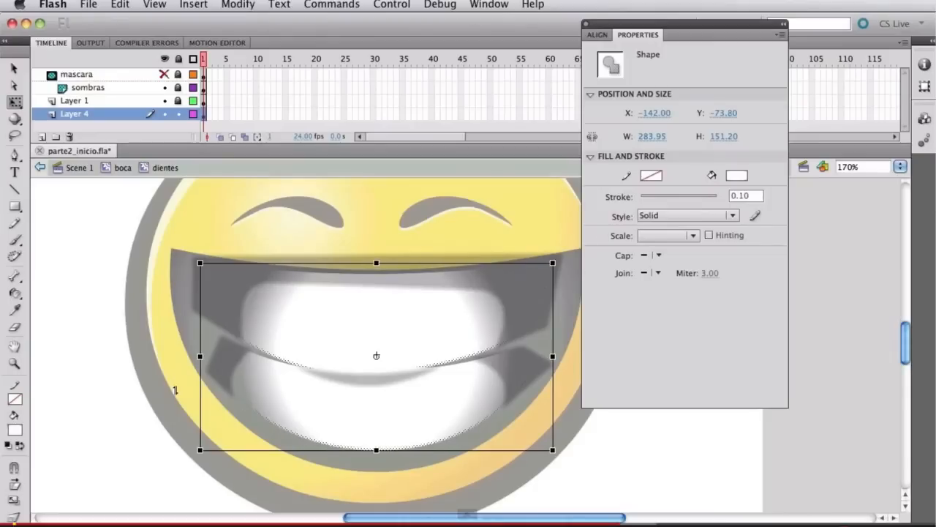
Fill the duplicated teeth shape on Layer 4 with black and deselect it
{"action": "left_click", "coordinate": [15, 429]}
{"action": "left_click", "coordinate": [41, 463]}
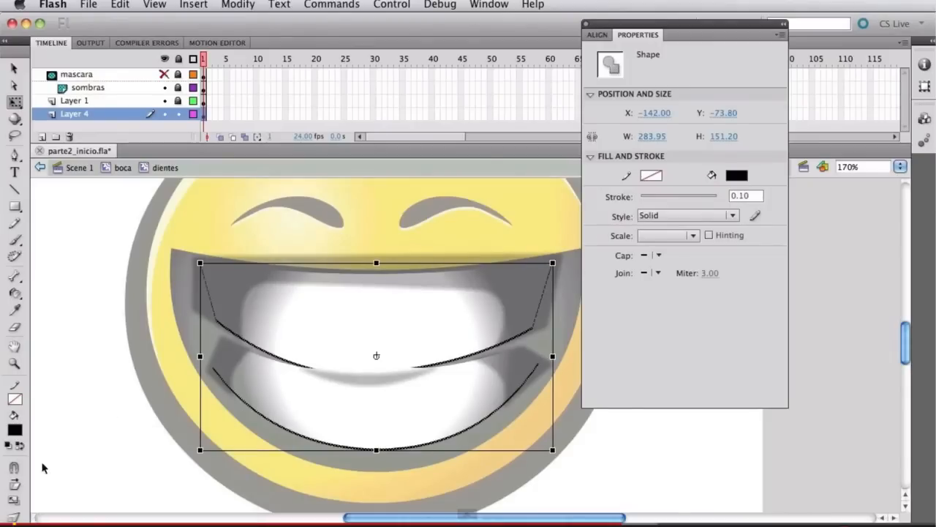
{"action": "left_click", "coordinate": [143, 386]}
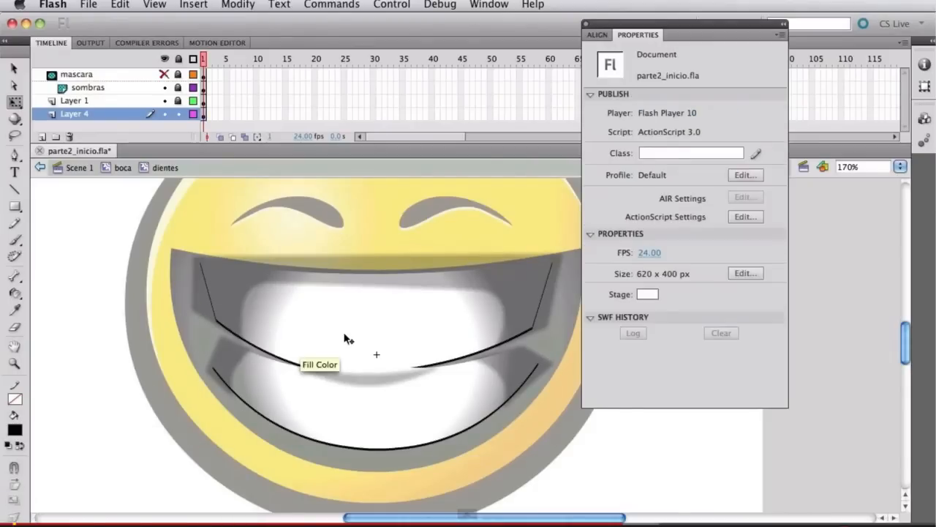
{"action": "key", "text": "super+a"}
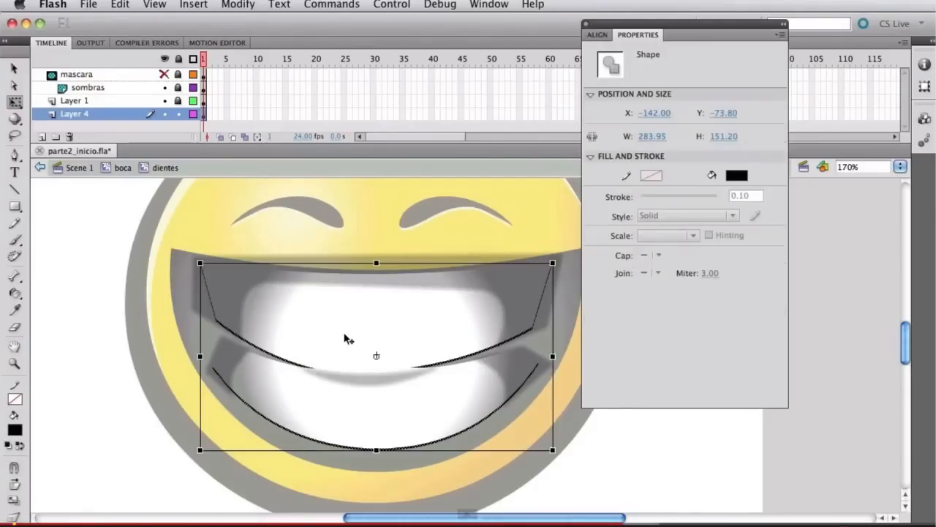
{"action": "left_click", "coordinate": [92, 266]}
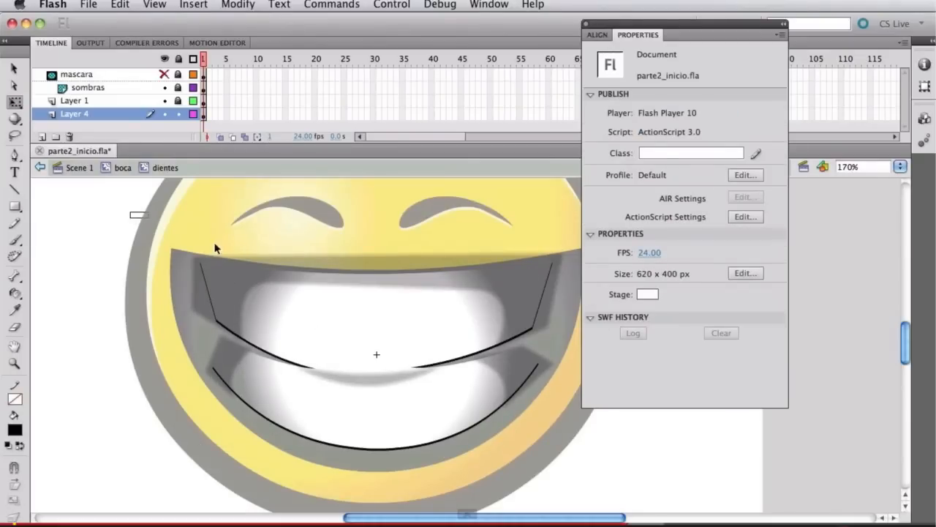
Delete all the black pieces around the upper teeth on Layer 4, keeping only the lower teeth's edge
{"action": "mouse_move", "coordinate": [215, 249]}
{"action": "left_mouse_down"}
{"action": "mouse_move", "coordinate": [652, 378]}
{"action": "mouse_move", "coordinate": [661, 371]}
{"action": "mouse_move", "coordinate": [539, 343]}
{"action": "mouse_move", "coordinate": [444, 379]}
{"action": "mouse_move", "coordinate": [451, 334]}
{"action": "mouse_move", "coordinate": [479, 339]}
{"action": "left_mouse_up"}
{"action": "key", "text": "Delete"}
{"action": "left_click_drag", "start_coordinate": [231, 256], "coordinate": [376, 366]}
{"action": "key", "text": "Delete"}
{"action": "left_click_drag", "start_coordinate": [246, 292], "coordinate": [393, 384]}
{"action": "key", "text": "Delete"}
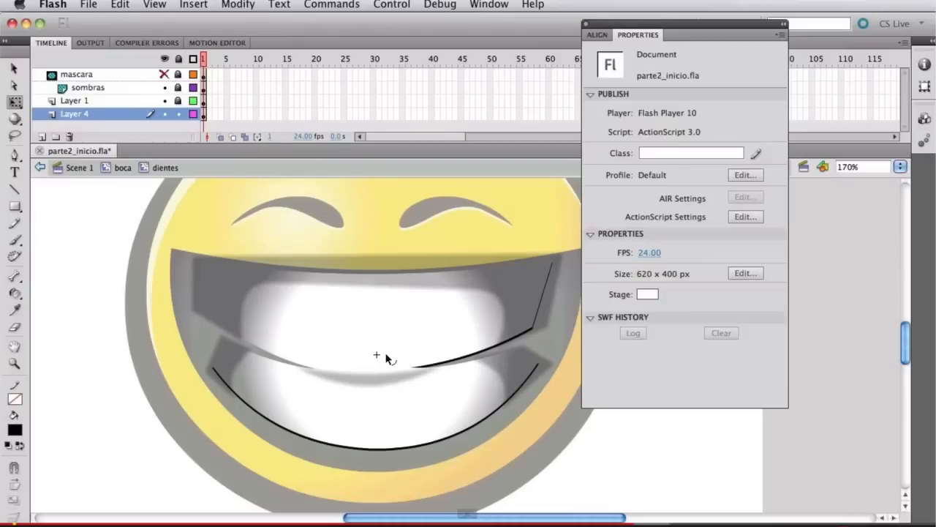
{"action": "left_click_drag", "start_coordinate": [360, 240], "coordinate": [487, 377]}
{"action": "key", "text": "Delete"}
{"action": "left_click_drag", "start_coordinate": [412, 228], "coordinate": [561, 355]}
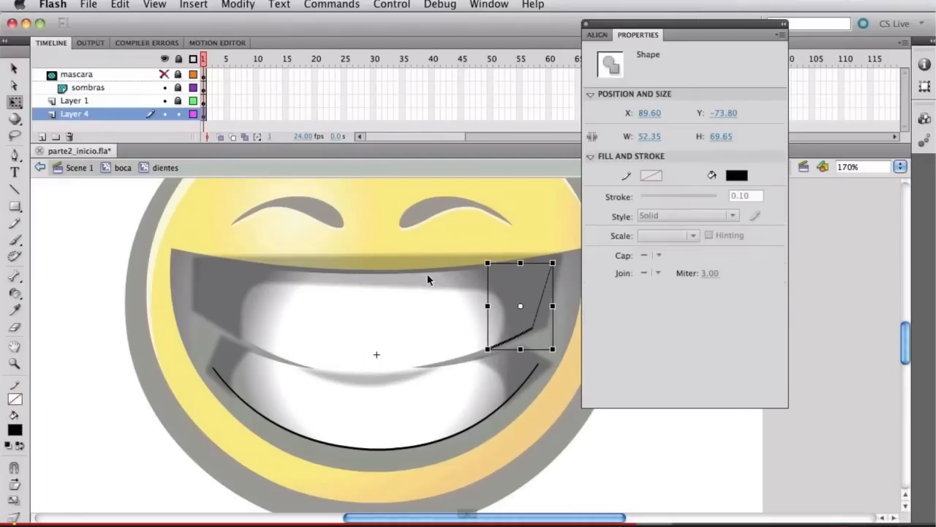
{"action": "key", "text": "Delete"}
{"action": "left_click_drag", "start_coordinate": [439, 284], "coordinate": [514, 365]}
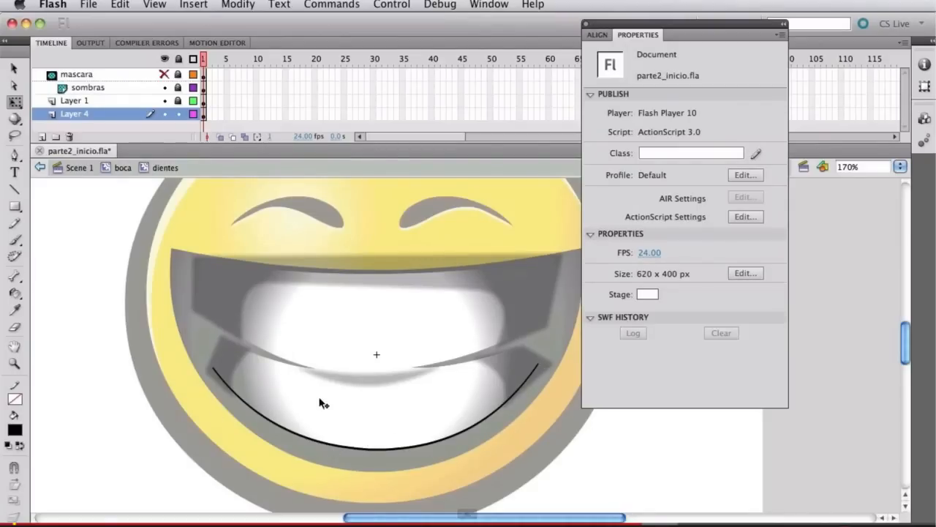
Return to Scene 1 and view the whole emoticon at 100% zoom
{"action": "left_click", "coordinate": [87, 404]}
{"action": "double_click", "coordinate": [85, 388]}
{"action": "double_click", "coordinate": [78, 305]}
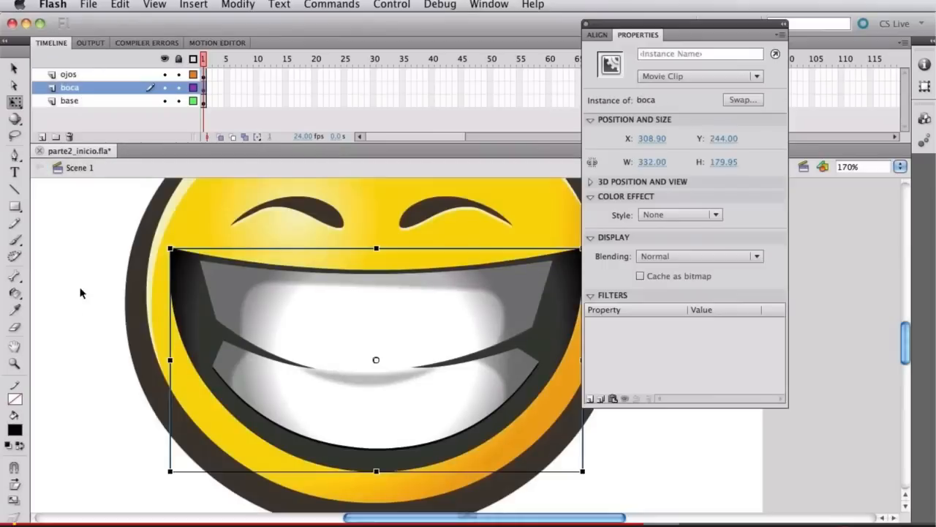
{"action": "left_click", "coordinate": [81, 294]}
{"action": "key", "text": "super+1"}
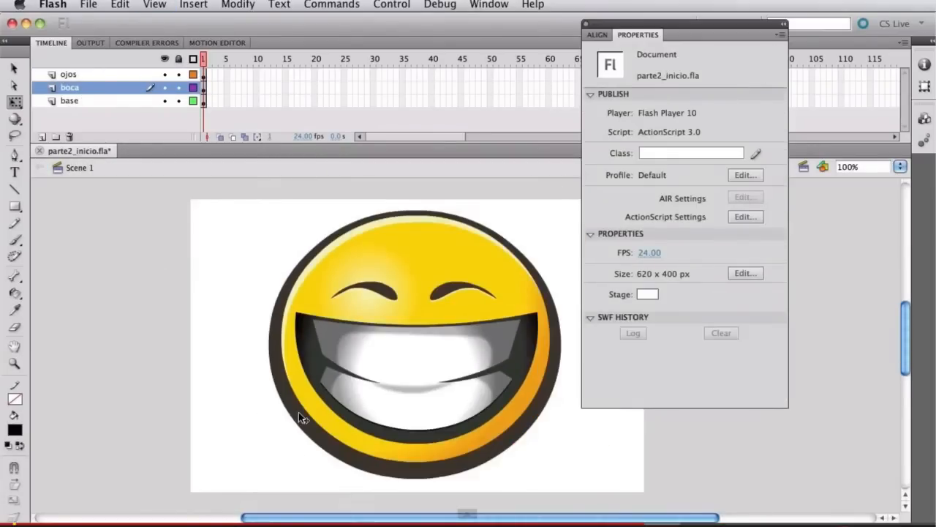
Inspect the black lower edge shape inside the dientes symbol, then examine the result from Scene 1
{"action": "double_click", "coordinate": [408, 416]}
{"action": "double_click", "coordinate": [410, 425]}
{"action": "left_click", "coordinate": [412, 430]}
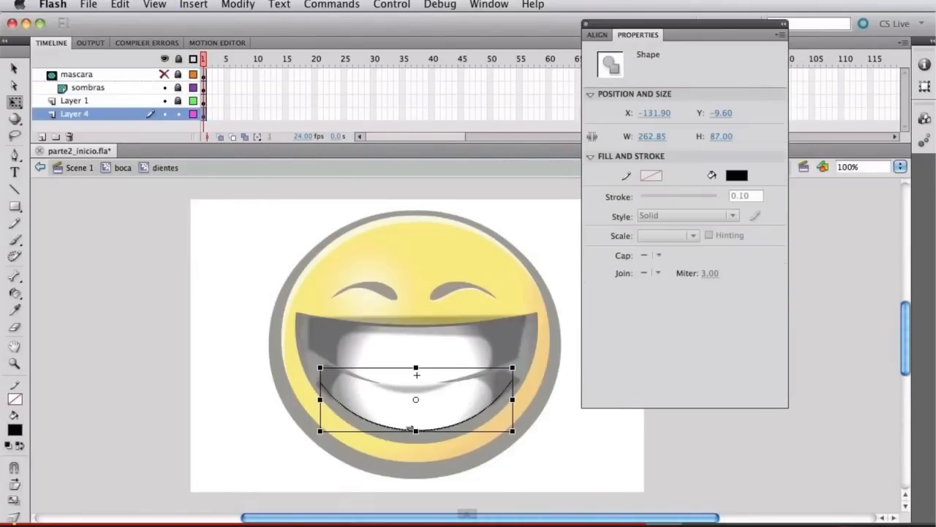
{"action": "double_click", "coordinate": [221, 420]}
{"action": "double_click", "coordinate": [221, 420]}
{"action": "left_click", "coordinate": [221, 374]}
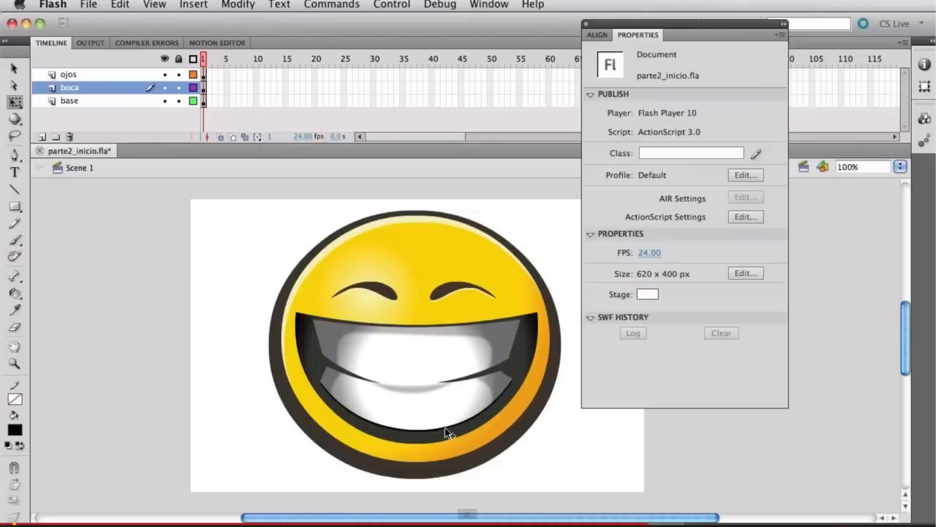
{"action": "left_click_drag", "start_coordinate": [326, 380], "coordinate": [303, 376]}
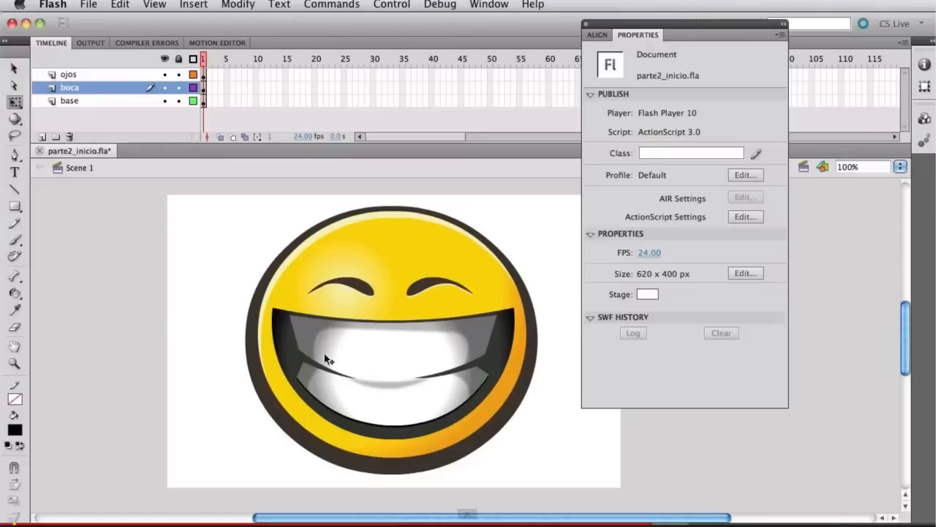
{"action": "mouse_move", "coordinate": [231, 359]}
{"action": "left_mouse_down"}
{"action": "mouse_move", "coordinate": [219, 362]}
{"action": "mouse_move", "coordinate": [234, 375]}
{"action": "left_mouse_up"}
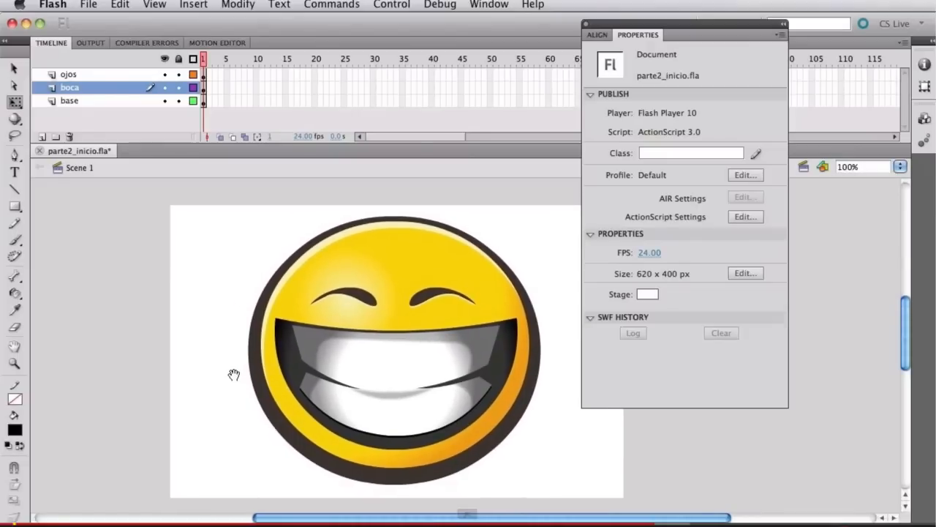
Open the boca symbol and select the dark mouth background shape on Layer 1
{"action": "left_click", "coordinate": [388, 448]}
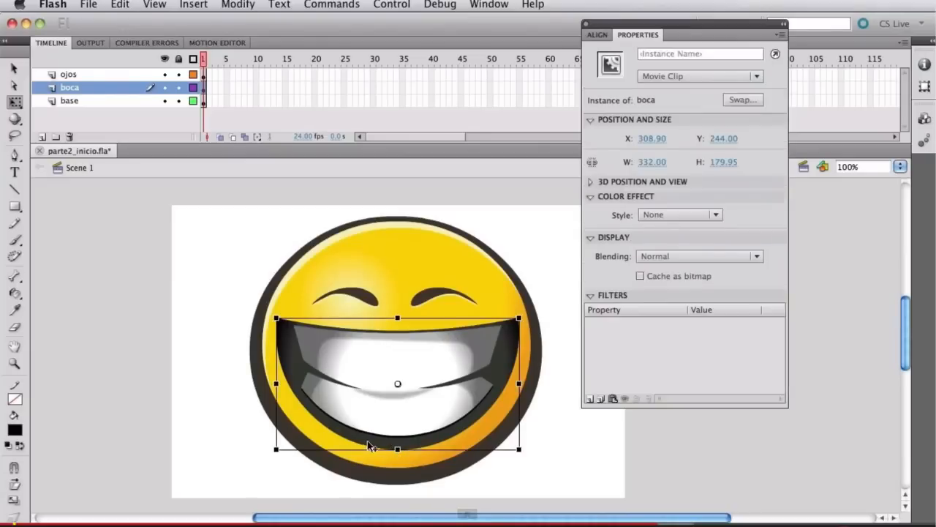
{"action": "double_click", "coordinate": [367, 438]}
{"action": "left_click", "coordinate": [382, 460]}
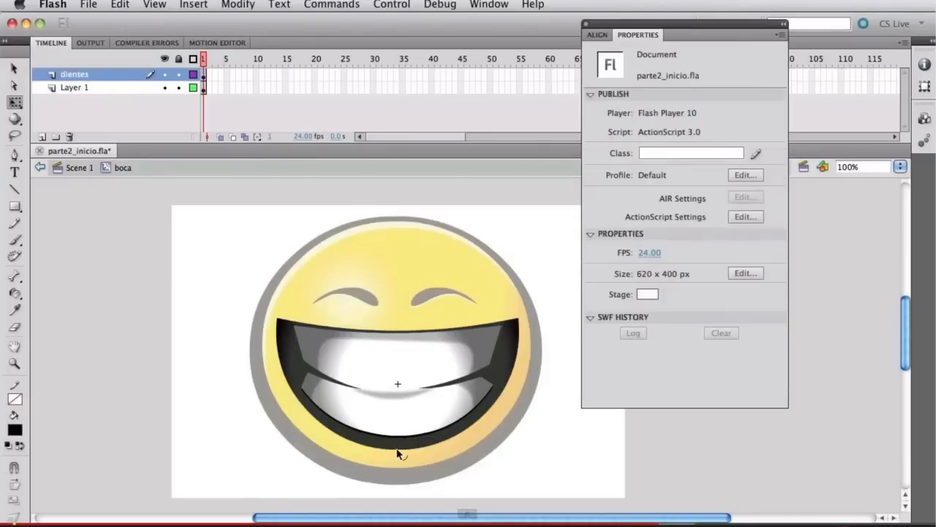
{"action": "left_click", "coordinate": [398, 449]}
{"action": "left_click", "coordinate": [463, 482]}
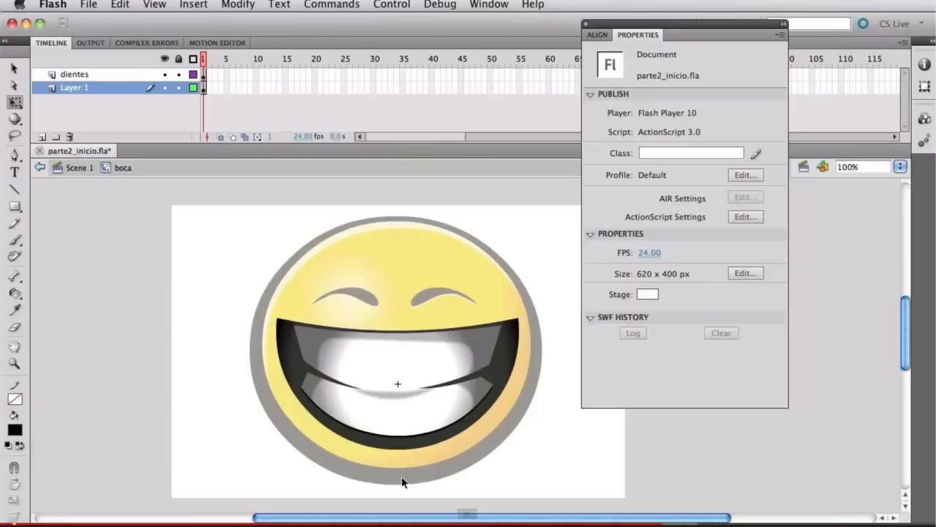
{"action": "left_click", "coordinate": [392, 451]}
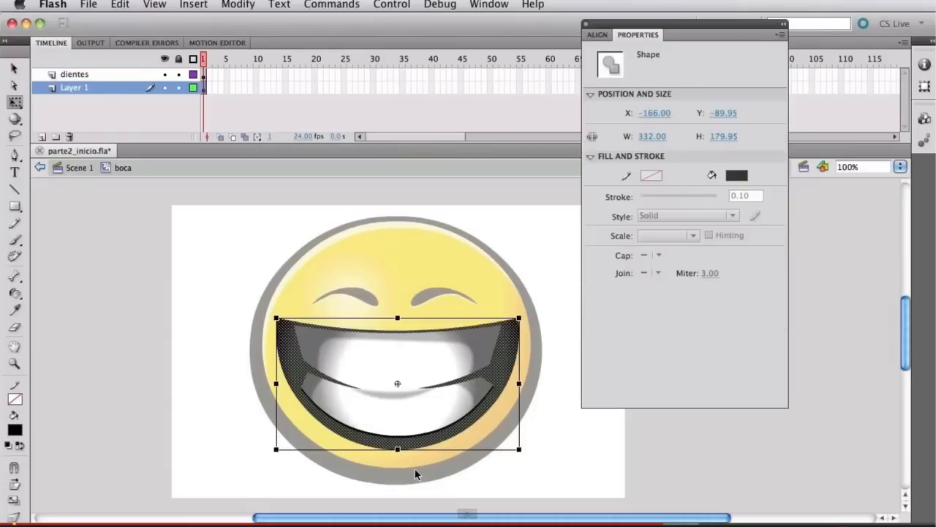
{"action": "left_click", "coordinate": [356, 336]}
{"action": "left_click", "coordinate": [249, 384]}
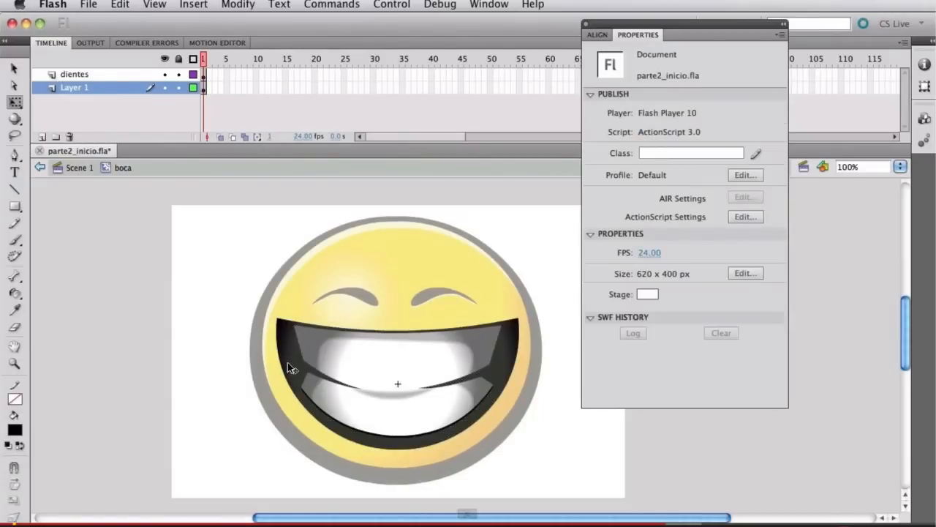
{"action": "key", "text": "v"}
{"action": "left_click", "coordinate": [289, 361]}
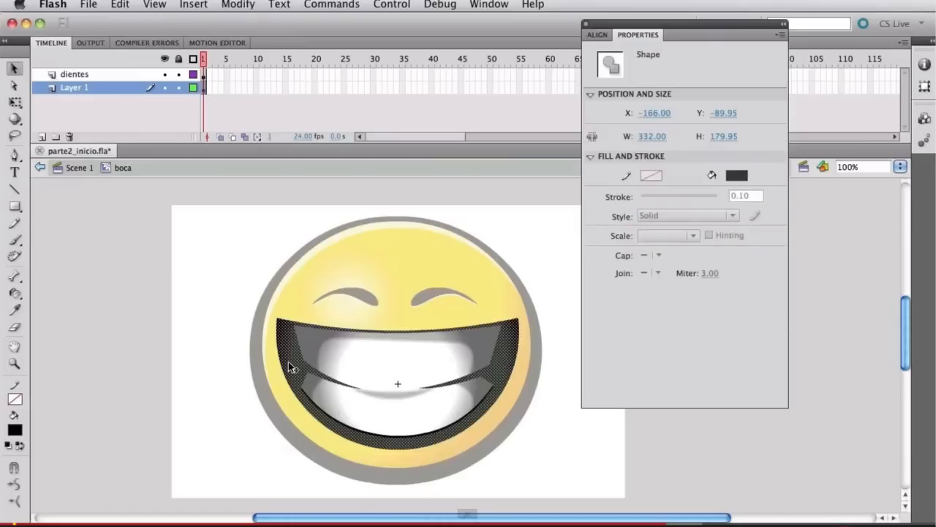
Add a new layer beneath Layer 1 and rename Layer 1 to boca_fondo
{"action": "left_click", "coordinate": [42, 137]}
{"action": "left_click_drag", "start_coordinate": [104, 86], "coordinate": [98, 104]}
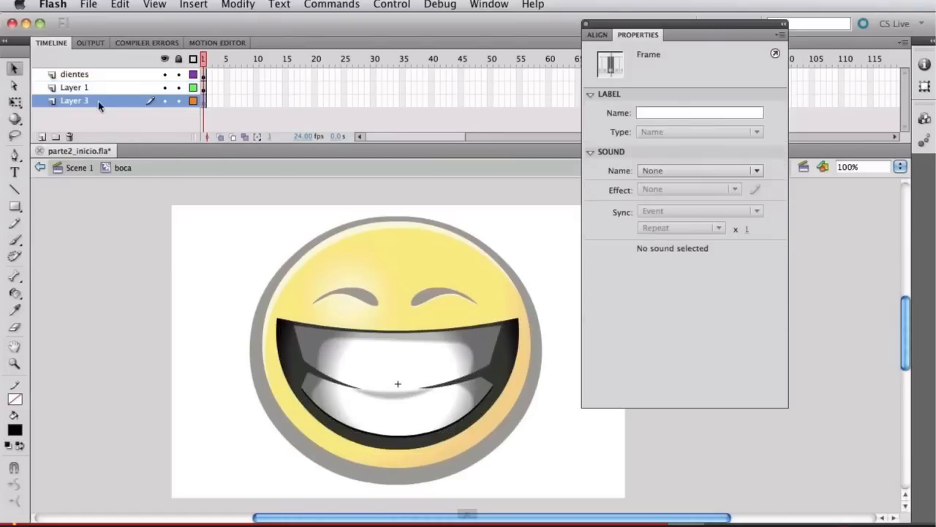
{"action": "left_click", "coordinate": [86, 90]}
{"action": "double_click", "coordinate": [85, 88]}
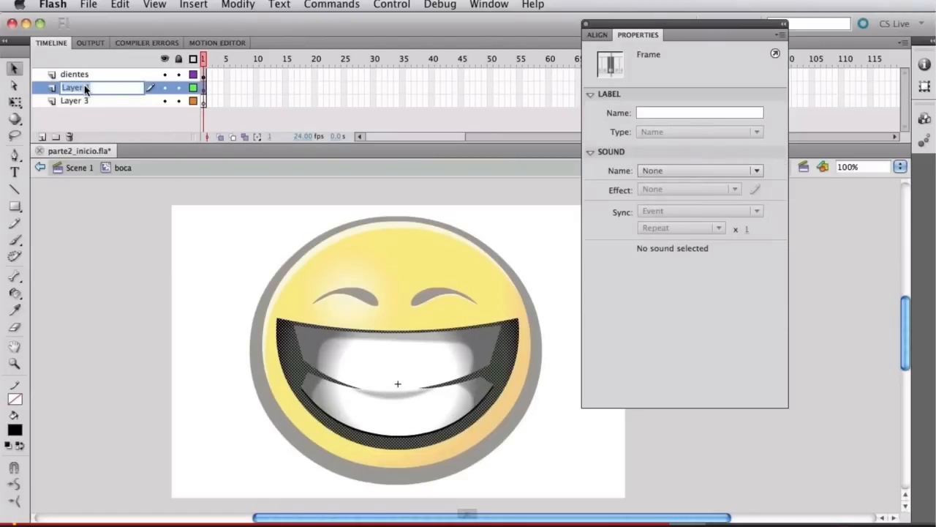
{"action": "type", "text": "boca_fondo"}
{"action": "key", "text": "Return"}
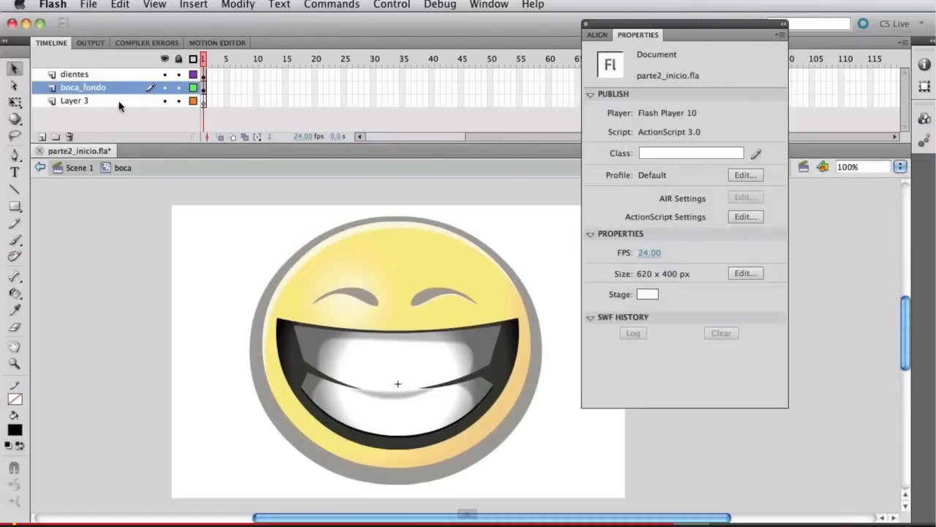
Paste the mouth shape in place on Layer 3 with the layers above locked, and shift it 2 px down
{"action": "left_click", "coordinate": [118, 101]}
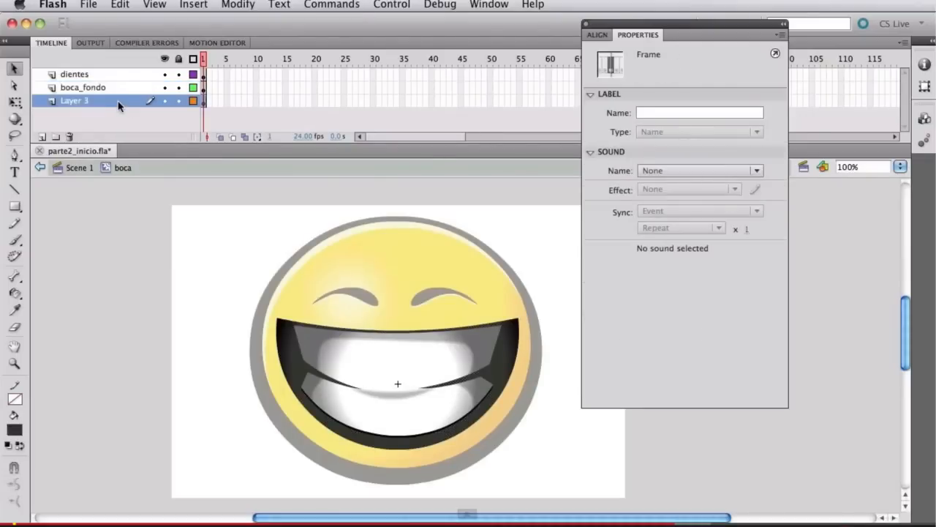
{"action": "left_click", "coordinate": [178, 87]}
{"action": "left_click", "coordinate": [177, 74]}
{"action": "left_click", "coordinate": [399, 448]}
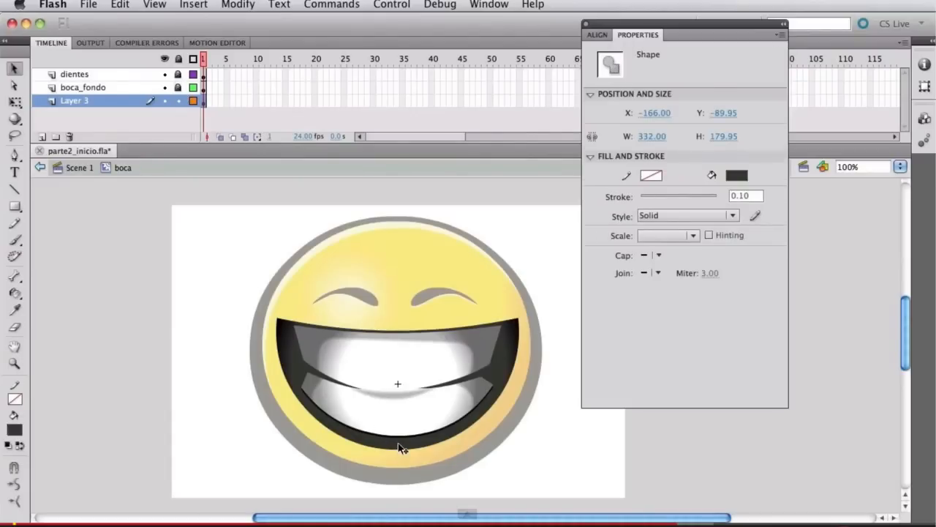
{"action": "key", "text": "Down"}
{"action": "key", "text": "Down"}
{"action": "left_click", "coordinate": [419, 468]}
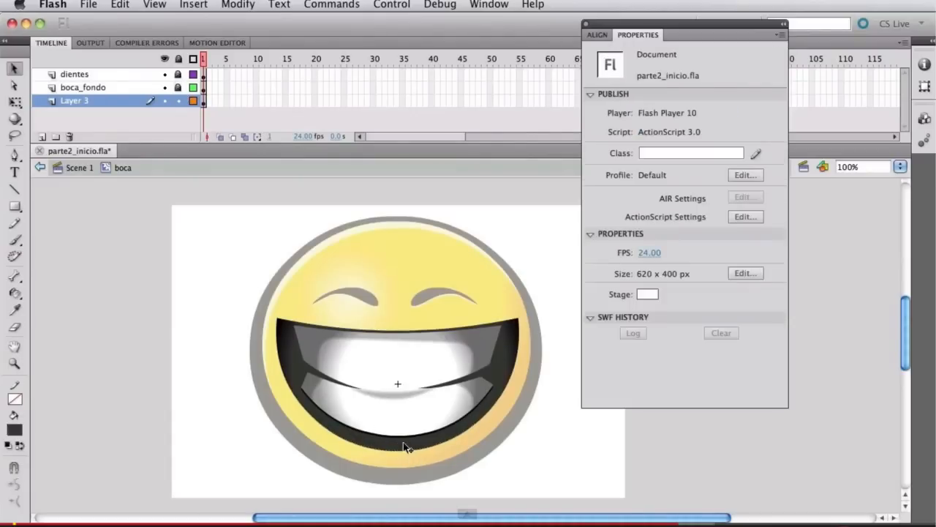
Fill the mouth copy on Layer 3 with pale yellow #F7F2B7 and shift it down to Y -86.95
{"action": "left_click", "coordinate": [406, 447]}
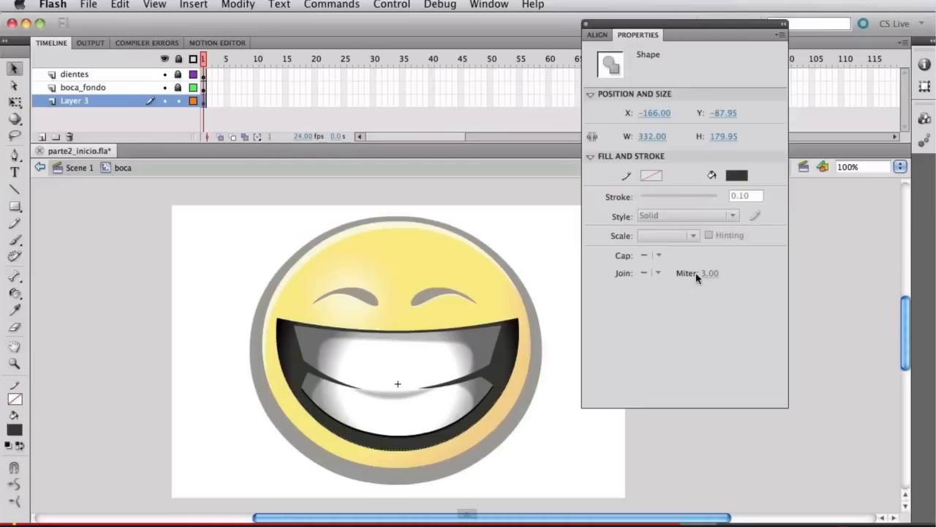
{"action": "left_click", "coordinate": [735, 176]}
{"action": "left_click", "coordinate": [746, 334]}
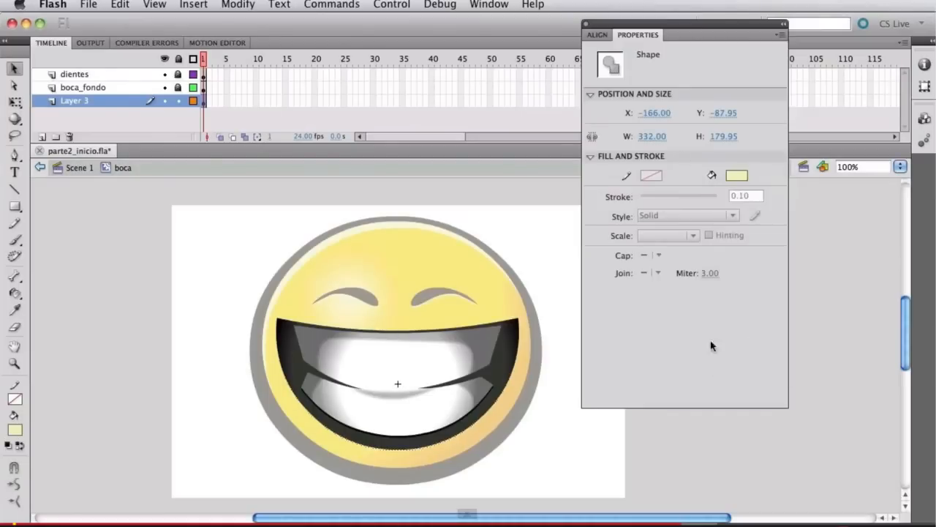
{"action": "left_click", "coordinate": [435, 432]}
{"action": "left_click", "coordinate": [372, 453]}
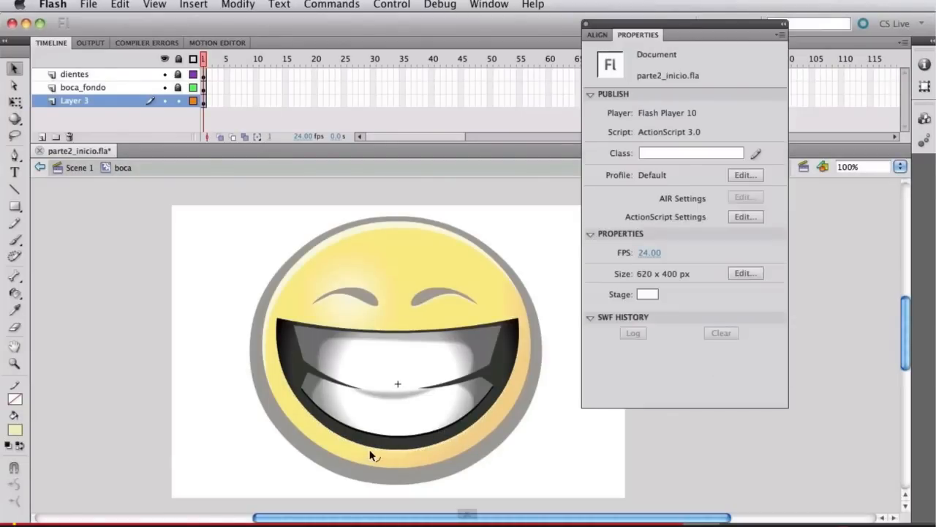
{"action": "left_click", "coordinate": [417, 451]}
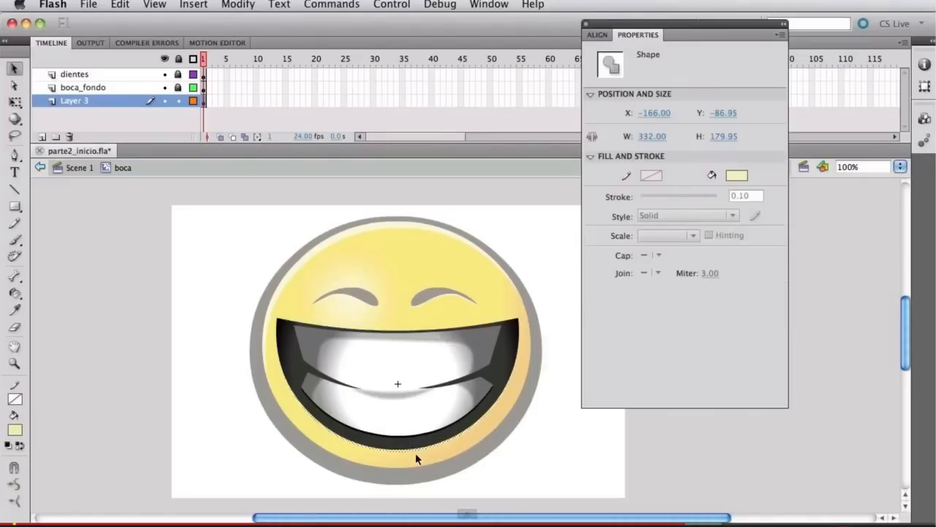
{"action": "left_click", "coordinate": [422, 468]}
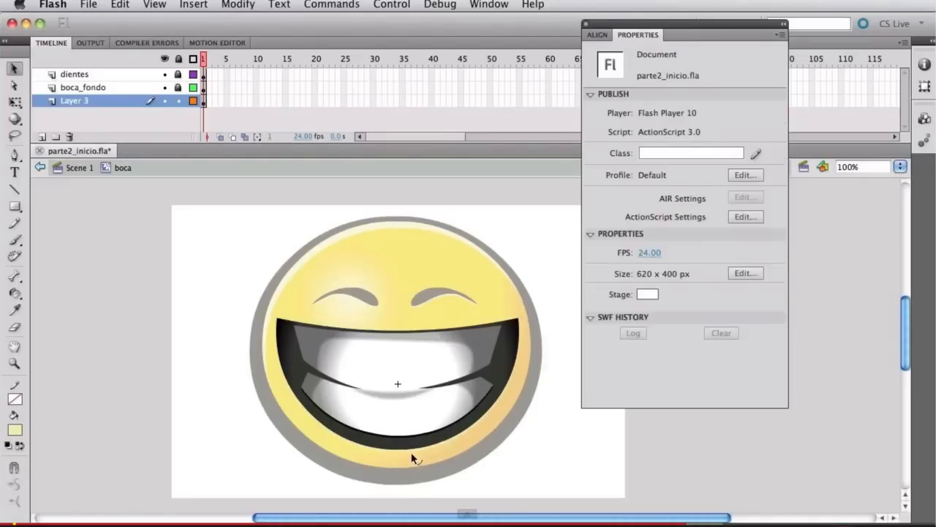
{"action": "left_click", "coordinate": [412, 455]}
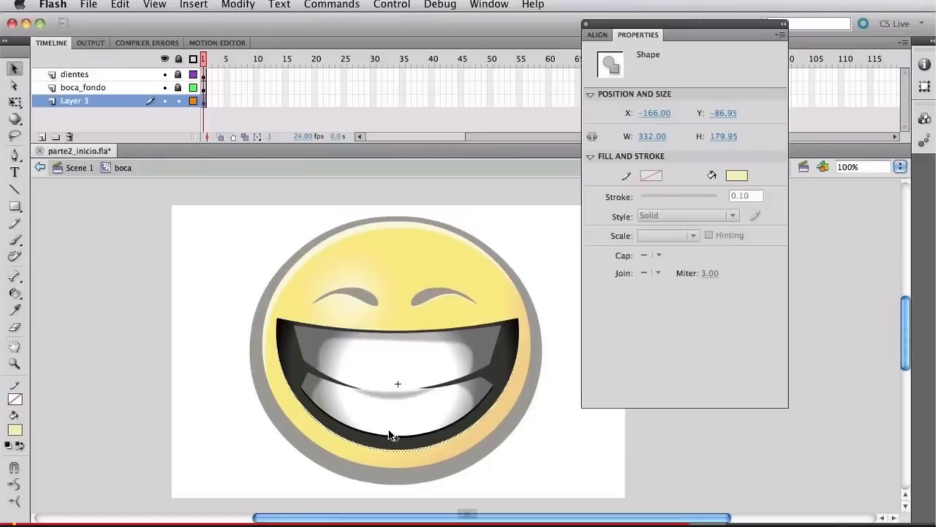
{"action": "left_click", "coordinate": [225, 216]}
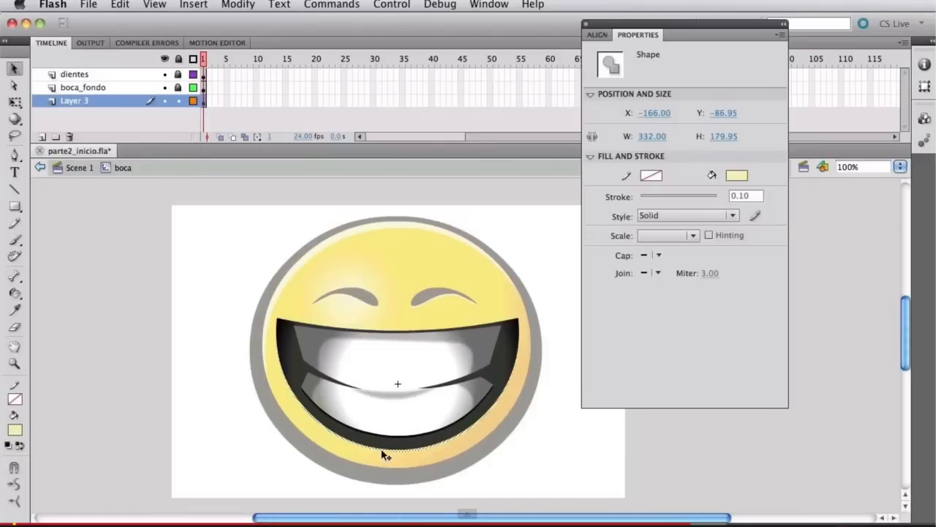
Paste the pale yellow mouth shape in place on a new layer beneath the locked Layer 3, and move it down to Y -79.95
{"action": "left_click", "coordinate": [41, 137]}
{"action": "left_click_drag", "start_coordinate": [78, 99], "coordinate": [83, 119]}
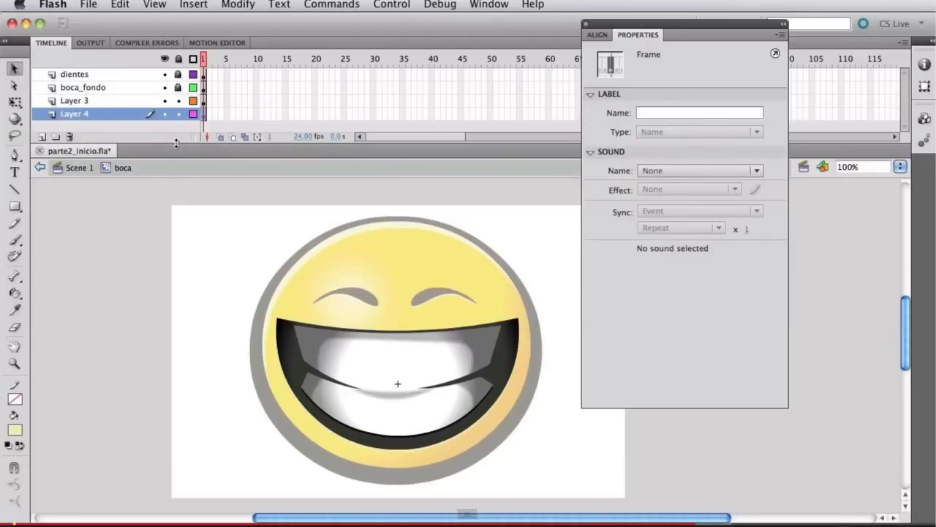
{"action": "left_click", "coordinate": [370, 443]}
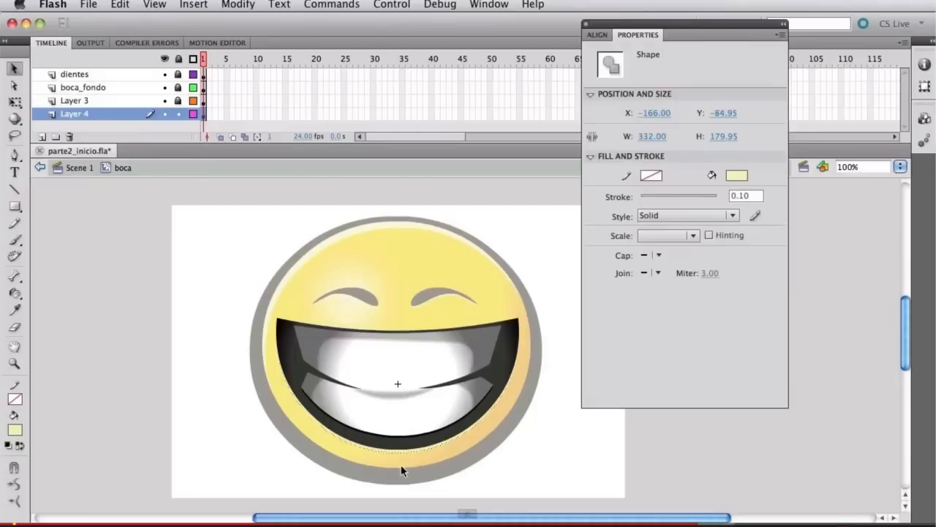
{"action": "key", "text": "Down"}
{"action": "key", "text": "Down"}
{"action": "key", "text": "Down"}
Fill the Layer 4 mouth copy with the white-to-black linear gradient and lay out its color settings beside the drawing
{"action": "left_click", "coordinate": [736, 177]}
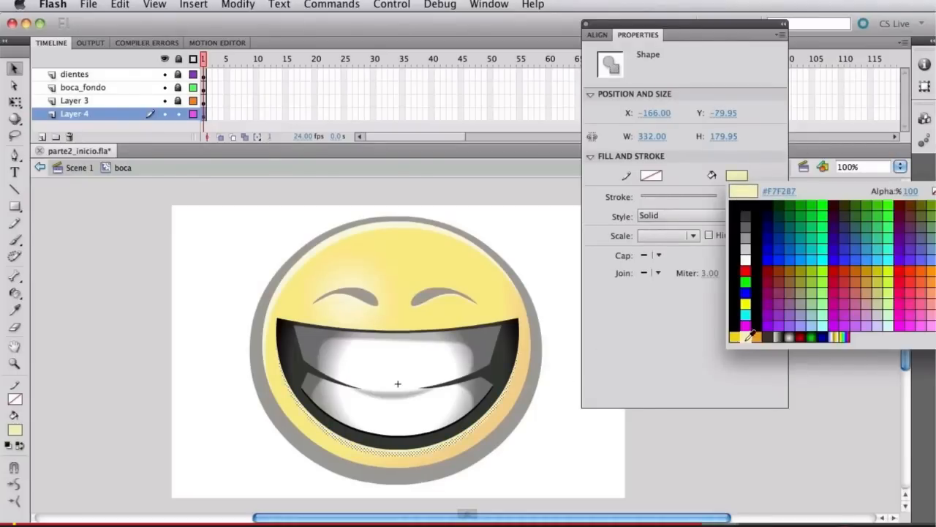
{"action": "left_click", "coordinate": [779, 335]}
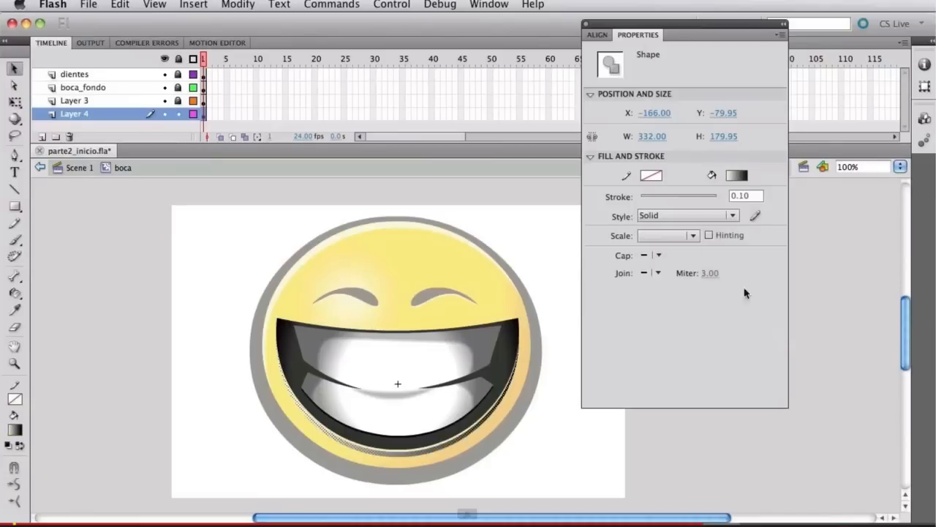
{"action": "left_click_drag", "start_coordinate": [935, 163], "coordinate": [591, 174]}
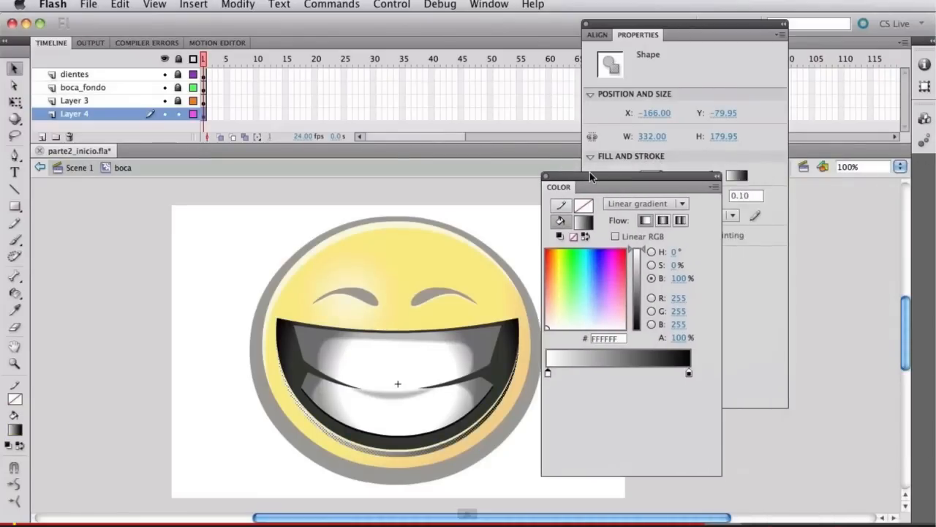
{"action": "left_click", "coordinate": [646, 26]}
{"action": "left_click_drag", "start_coordinate": [646, 26], "coordinate": [935, 70]}
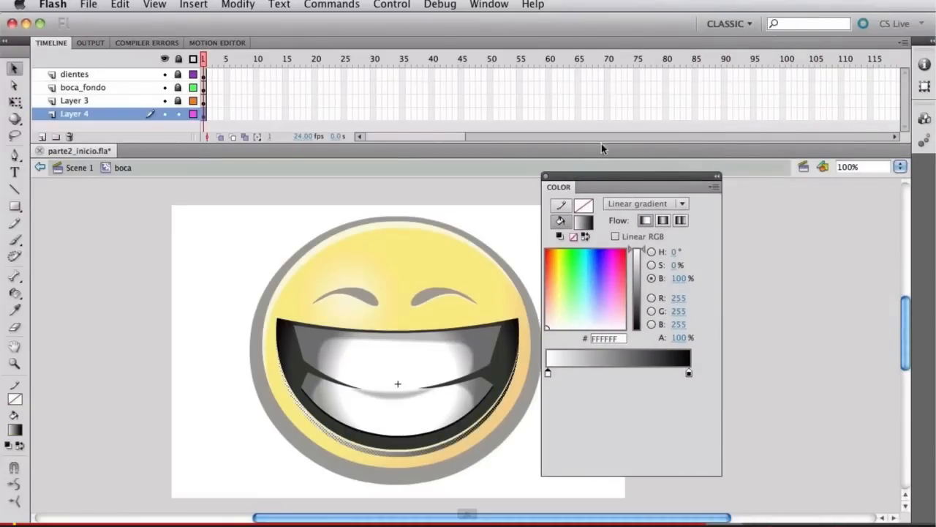
{"action": "left_click_drag", "start_coordinate": [583, 174], "coordinate": [642, 165]}
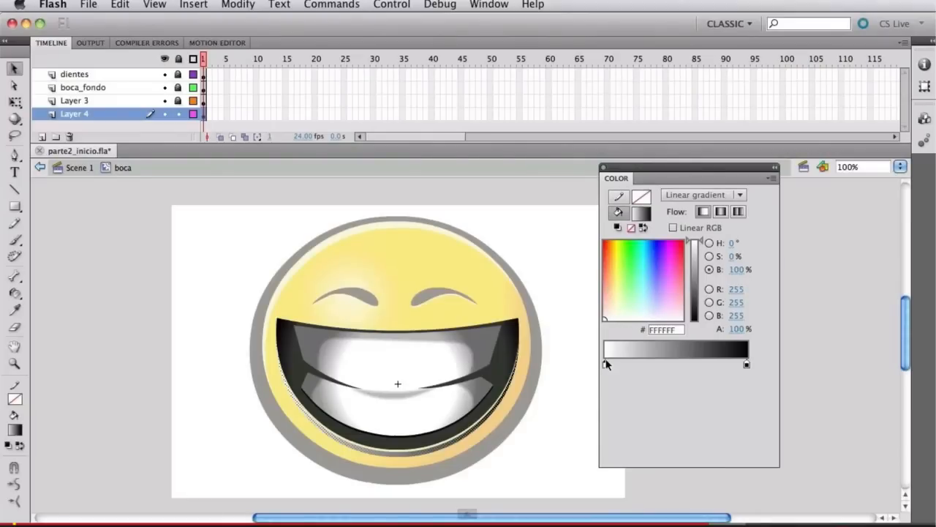
Add a middle stop to the Layer 4 mouth copy's linear gradient and color it orange #F39F19
{"action": "left_click", "coordinate": [671, 364]}
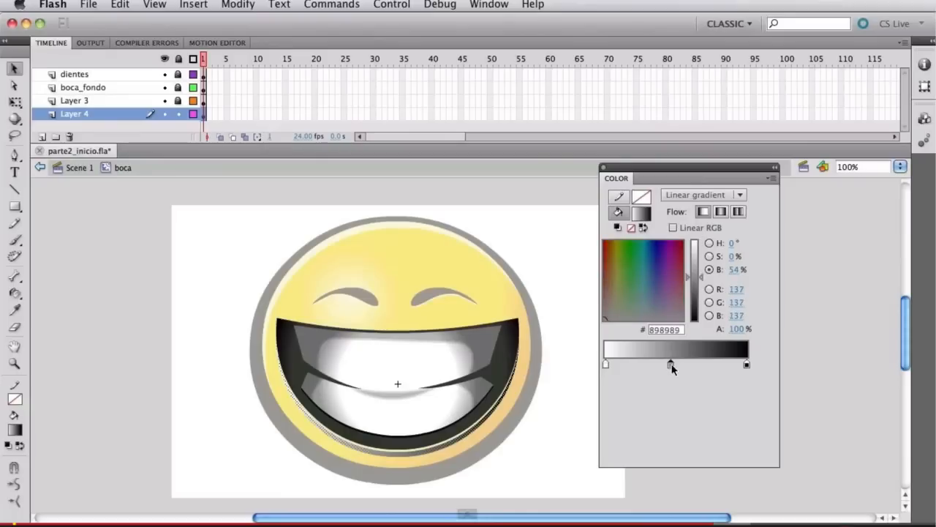
{"action": "left_click", "coordinate": [671, 365]}
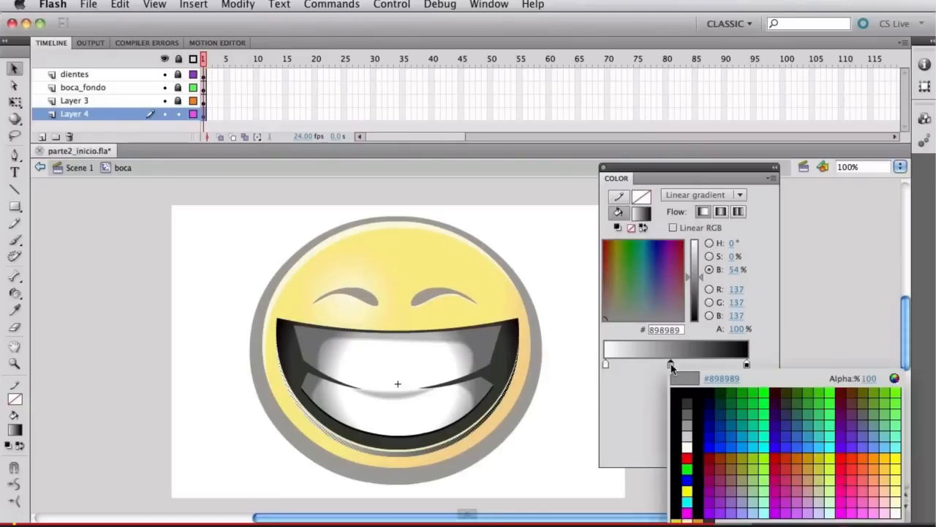
{"action": "left_click", "coordinate": [704, 516]}
{"action": "left_click_drag", "start_coordinate": [671, 173], "coordinate": [668, 92]}
{"action": "left_click", "coordinate": [669, 283]}
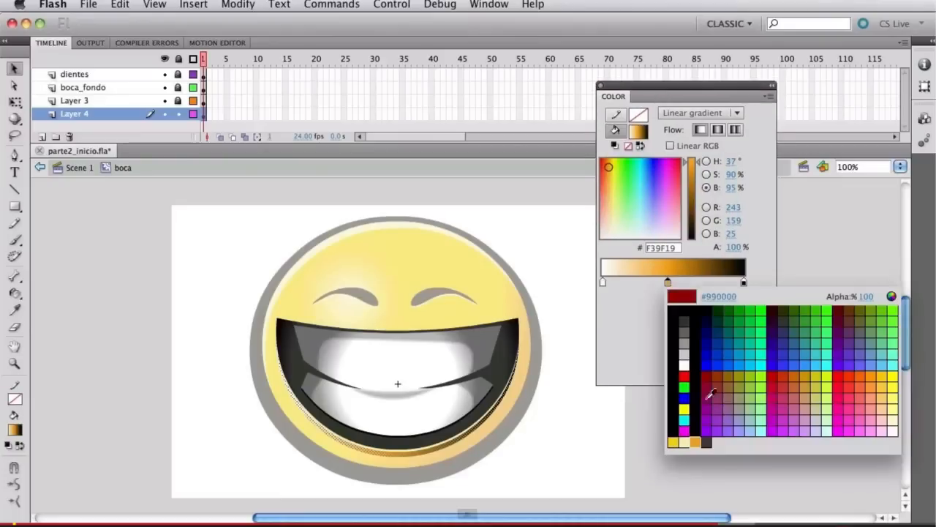
{"action": "left_click", "coordinate": [702, 436]}
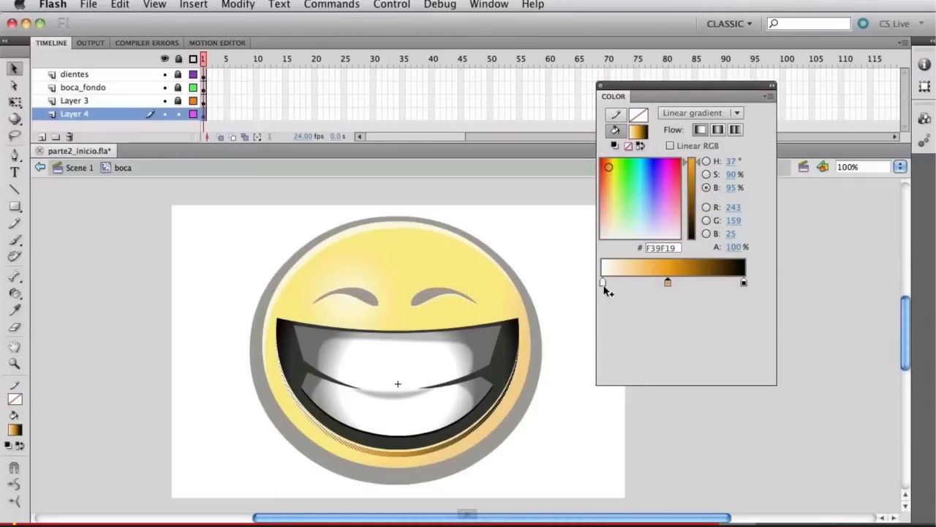
Recolor both end stops of the mouth copy's gradient with the same orange #F39F19
{"action": "left_click", "coordinate": [603, 282]}
{"action": "left_click", "coordinate": [640, 438]}
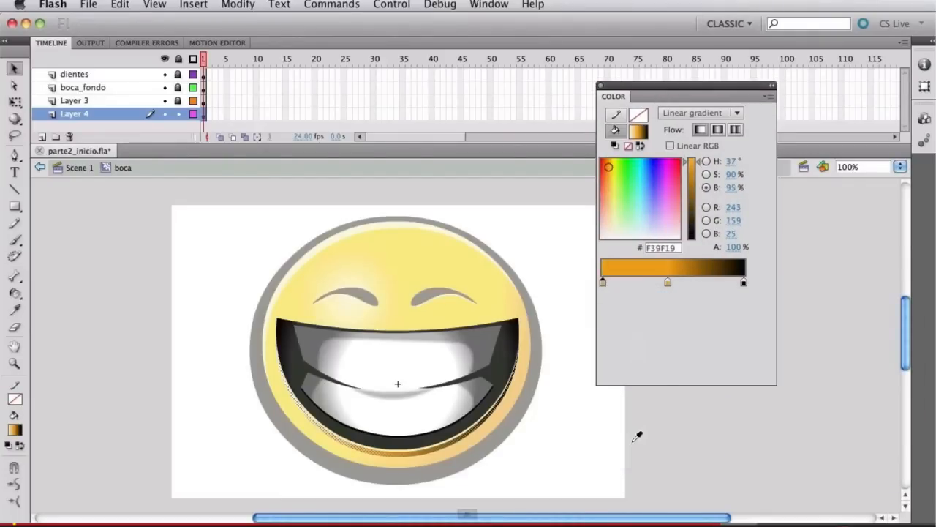
{"action": "left_click", "coordinate": [744, 283]}
{"action": "left_click", "coordinate": [743, 283]}
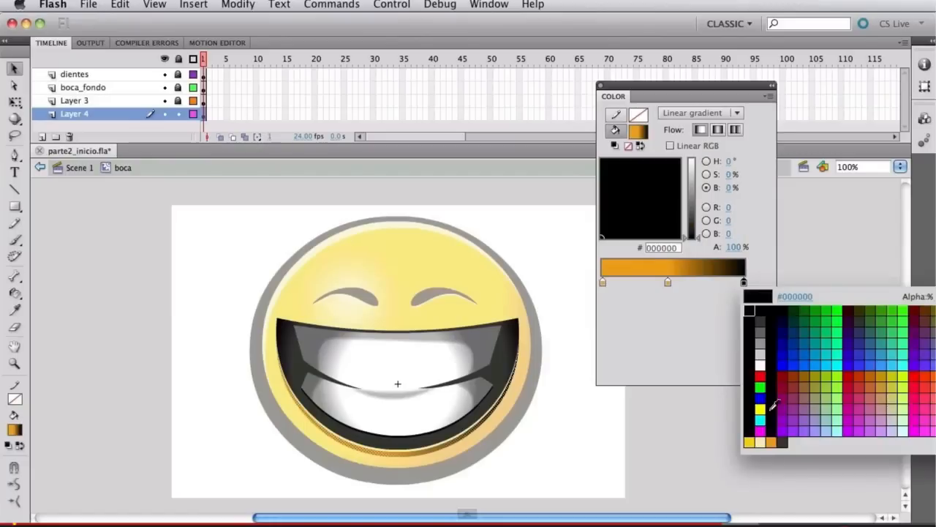
{"action": "left_click", "coordinate": [765, 439]}
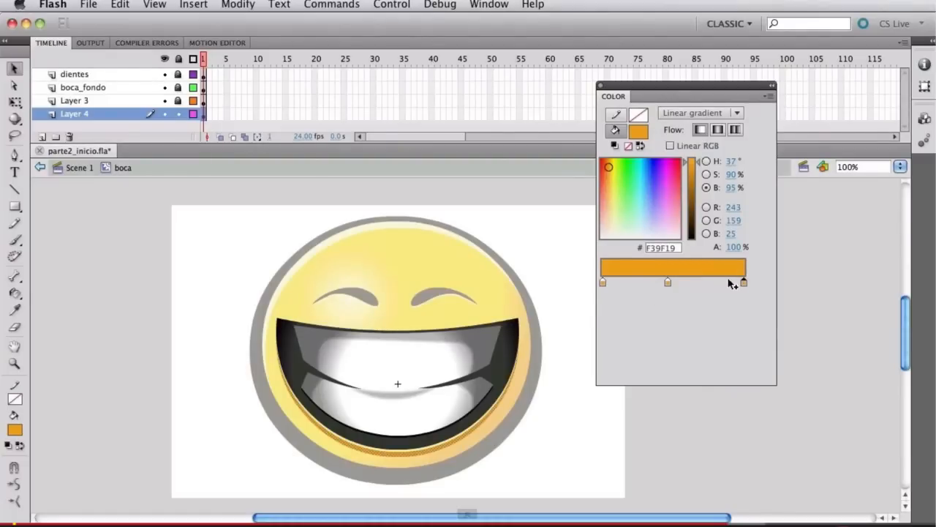
Set the alpha of both orange end stops to 0% so the mouth copy's gradient fades out at each side
{"action": "left_click", "coordinate": [733, 246]}
{"action": "type", "text": "0"}
{"action": "key", "text": "Return"}
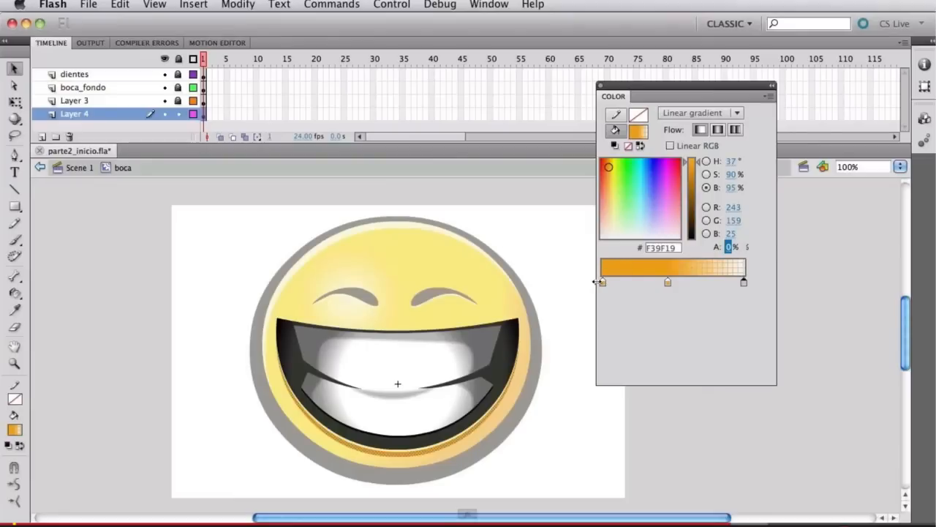
{"action": "left_click", "coordinate": [604, 284]}
{"action": "type", "text": "0"}
{"action": "left_click", "coordinate": [477, 214]}
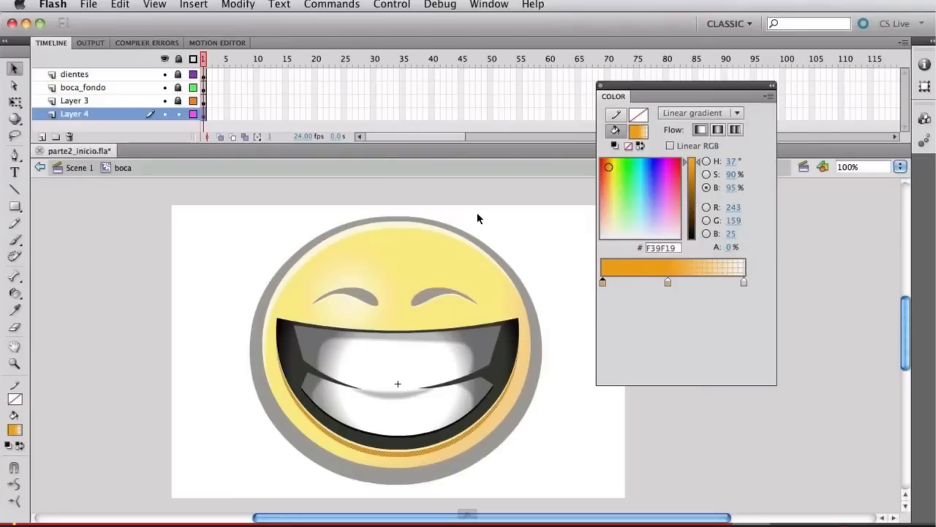
{"action": "left_click", "coordinate": [405, 455]}
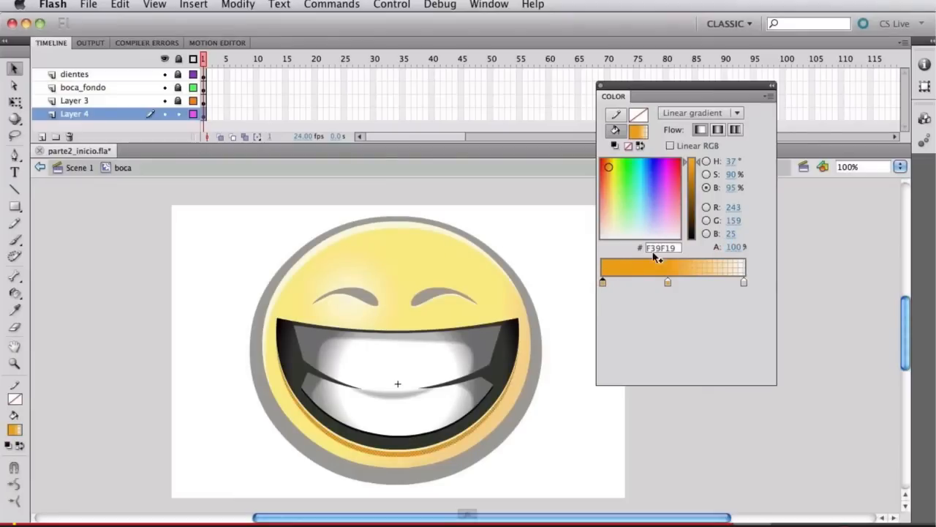
{"action": "double_click", "coordinate": [603, 284]}
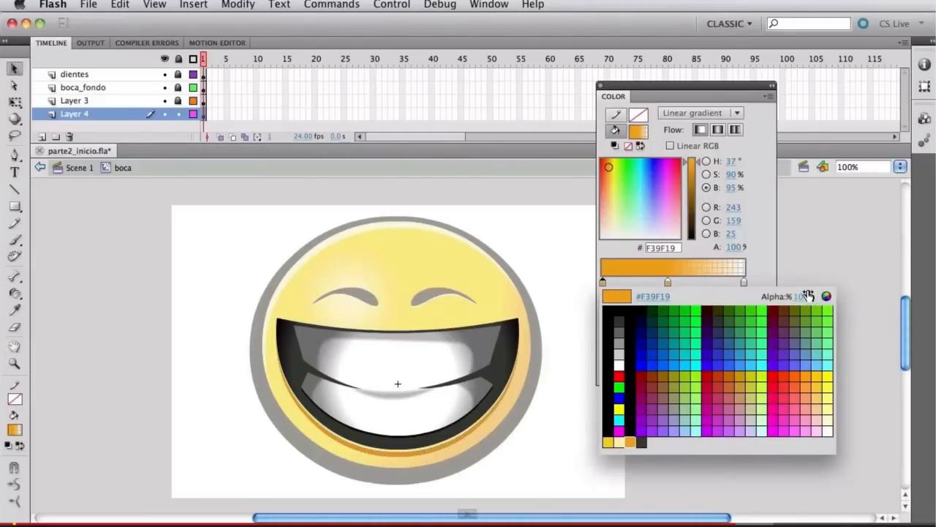
{"action": "left_click_drag", "start_coordinate": [802, 298], "coordinate": [704, 302]}
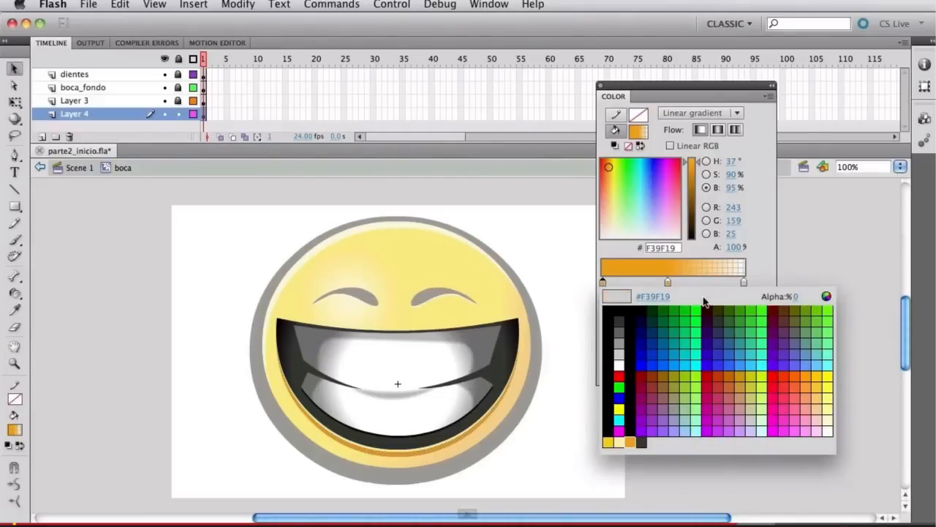
{"action": "left_click", "coordinate": [544, 261]}
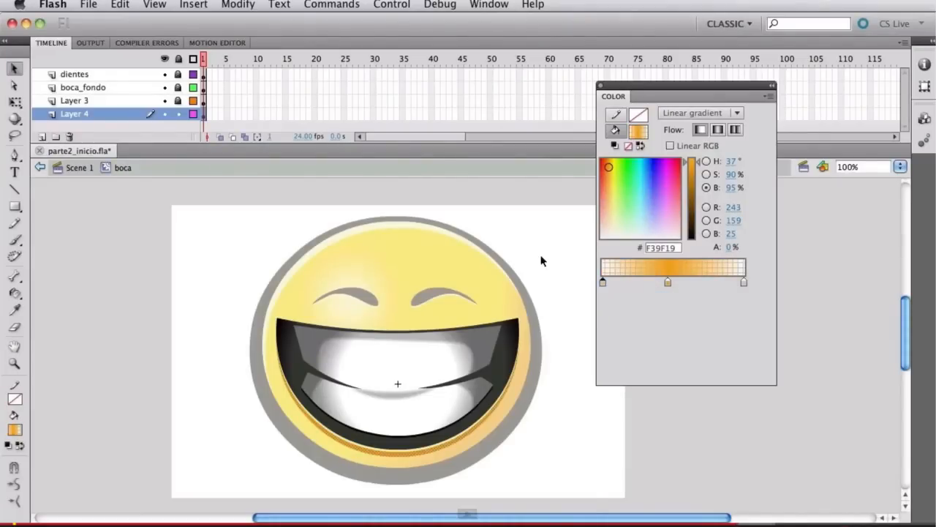
{"action": "left_click", "coordinate": [577, 400]}
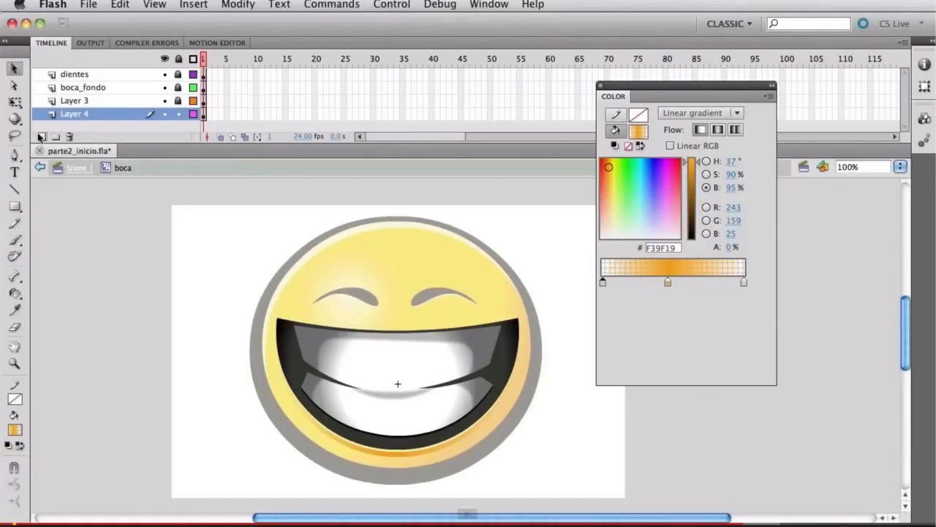
Narrow the orange gradient on the Layer 4 mouth copy with the Gradient Transform tool, keeping it centered
{"action": "left_click", "coordinate": [20, 107]}
{"action": "left_click", "coordinate": [103, 119]}
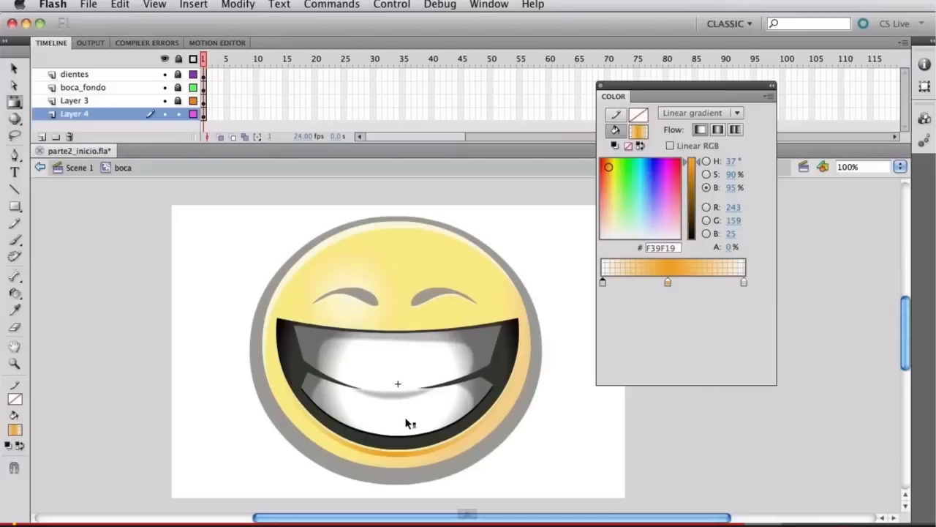
{"action": "left_click", "coordinate": [402, 462]}
{"action": "left_click", "coordinate": [503, 400]}
{"action": "left_click", "coordinate": [439, 452]}
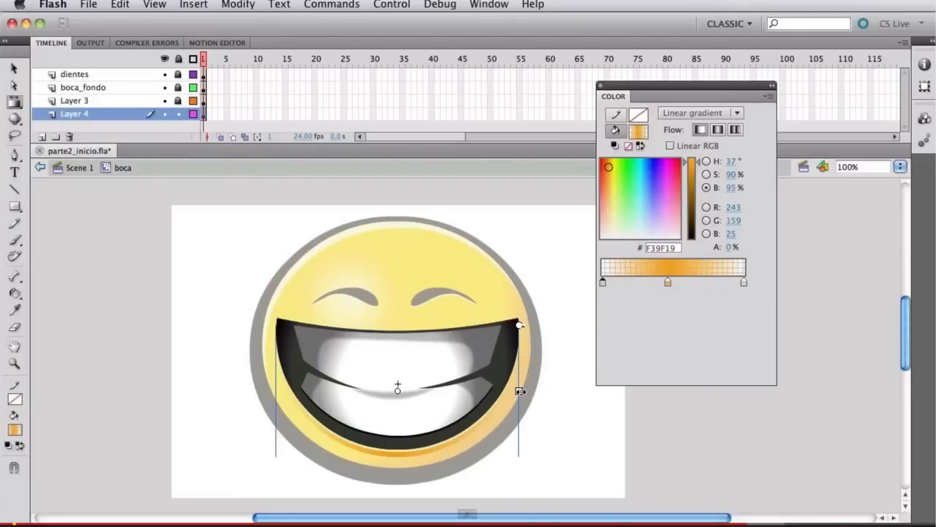
{"action": "left_click_drag", "start_coordinate": [520, 391], "coordinate": [488, 391]}
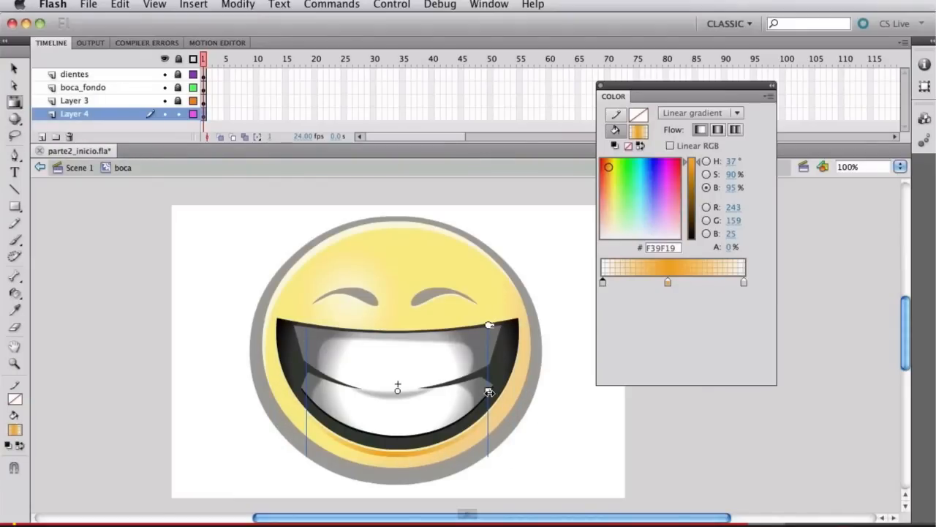
Stretch the bottom edge of the Layer 4 mouth copy slightly downward and return to the main scene
{"action": "key", "text": "q"}
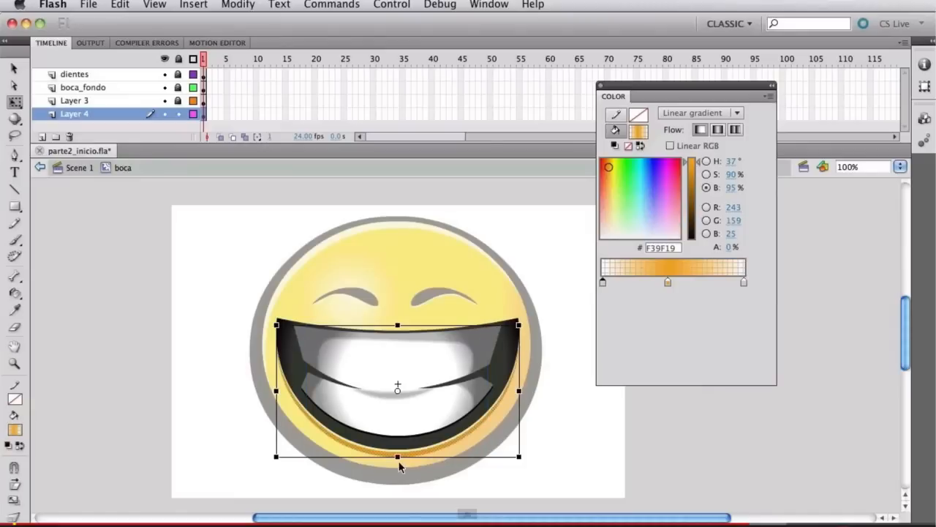
{"action": "left_click_drag", "start_coordinate": [398, 466], "coordinate": [398, 462]}
{"action": "left_click", "coordinate": [553, 476]}
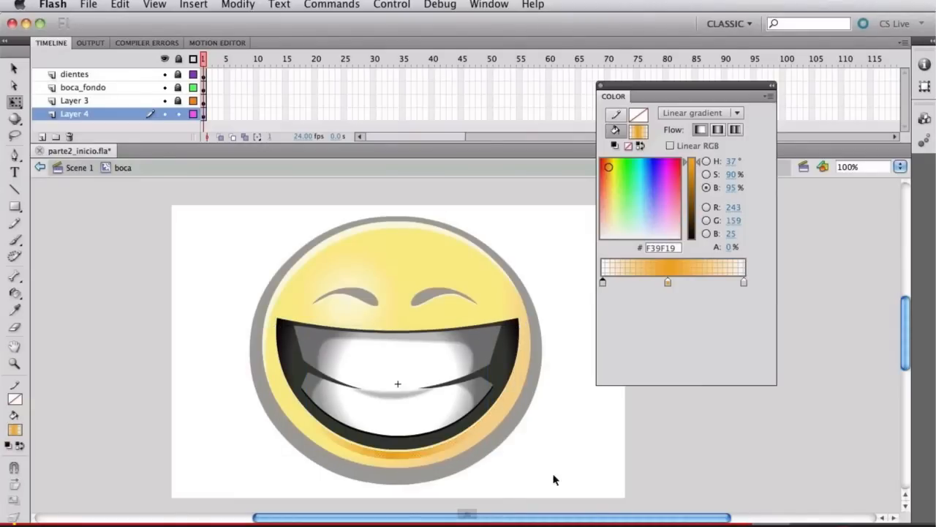
{"action": "double_click", "coordinate": [613, 444]}
{"action": "left_click", "coordinate": [548, 472]}
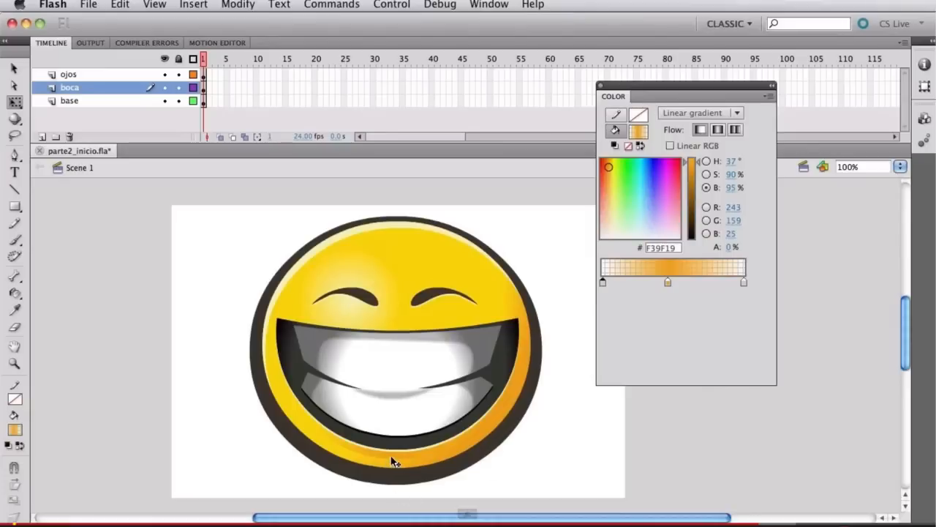
In the base symbol, shift the yellow face's radial gradient right and slightly down, shrink it a little, and return to the main scene
{"action": "left_click", "coordinate": [372, 462]}
{"action": "double_click", "coordinate": [371, 461]}
{"action": "left_click", "coordinate": [358, 438]}
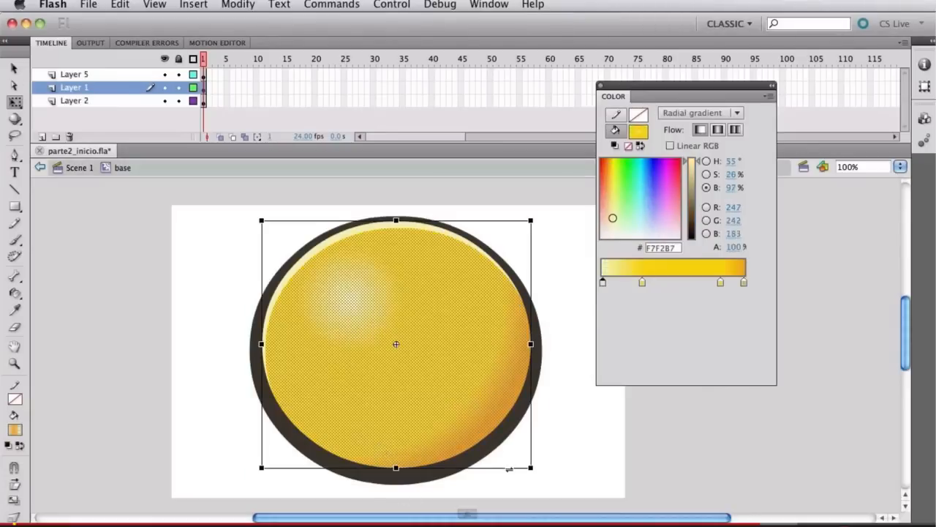
{"action": "left_click", "coordinate": [548, 434]}
{"action": "key", "text": "f"}
{"action": "left_click", "coordinate": [464, 395]}
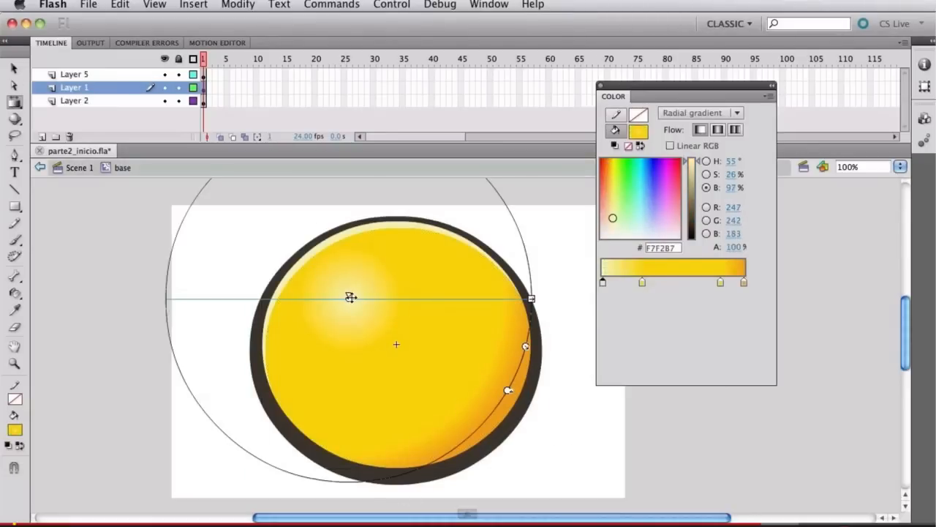
{"action": "left_click_drag", "start_coordinate": [351, 297], "coordinate": [364, 296]}
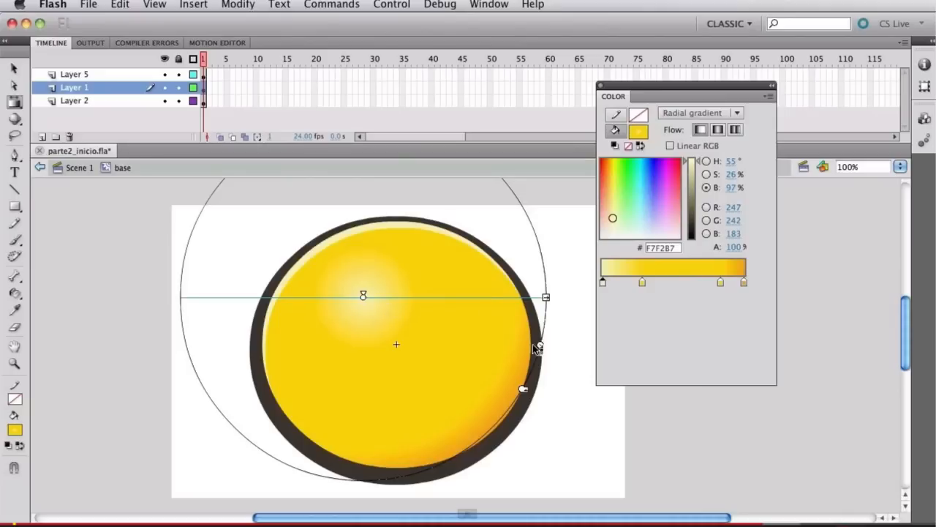
{"action": "left_click_drag", "start_coordinate": [539, 344], "coordinate": [535, 343]}
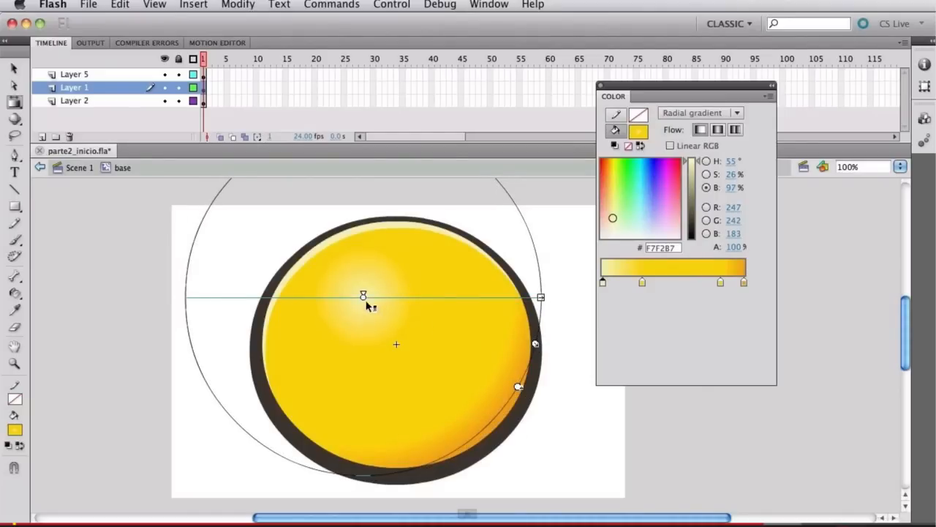
{"action": "left_click_drag", "start_coordinate": [363, 296], "coordinate": [361, 306]}
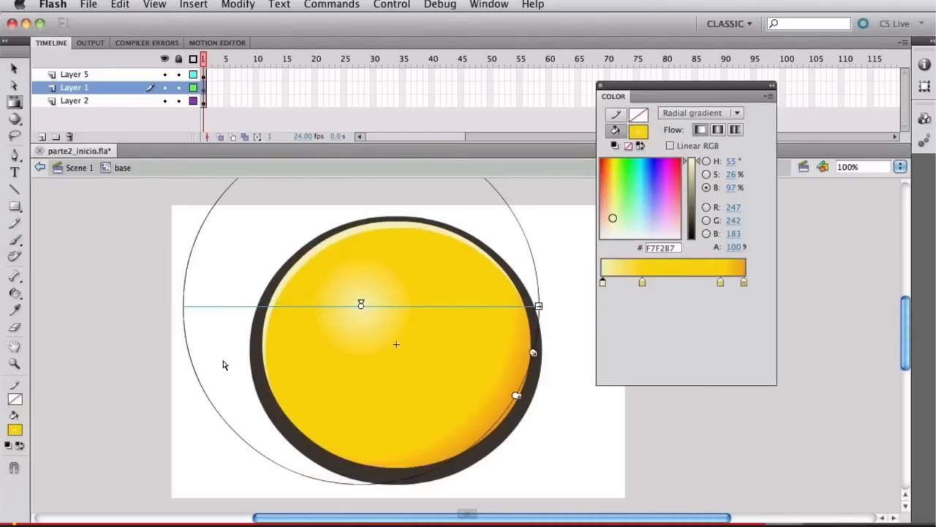
{"action": "key", "text": "q"}
{"action": "double_click", "coordinate": [181, 392]}
{"action": "left_click", "coordinate": [171, 370]}
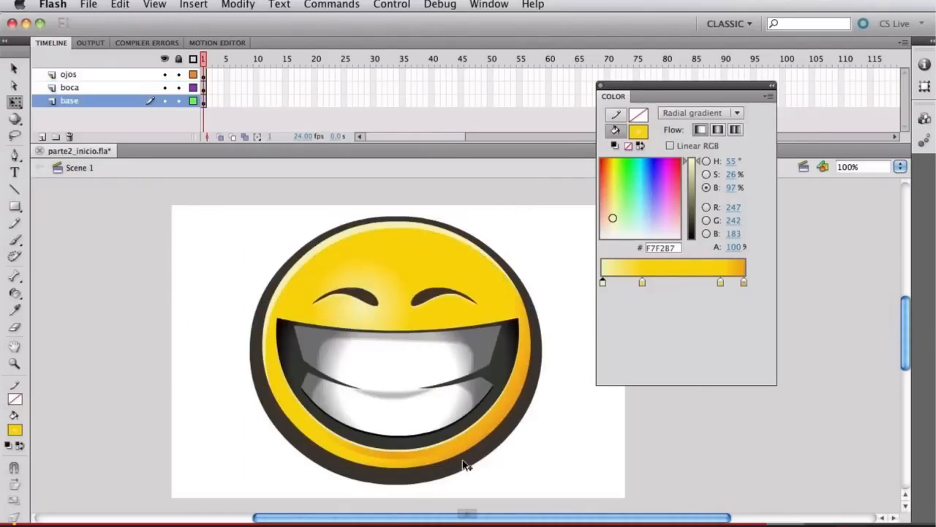
Widen the orange gradient on the mouth symbol's Layer 4 shape slightly and return to the main scene
{"action": "double_click", "coordinate": [407, 454]}
{"action": "left_click", "coordinate": [403, 456]}
{"action": "left_click", "coordinate": [552, 477]}
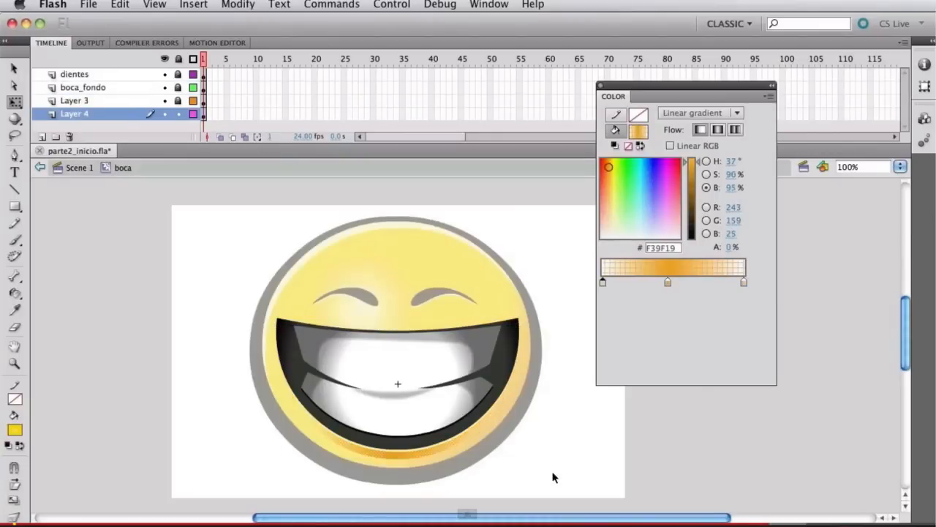
{"action": "key", "text": "f"}
{"action": "left_click", "coordinate": [414, 457]}
{"action": "left_click_drag", "start_coordinate": [489, 393], "coordinate": [501, 392]}
{"action": "key", "text": "q"}
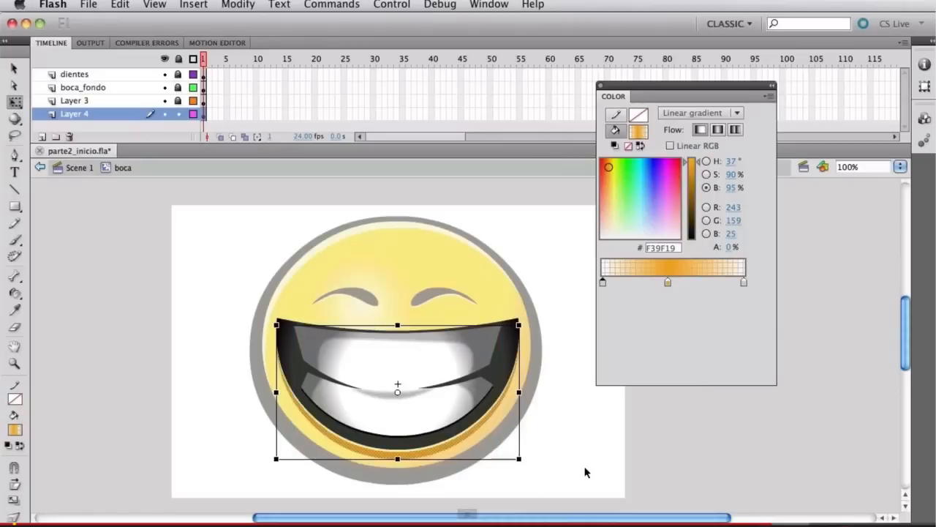
{"action": "double_click", "coordinate": [586, 469]}
{"action": "left_click", "coordinate": [610, 436]}
{"action": "left_click_drag", "start_coordinate": [610, 404], "coordinate": [613, 420]}
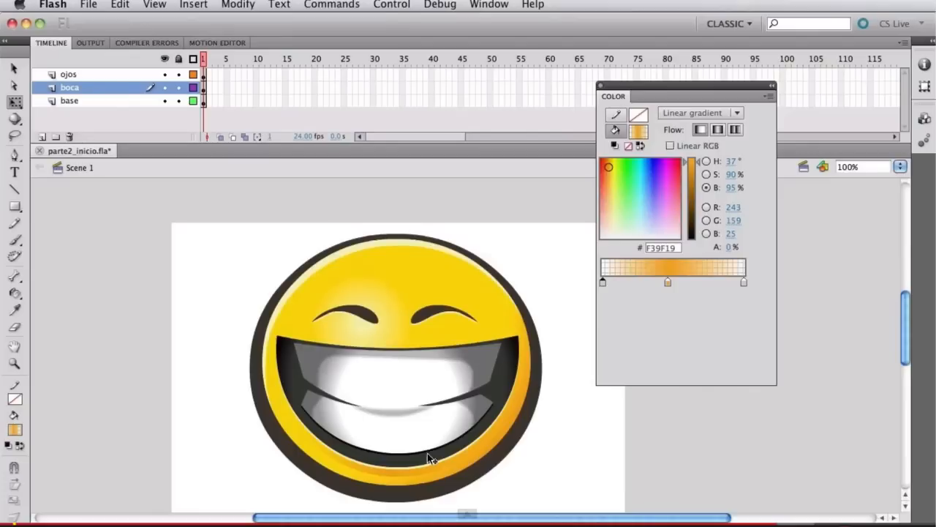
Reopen the mouth symbol, unlock Layer 3 and boca_fondo, and select the dark mouth background shape
{"action": "left_click", "coordinate": [368, 460]}
{"action": "double_click", "coordinate": [369, 461]}
{"action": "left_click", "coordinate": [369, 463]}
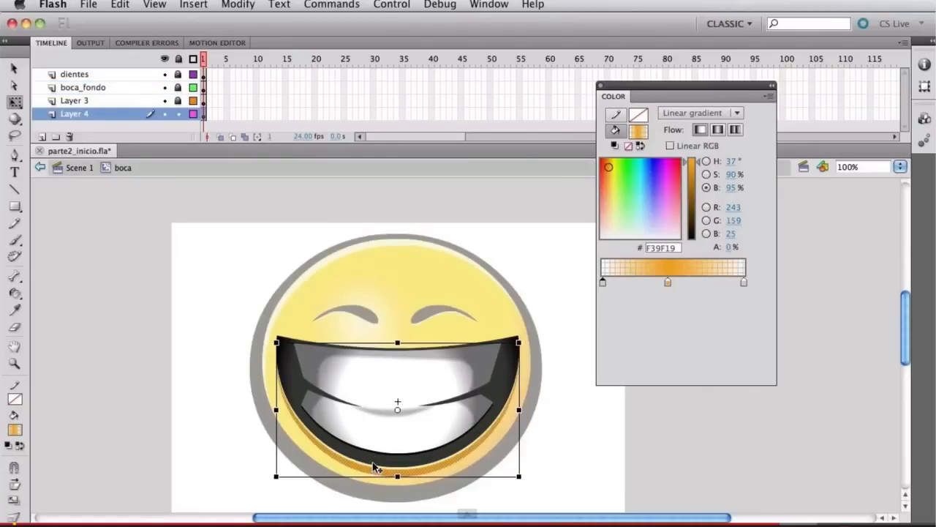
{"action": "left_click", "coordinate": [183, 434]}
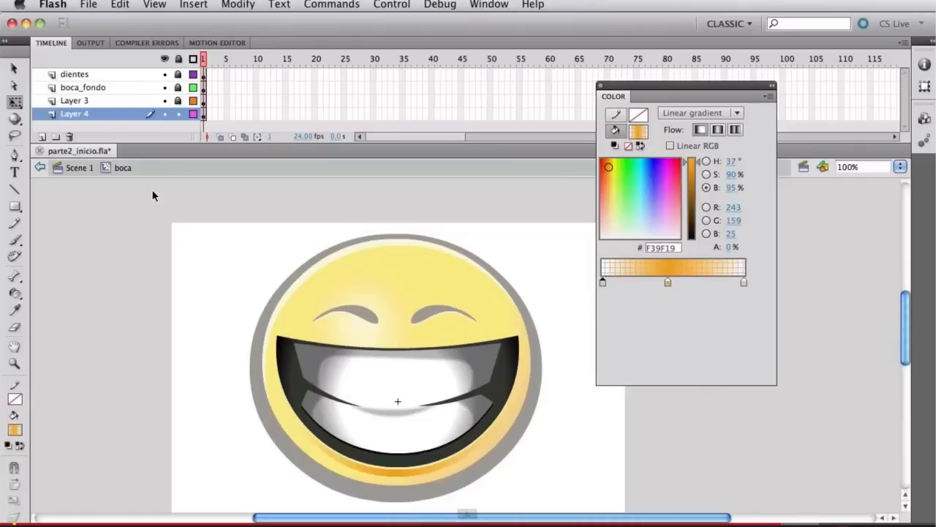
{"action": "left_click", "coordinate": [285, 377]}
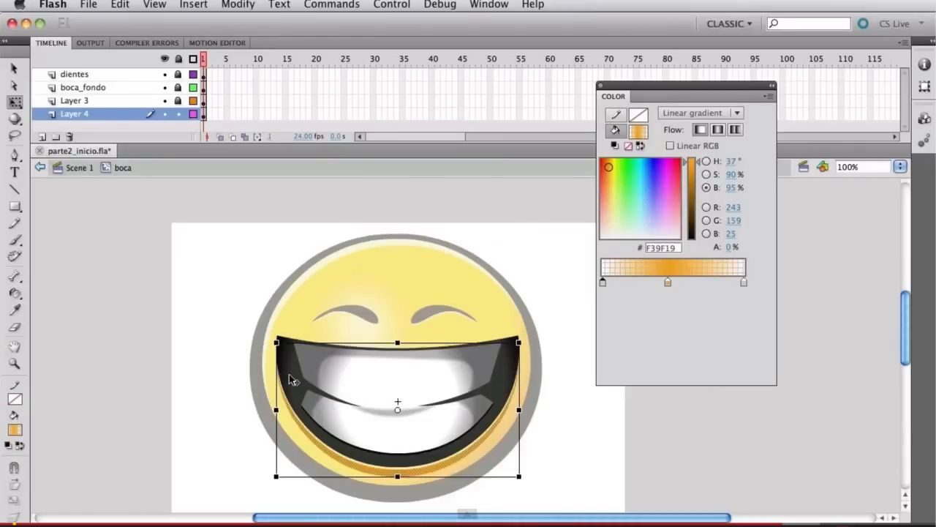
{"action": "left_click", "coordinate": [208, 352]}
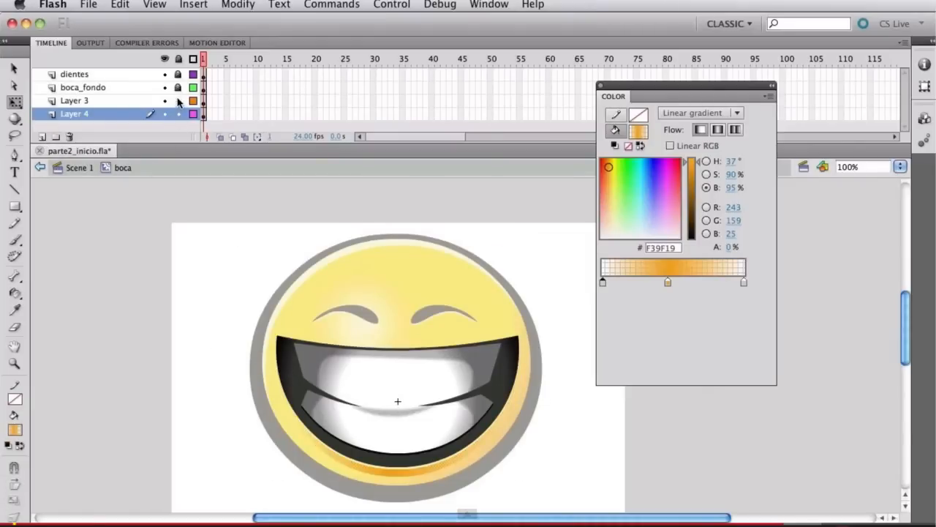
{"action": "left_click", "coordinate": [178, 88]}
{"action": "left_click", "coordinate": [286, 363]}
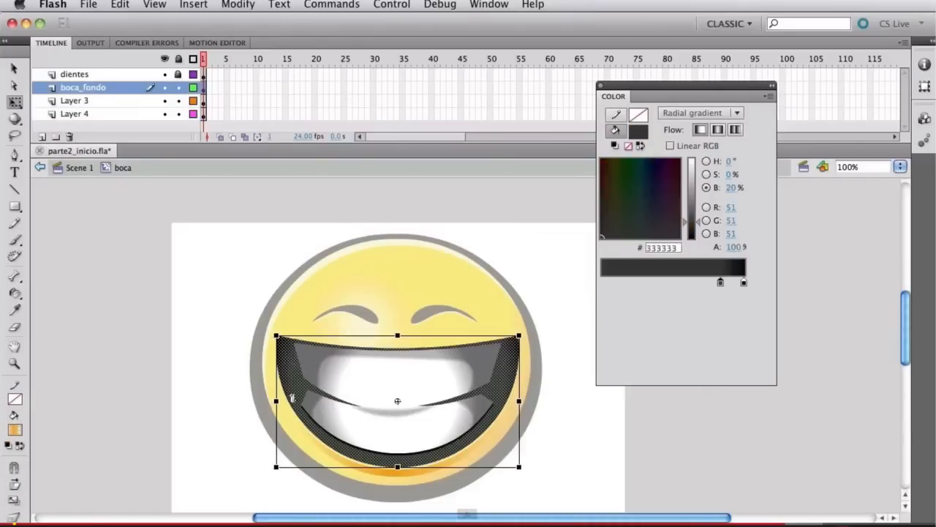
Lock boca_fondo, Layer 3 and Layer 4, and add a new layer directly above boca_fondo
{"action": "left_click", "coordinate": [178, 87]}
{"action": "left_click_drag", "start_coordinate": [179, 95], "coordinate": [179, 114]}
{"action": "left_click", "coordinate": [41, 137]}
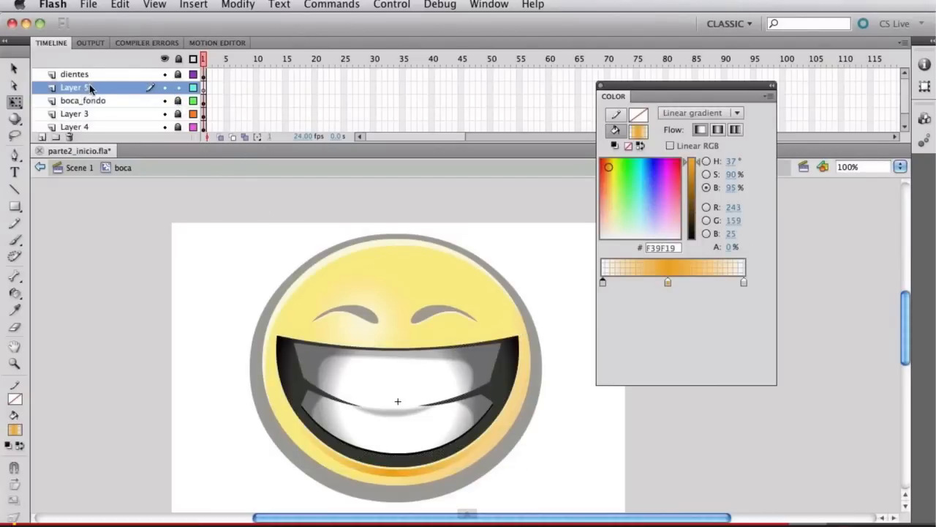
Move Layer 5 below Layer 4, paste the copied mouth background shape in place, and nudge it up slightly
{"action": "left_click_drag", "start_coordinate": [89, 84], "coordinate": [98, 136]}
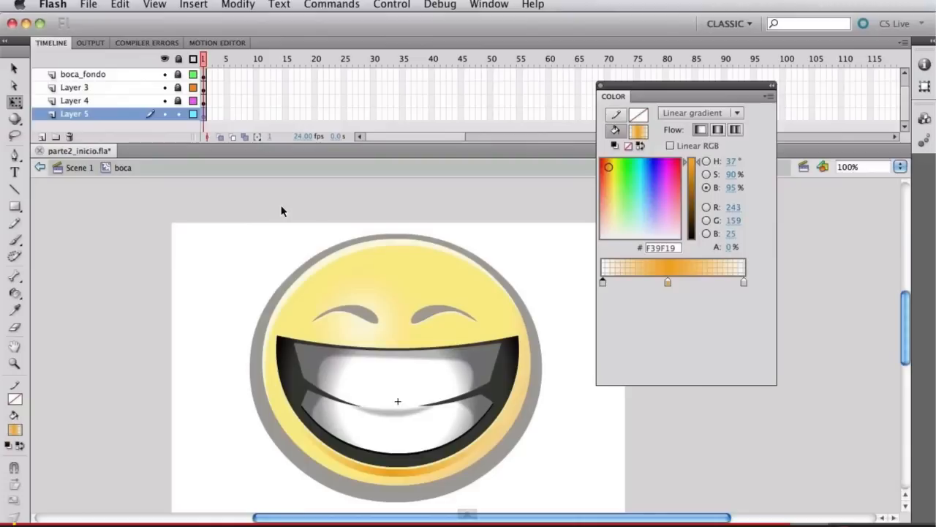
{"action": "key", "text": "super+shift+v"}
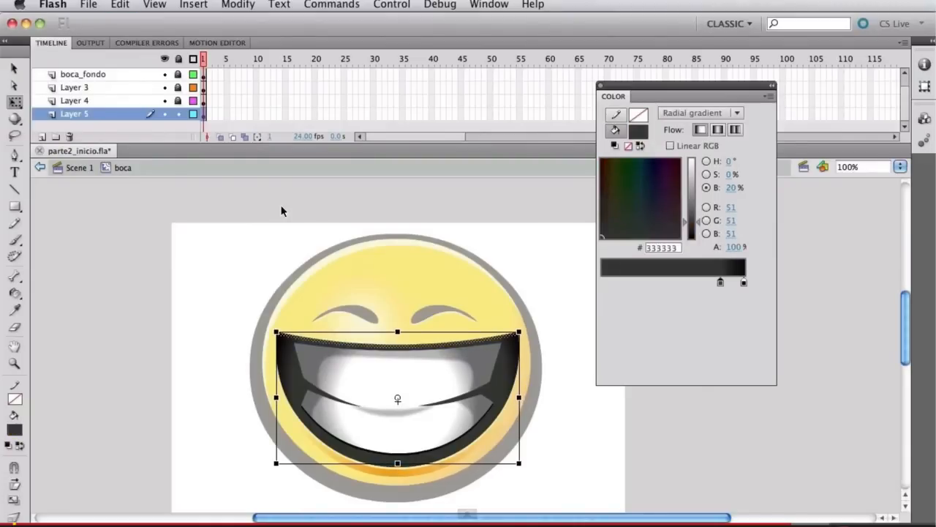
{"action": "left_click", "coordinate": [247, 257]}
{"action": "left_click", "coordinate": [301, 336]}
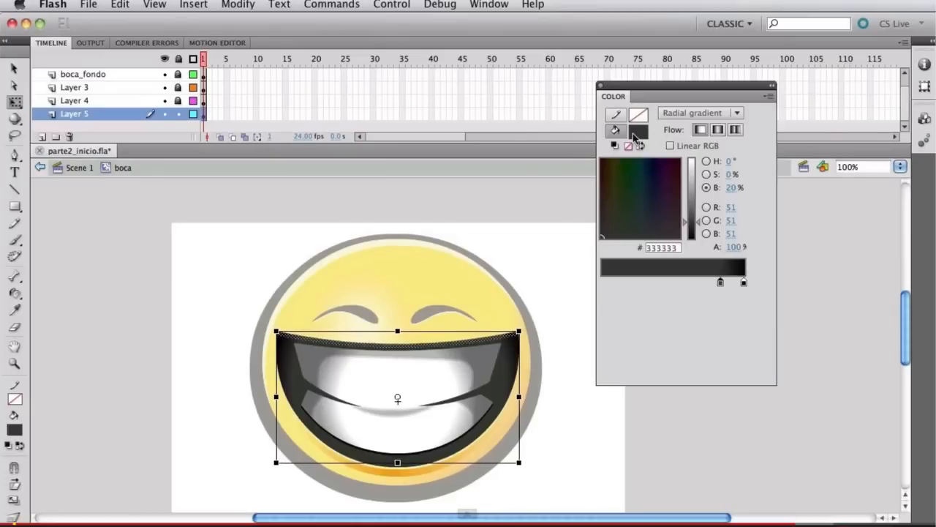
Fill the pasted mouth shape with a linear gradient, add a middle stop, and set all three stops to pale yellow F7F2B7
{"action": "left_click", "coordinate": [637, 130]}
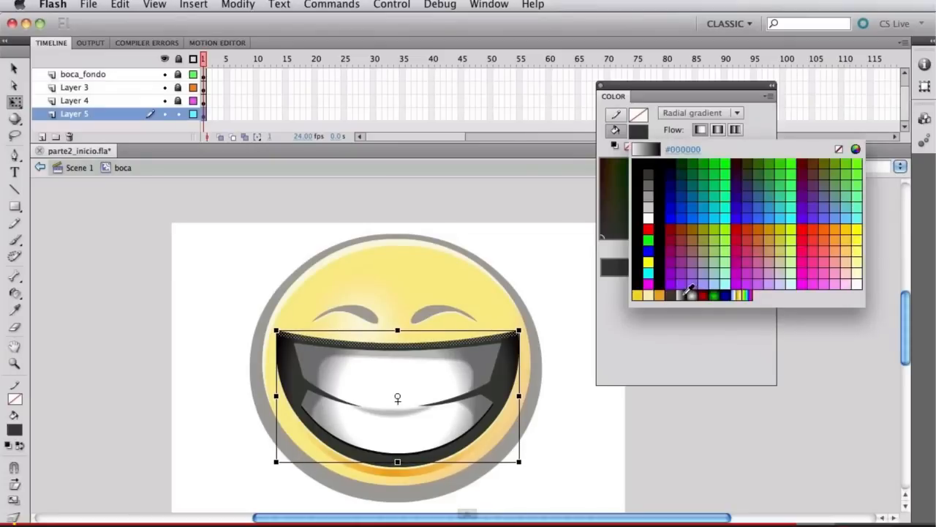
{"action": "left_click", "coordinate": [682, 294]}
{"action": "double_click", "coordinate": [603, 284]}
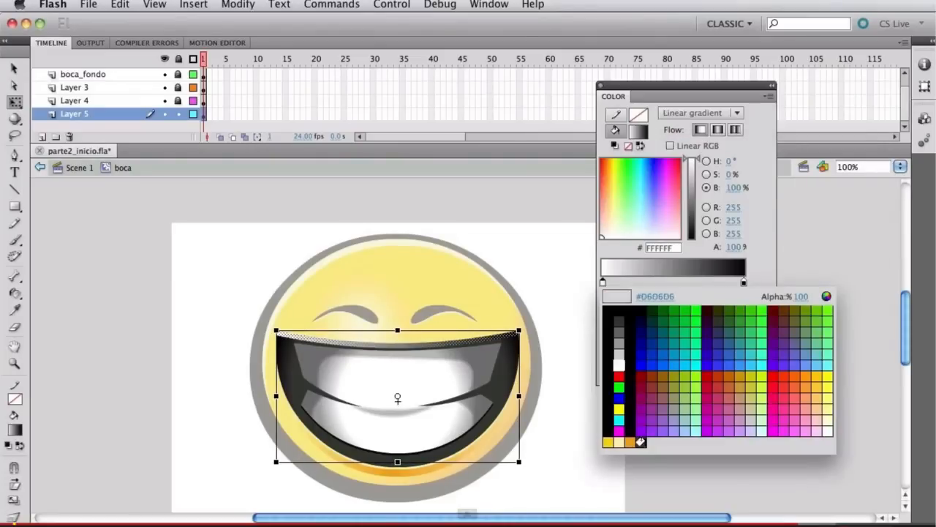
{"action": "left_click", "coordinate": [621, 439]}
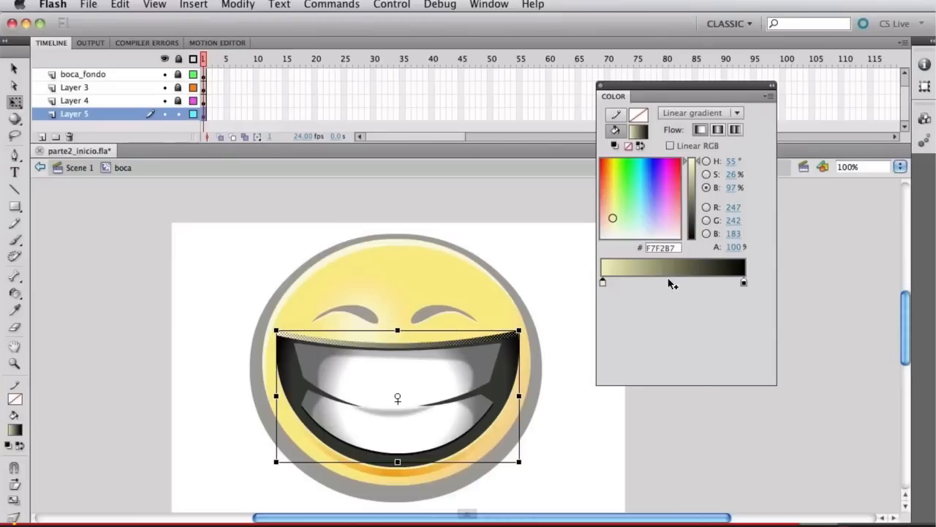
{"action": "double_click", "coordinate": [667, 283]}
{"action": "left_click", "coordinate": [686, 439]}
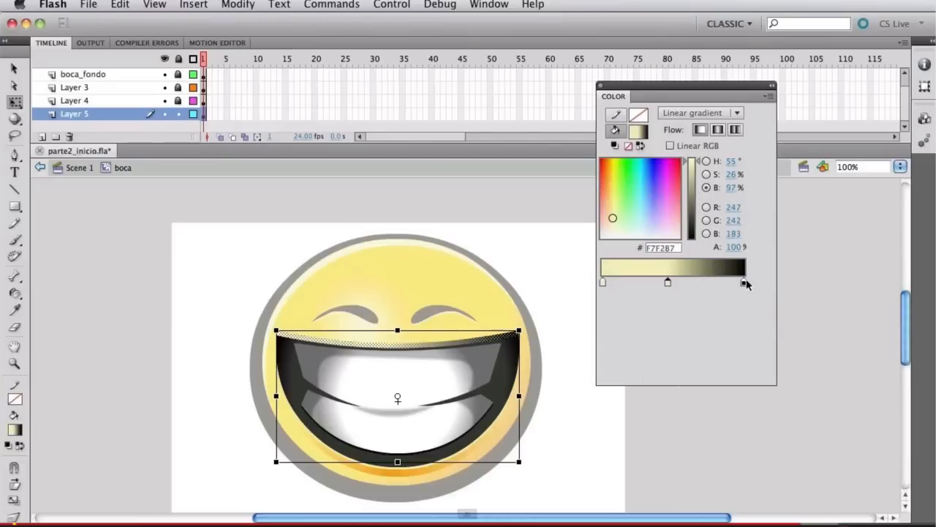
{"action": "left_click", "coordinate": [744, 283]}
{"action": "double_click", "coordinate": [744, 283]}
{"action": "left_click", "coordinate": [761, 443]}
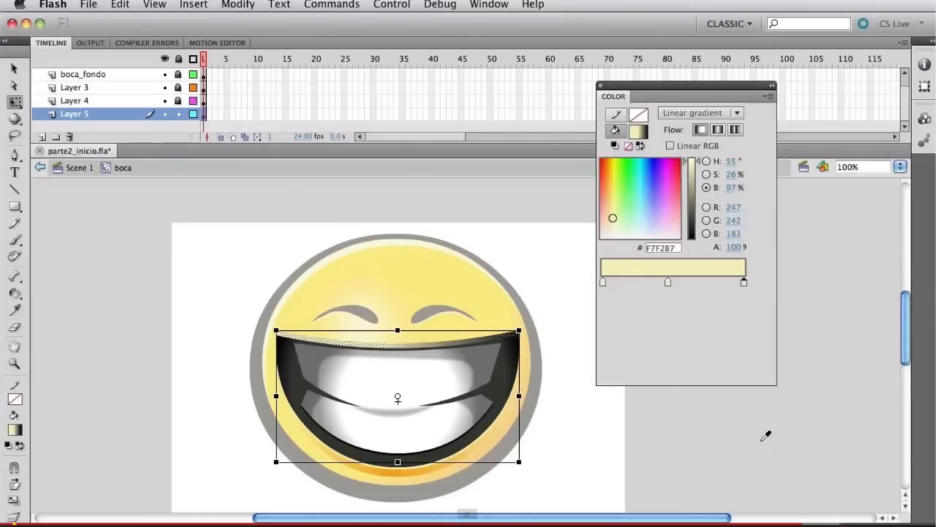
Fade out both end stops of the pale yellow gradient, setting the first stop's alpha to 2%, and deselect the shape
{"action": "left_click_drag", "start_coordinate": [735, 248], "coordinate": [569, 244]}
{"action": "left_click", "coordinate": [603, 281]}
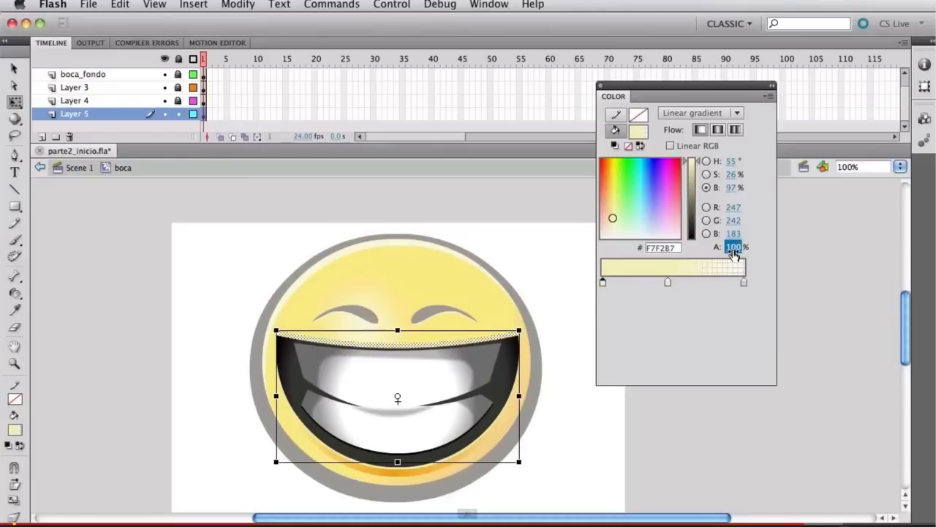
{"action": "left_click_drag", "start_coordinate": [735, 247], "coordinate": [502, 251]}
{"action": "left_click", "coordinate": [489, 329]}
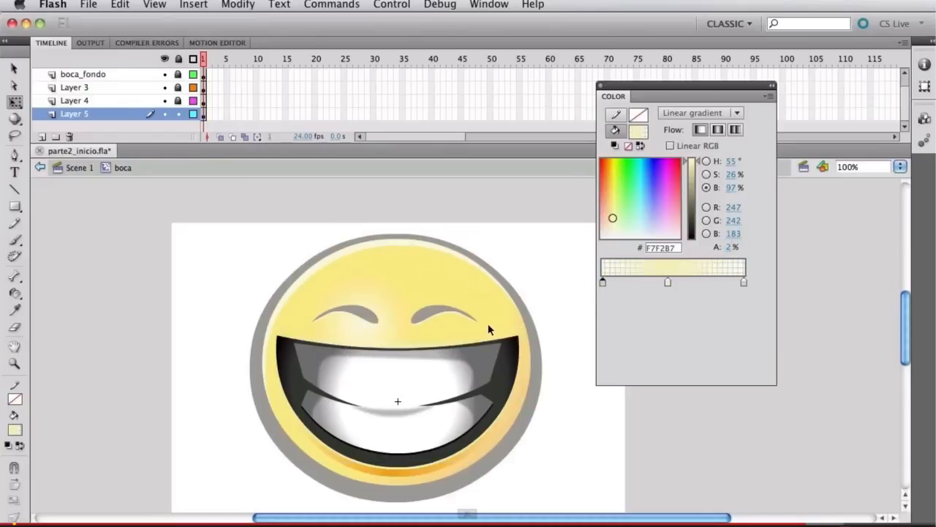
Narrow the pale highlight gradient on Layer 5 horizontally so it fades before the mouth's corners, and return to the main scene
{"action": "key", "text": "f"}
{"action": "left_click", "coordinate": [453, 344]}
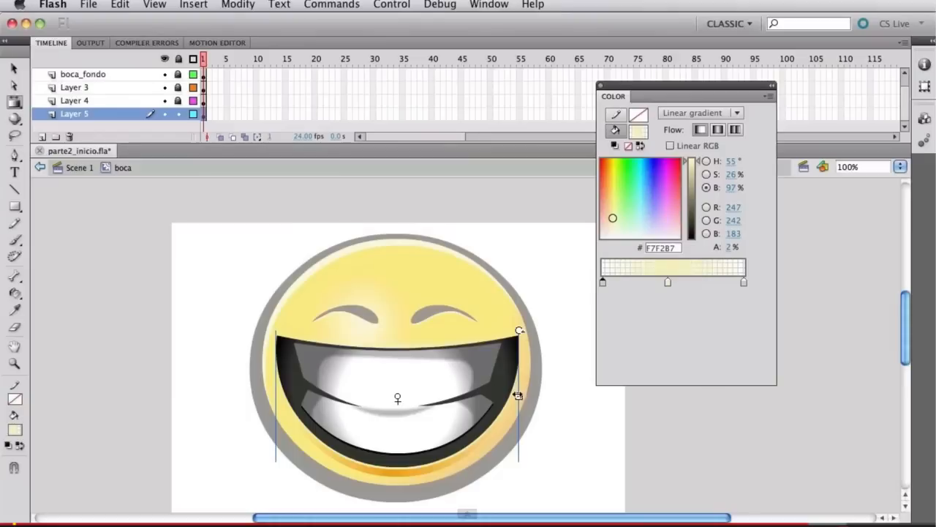
{"action": "left_click_drag", "start_coordinate": [519, 396], "coordinate": [480, 392]}
{"action": "key", "text": "q"}
{"action": "double_click", "coordinate": [387, 276]}
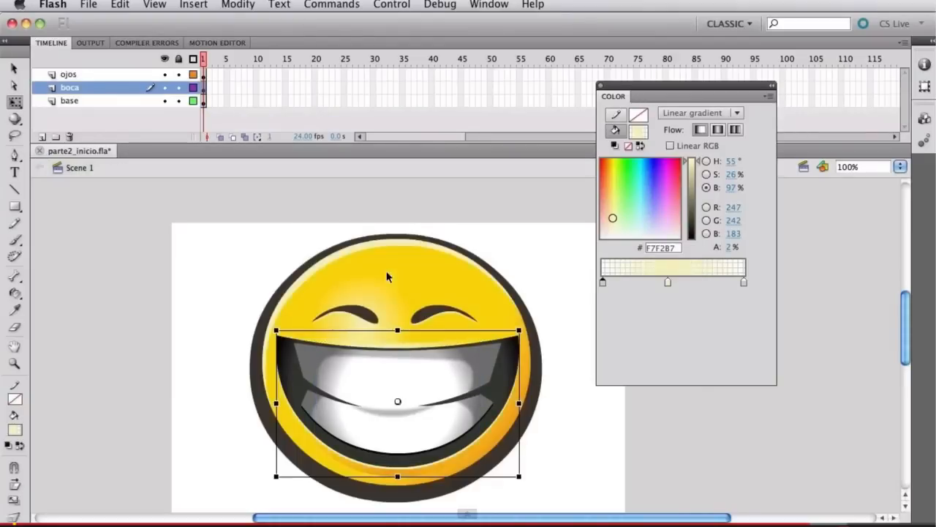
{"action": "left_click", "coordinate": [196, 276]}
{"action": "scroll", "coordinate": [284, 300], "scroll_direction": "up", "scroll_amount": 1}
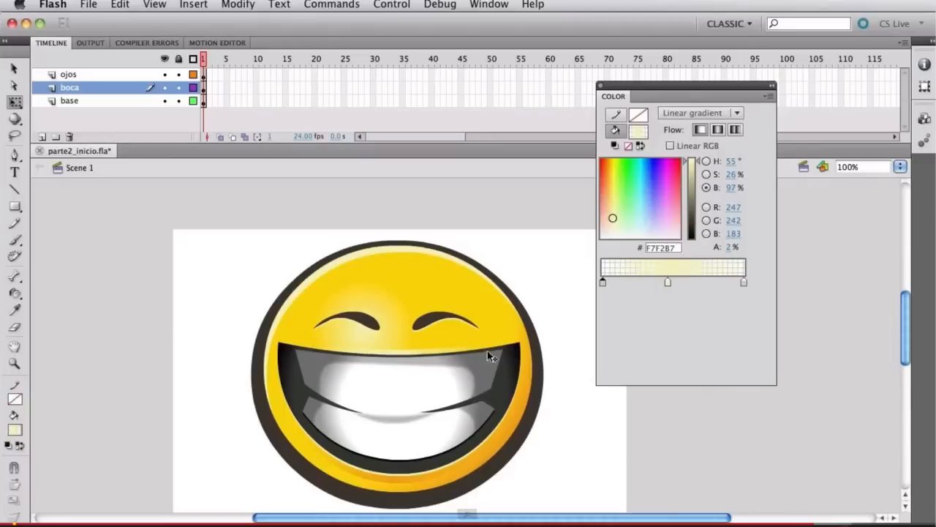
{"action": "scroll", "coordinate": [505, 291], "scroll_direction": "right", "scroll_amount": 2}
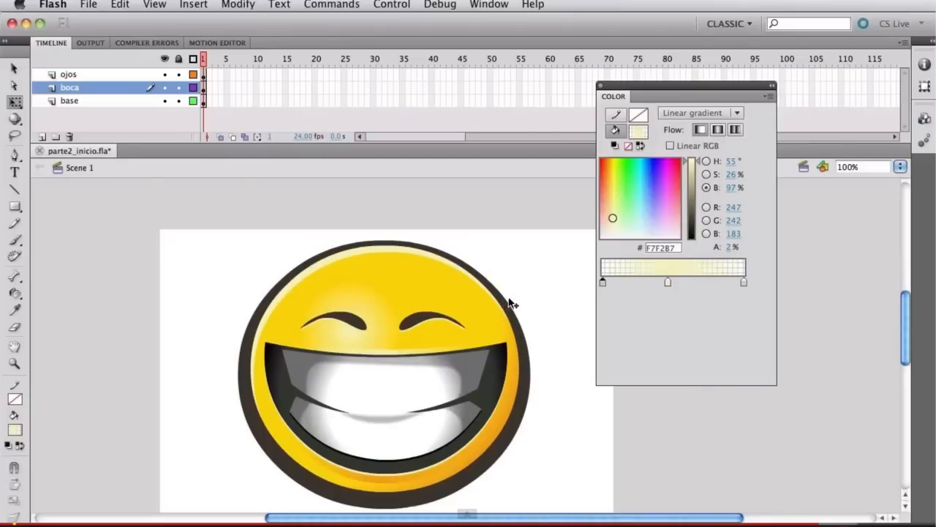
Add a new layer directly above the base layer and name it sombra
{"action": "left_click", "coordinate": [112, 75]}
{"action": "left_click", "coordinate": [108, 88]}
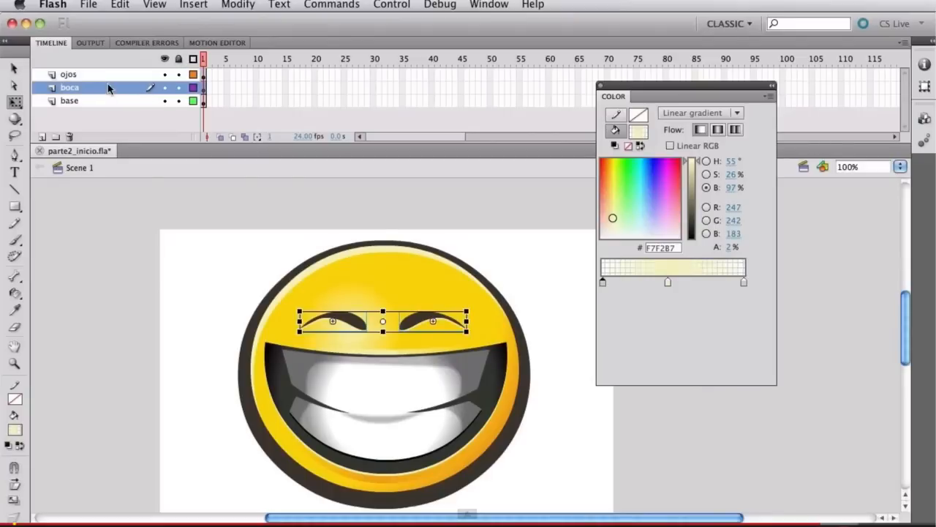
{"action": "left_click", "coordinate": [107, 102]}
{"action": "left_click", "coordinate": [99, 87]}
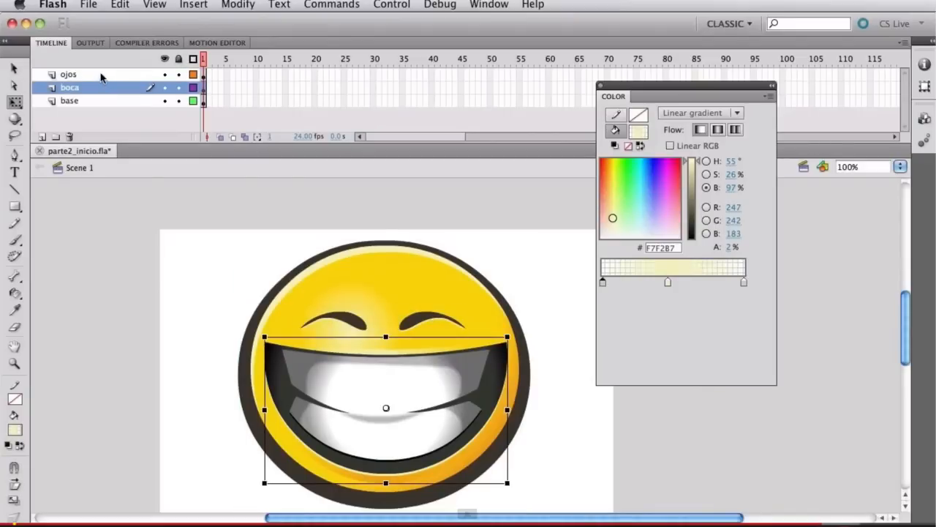
{"action": "left_click", "coordinate": [101, 75]}
{"action": "left_click", "coordinate": [101, 99]}
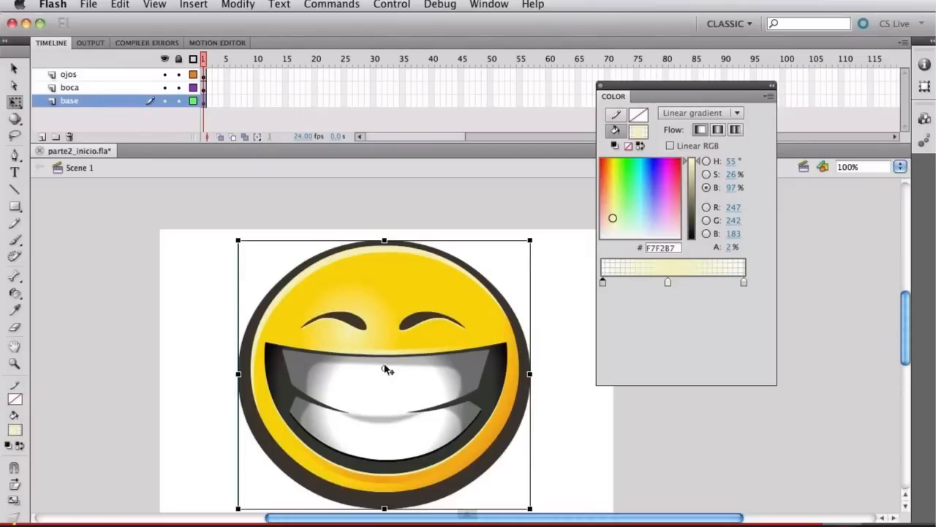
{"action": "left_click", "coordinate": [42, 136]}
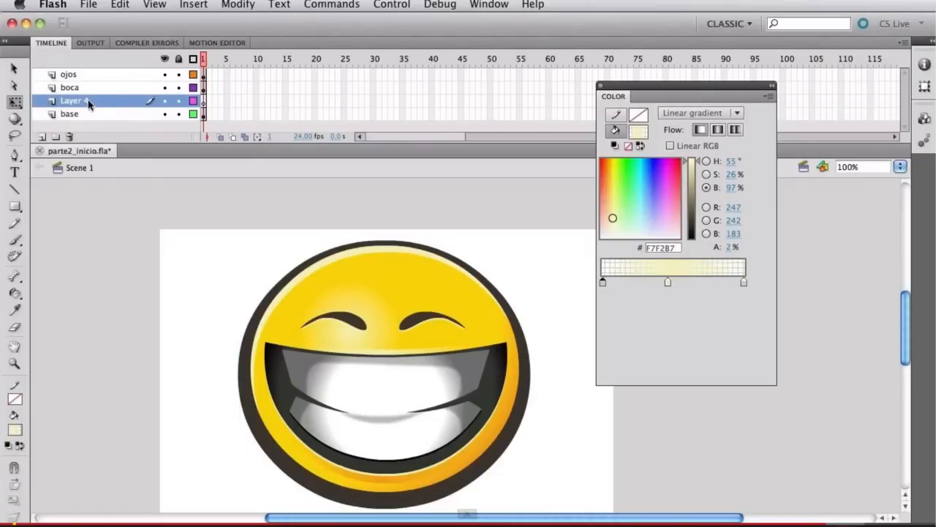
{"action": "double_click", "coordinate": [89, 104]}
{"action": "type", "text": "sombra"}
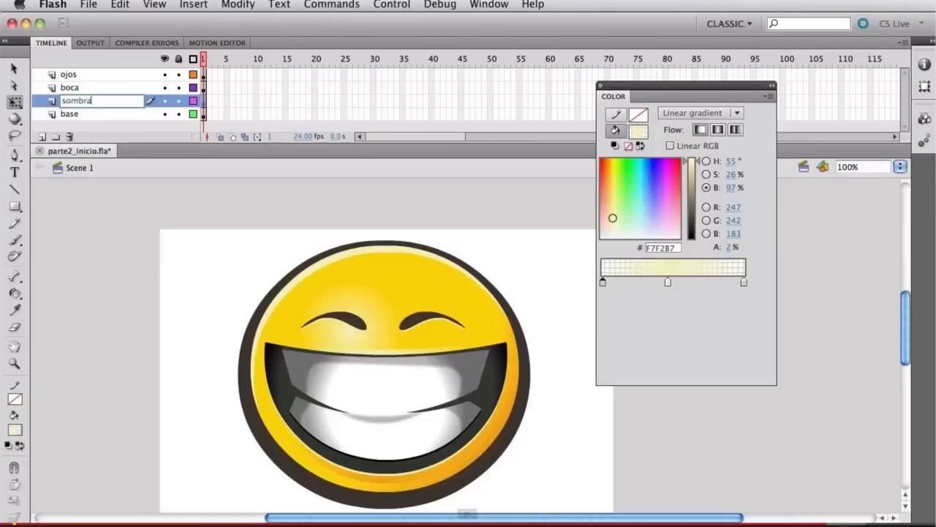
{"action": "key", "text": "Return"}
Lock the base, ojos and boca layers and make sombra the active layer
{"action": "left_click", "coordinate": [111, 76]}
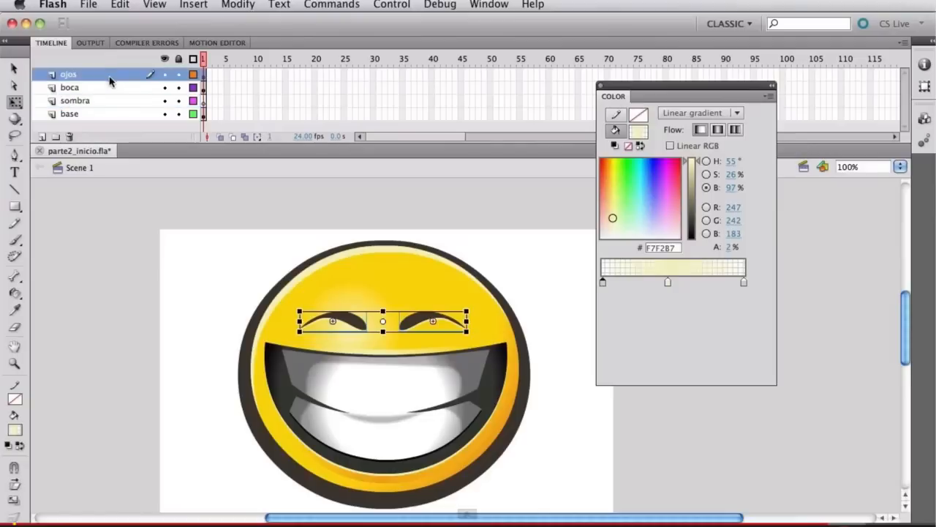
{"action": "left_click", "coordinate": [107, 88]}
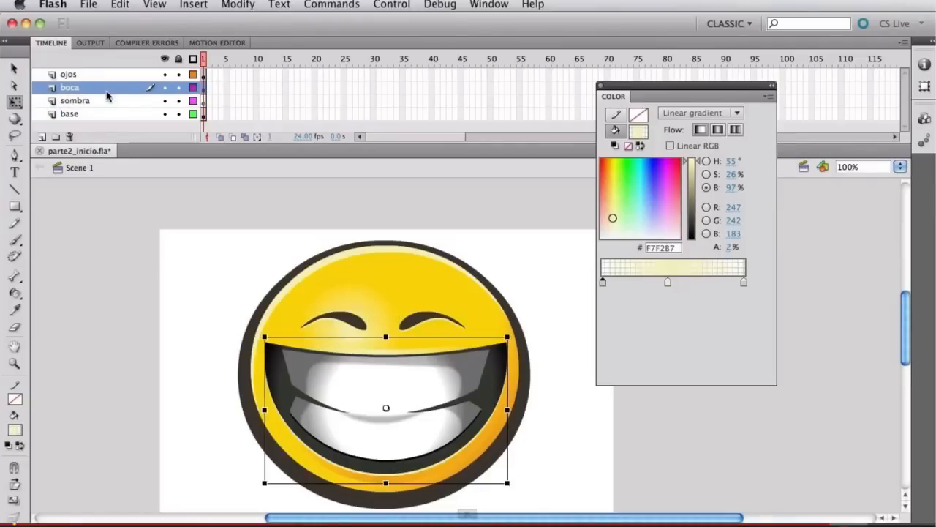
{"action": "left_click", "coordinate": [104, 108]}
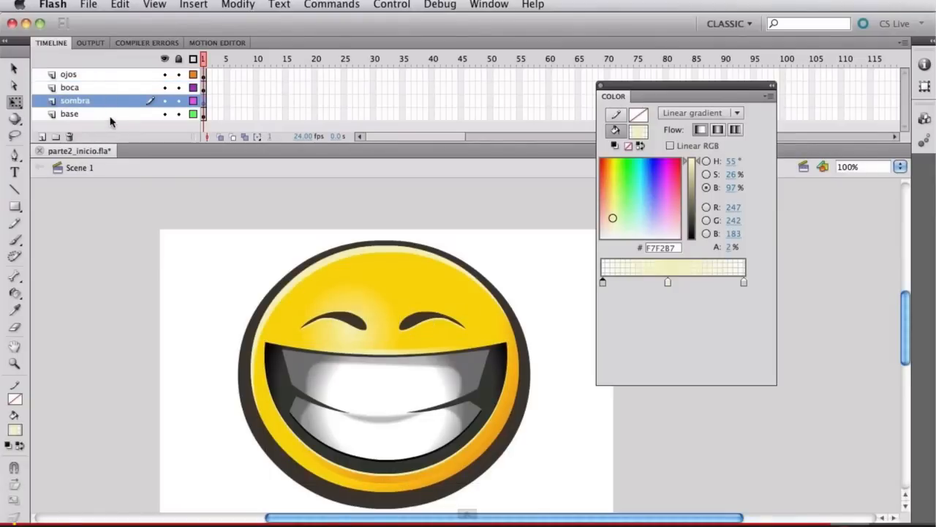
{"action": "left_click", "coordinate": [111, 115]}
{"action": "left_click", "coordinate": [178, 114]}
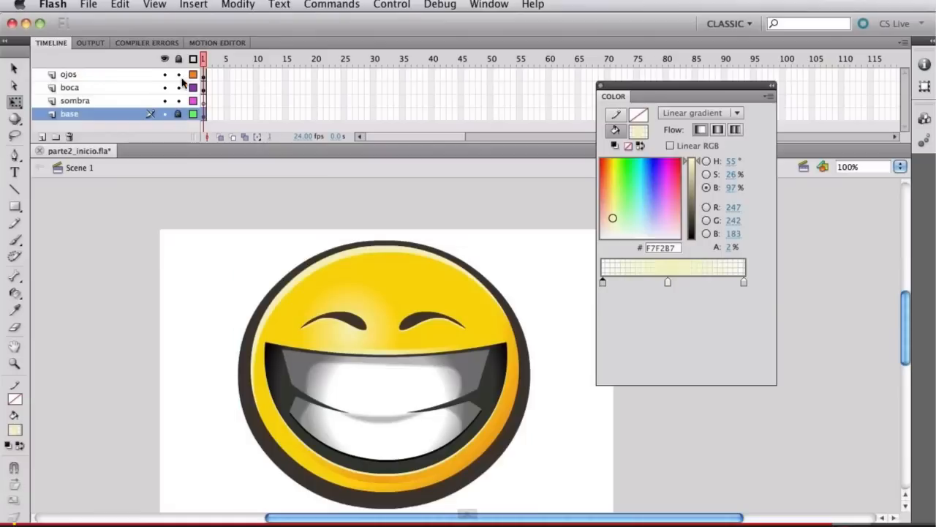
{"action": "left_click", "coordinate": [178, 74]}
{"action": "left_click", "coordinate": [178, 87]}
{"action": "left_click", "coordinate": [121, 99]}
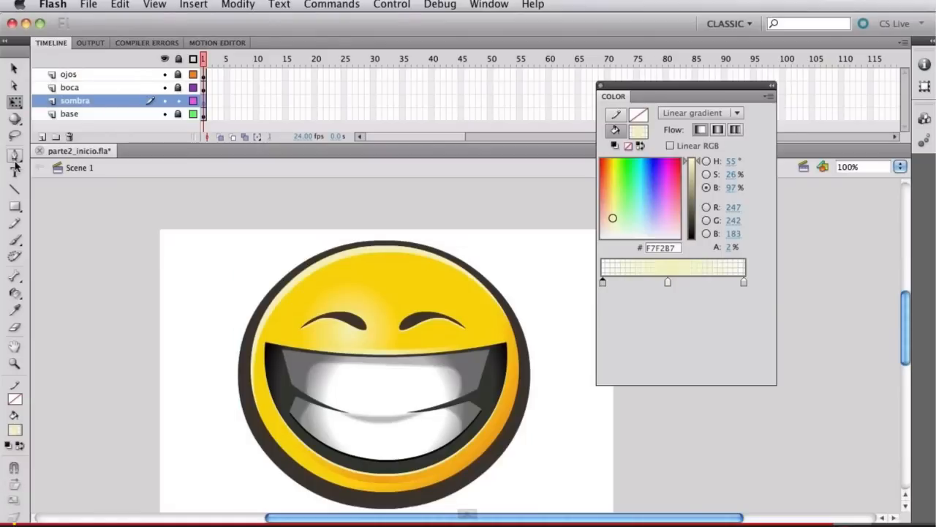
Draw a solid orange F39F19 rectangle over the right eye area on sombra and move it up and left onto the forehead
{"action": "left_click", "coordinate": [15, 207]}
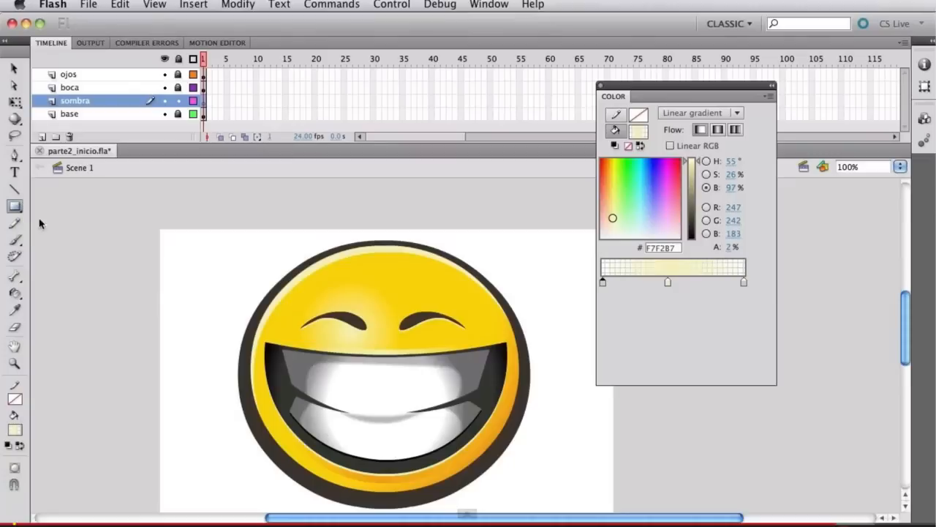
{"action": "left_click", "coordinate": [639, 131]}
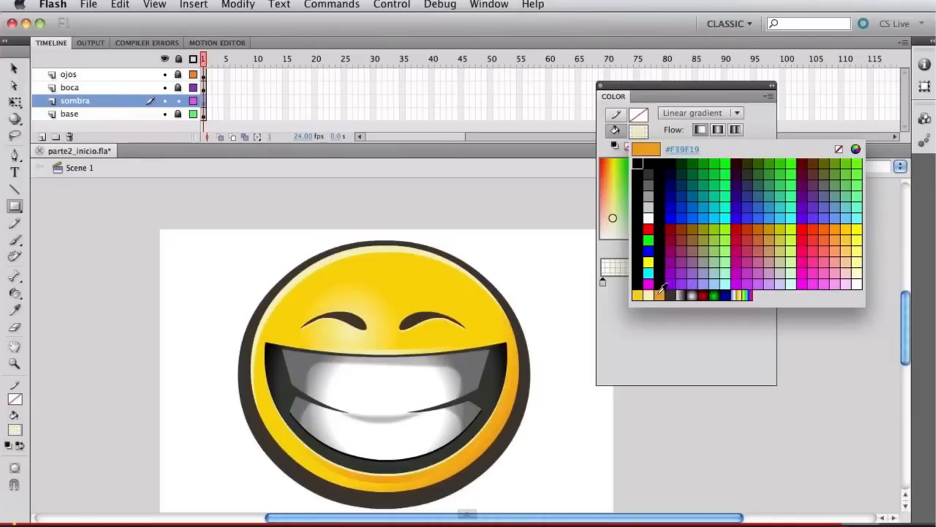
{"action": "left_click", "coordinate": [660, 292]}
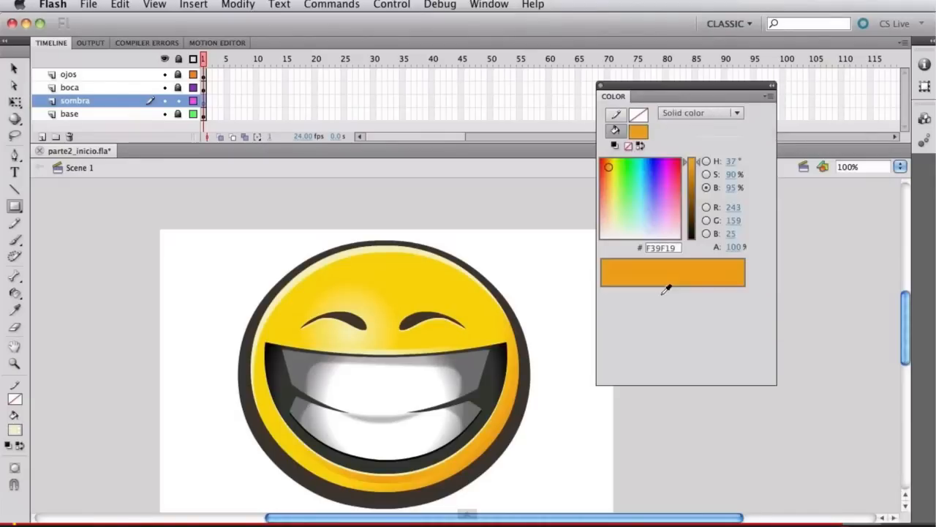
{"action": "left_click_drag", "start_coordinate": [397, 298], "coordinate": [489, 349]}
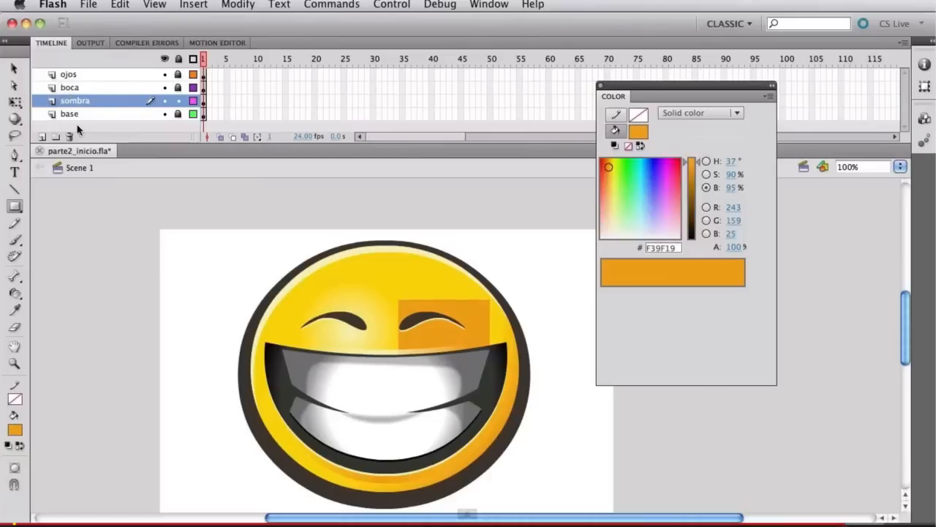
{"action": "left_click", "coordinate": [14, 68]}
{"action": "left_click_drag", "start_coordinate": [407, 314], "coordinate": [377, 292]}
{"action": "left_click", "coordinate": [303, 282]}
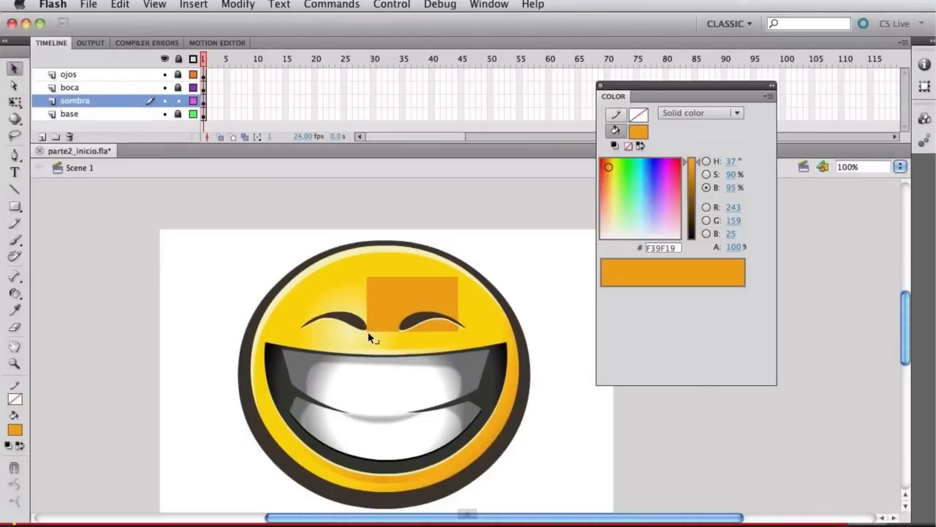
Reshape the orange rectangle's corners into a wedge running from the face's upper edge to the mouth's right corner
{"action": "left_click_drag", "start_coordinate": [369, 338], "coordinate": [368, 251]}
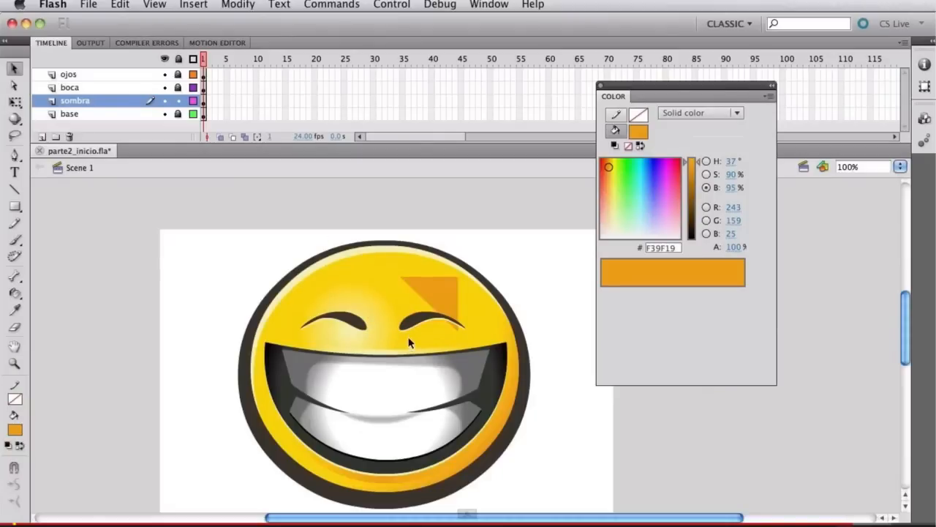
{"action": "left_click_drag", "start_coordinate": [461, 280], "coordinate": [451, 357]}
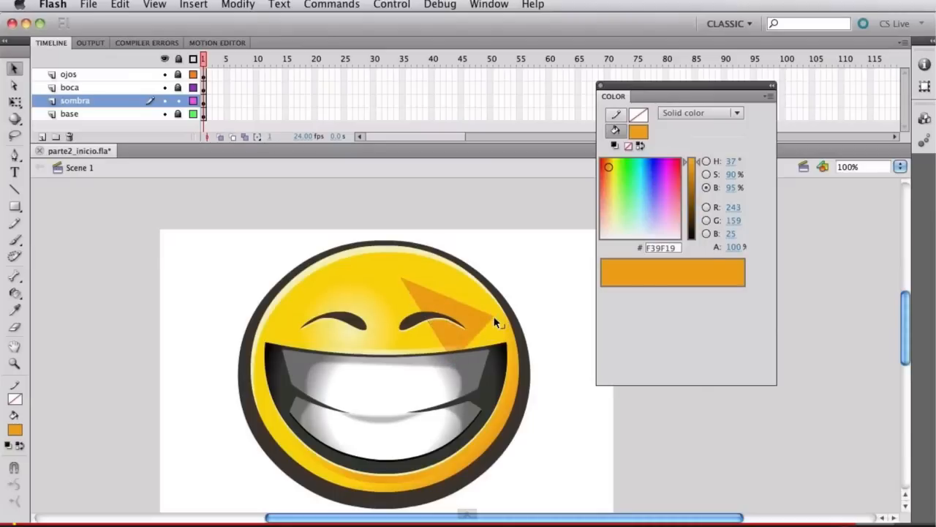
{"action": "left_click_drag", "start_coordinate": [495, 318], "coordinate": [512, 346]}
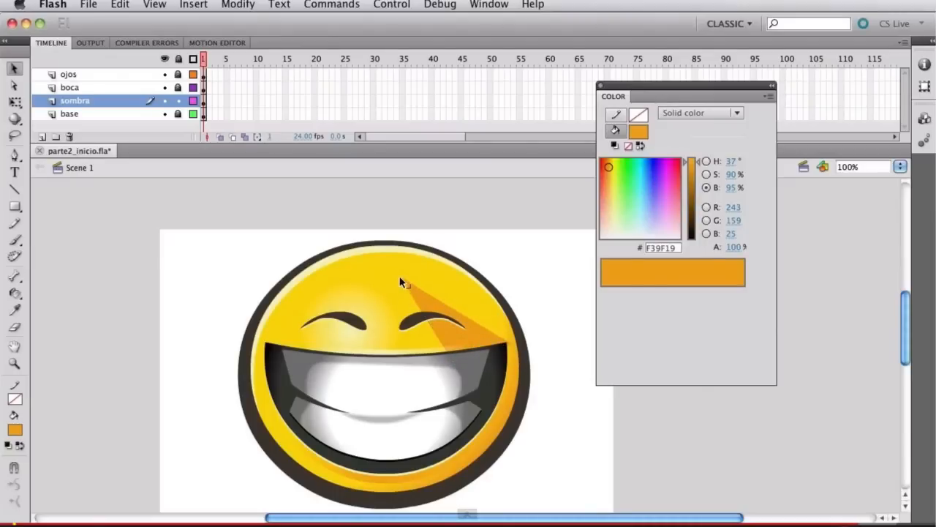
{"action": "left_click_drag", "start_coordinate": [400, 282], "coordinate": [372, 258]}
Bend the wedge's outer edge along the face's contour and curve its inner edge past the right eye to form a shadow
{"action": "left_click_drag", "start_coordinate": [431, 296], "coordinate": [451, 274]}
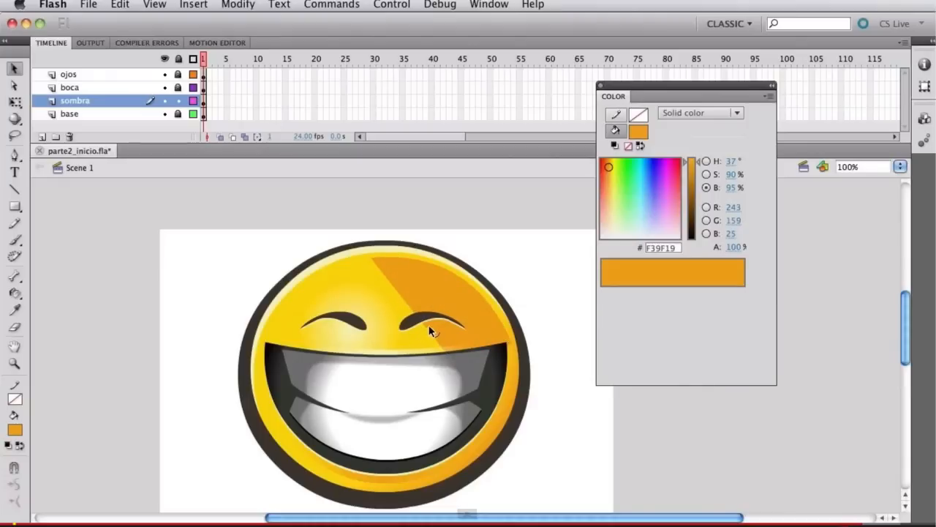
{"action": "left_click_drag", "start_coordinate": [429, 324], "coordinate": [442, 316]}
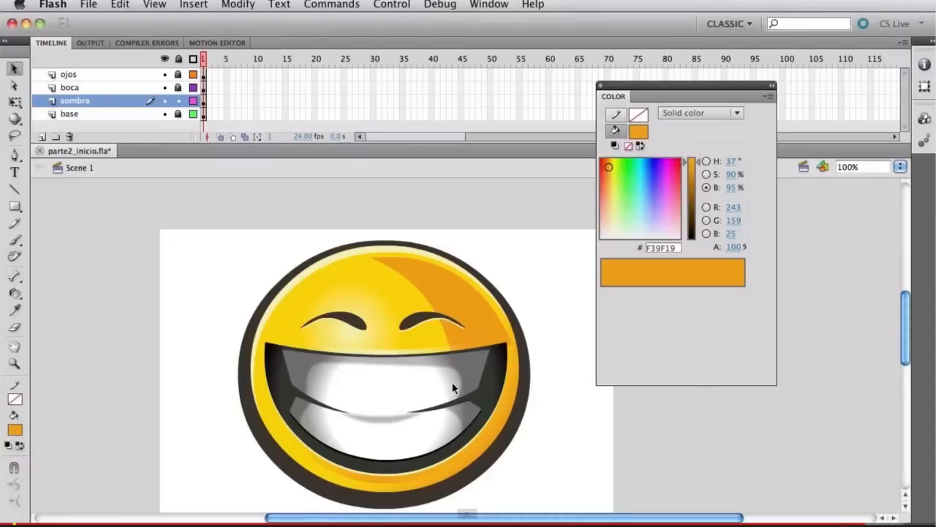
{"action": "left_click_drag", "start_coordinate": [427, 306], "coordinate": [429, 299]}
{"action": "left_click_drag", "start_coordinate": [371, 254], "coordinate": [372, 255]}
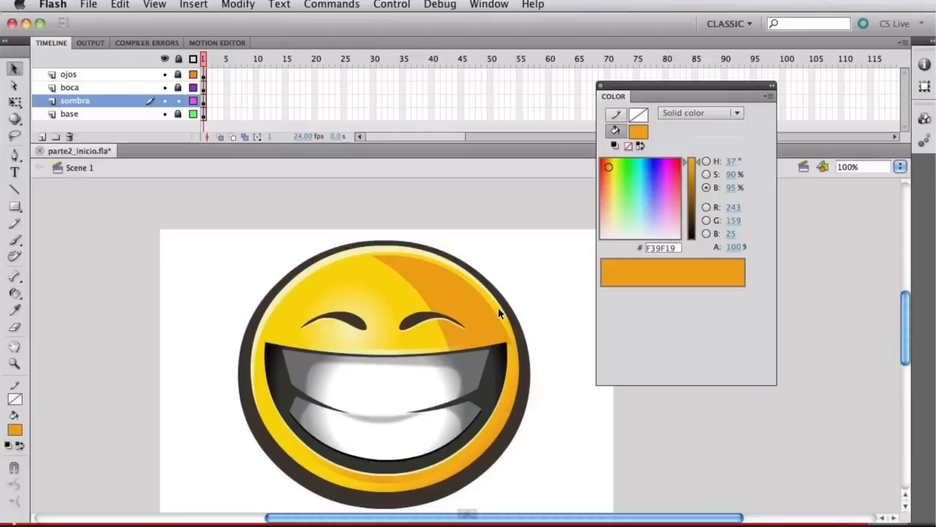
Finish the shadow's outer edge, select the orange shadow shape and convert it to a movie clip symbol named sombra_final
{"action": "left_click_drag", "start_coordinate": [497, 316], "coordinate": [502, 316]}
{"action": "left_click", "coordinate": [403, 275]}
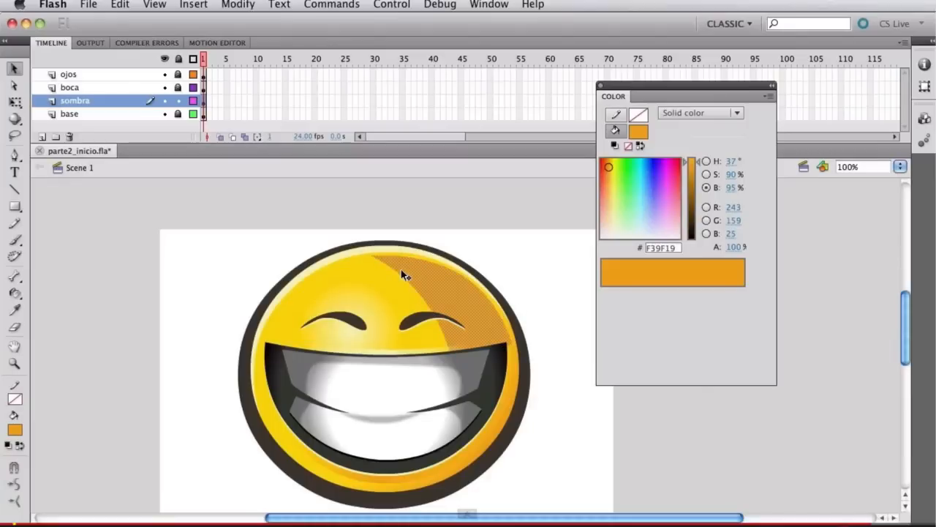
{"action": "key", "text": "F8"}
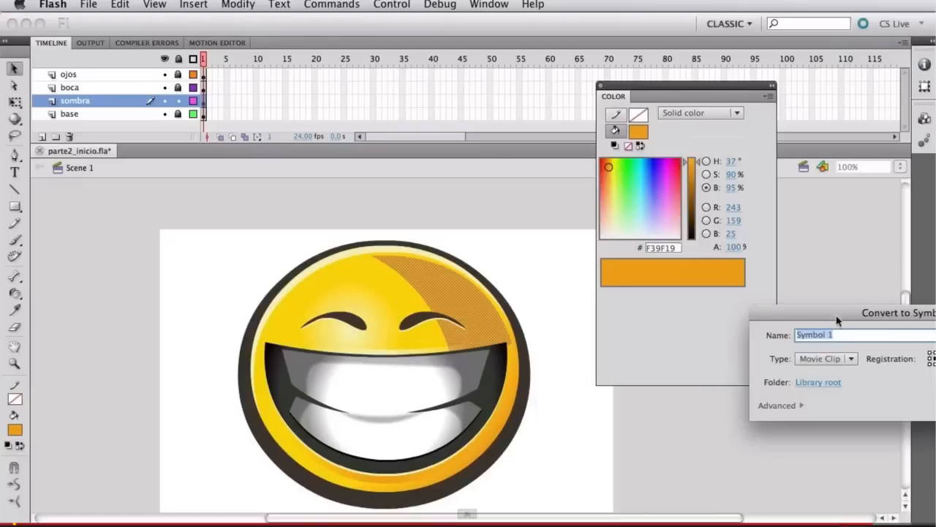
{"action": "left_click", "coordinate": [621, 336]}
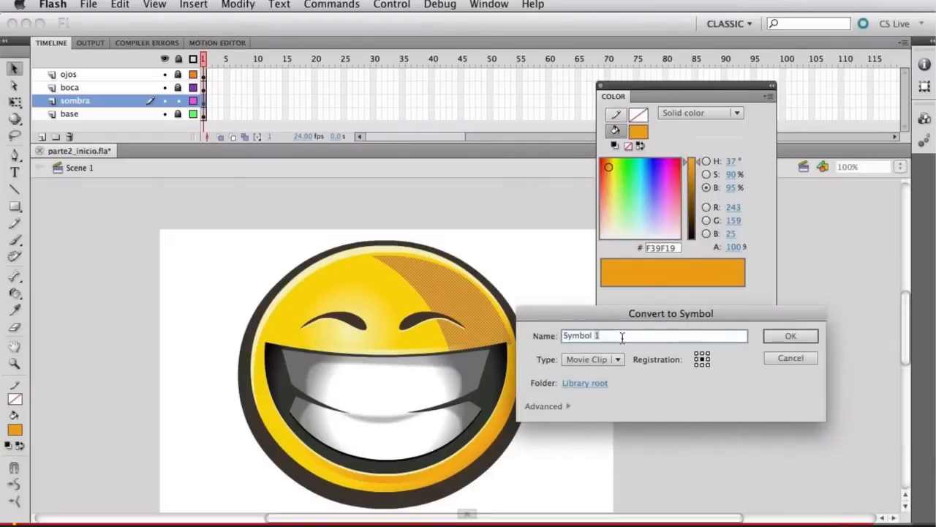
{"action": "key", "text": "BackSpace"}
{"action": "key", "text": "BackSpace"}
{"action": "key", "text": "BackSpace"}
{"action": "type", "text": "sombra_"}
{"action": "key", "text": "Return"}
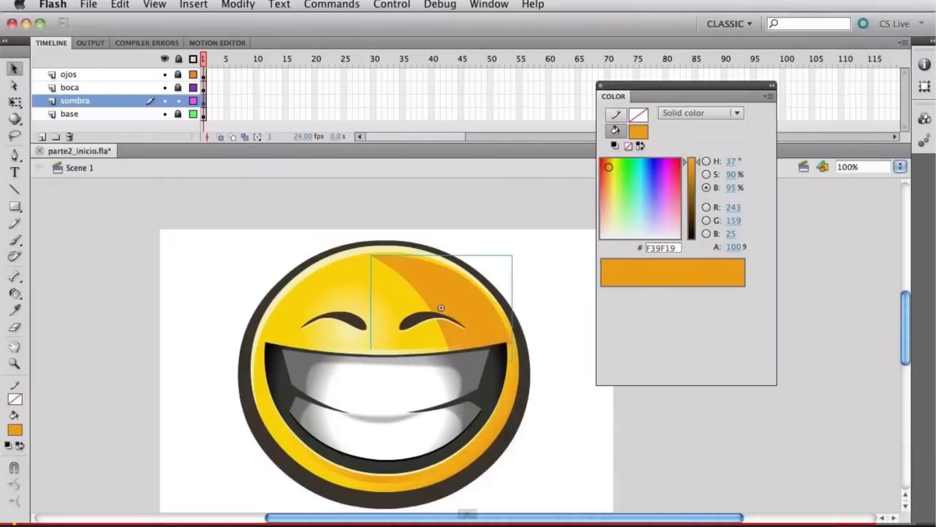
Inside the sombra_final symbol, fill the shadow with a linear gradient using orange F39F19 at both ends
{"action": "double_click", "coordinate": [472, 311]}
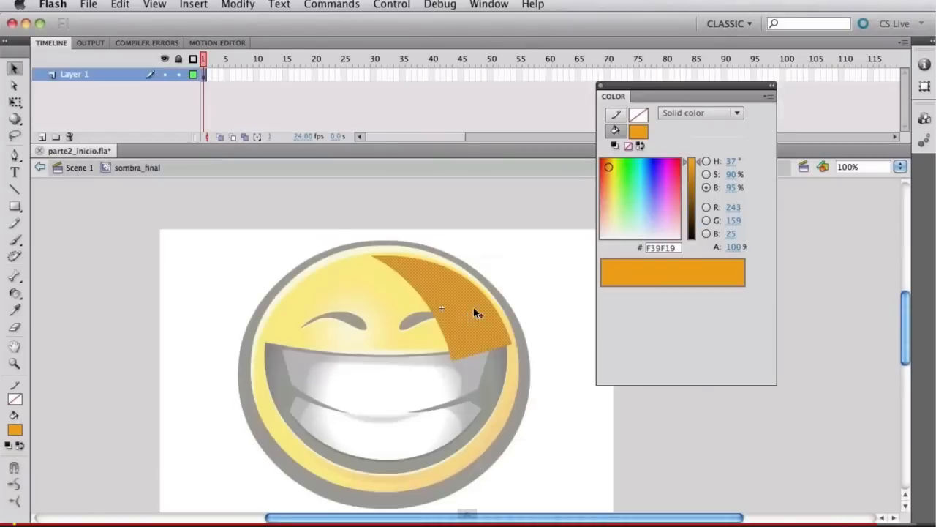
{"action": "left_click", "coordinate": [638, 132]}
{"action": "left_click", "coordinate": [682, 295]}
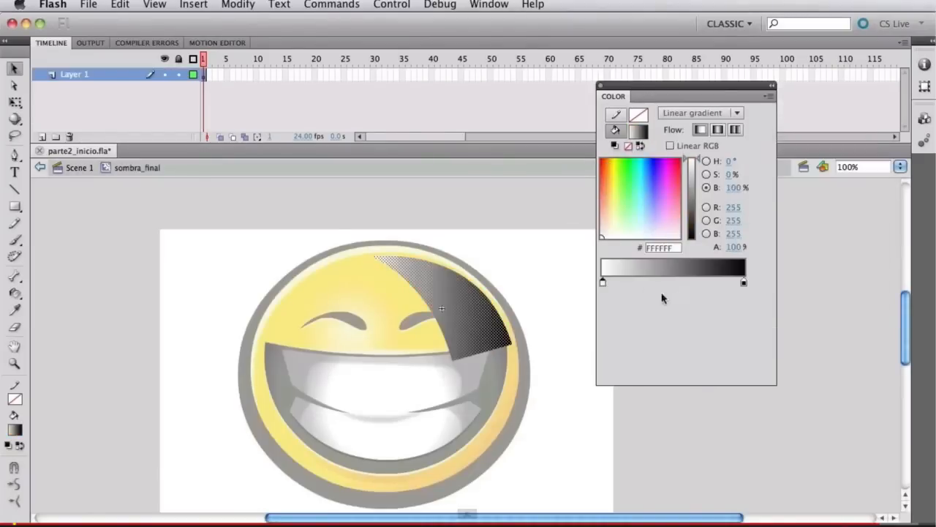
{"action": "left_click", "coordinate": [604, 282]}
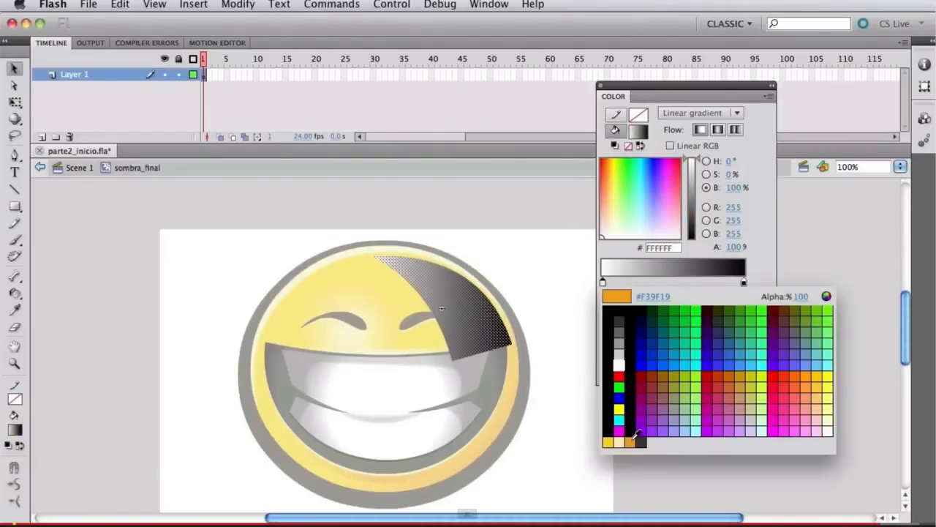
{"action": "left_click", "coordinate": [634, 445]}
{"action": "double_click", "coordinate": [744, 283]}
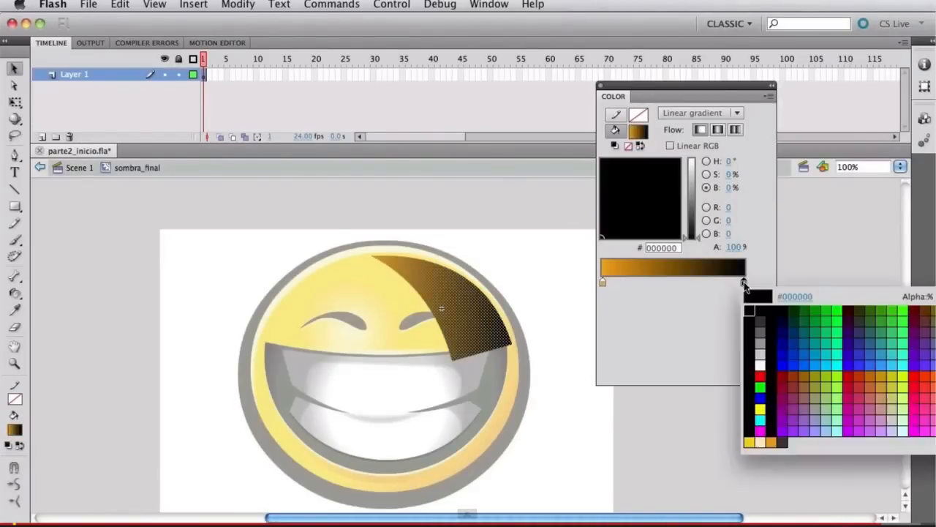
{"action": "left_click", "coordinate": [773, 441]}
Set the alpha of the shadow gradient's starting color to 0% and deselect the shape
{"action": "left_click", "coordinate": [603, 282]}
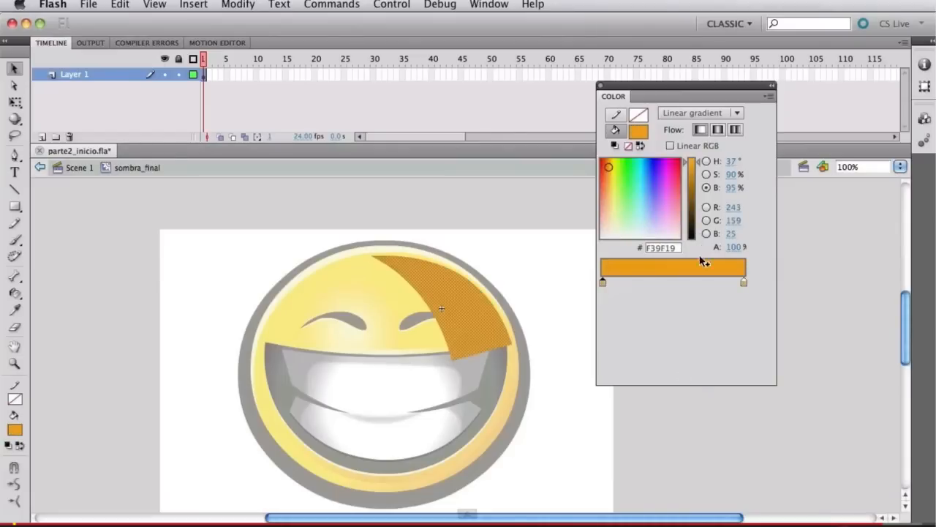
{"action": "left_click_drag", "start_coordinate": [733, 247], "coordinate": [431, 241]}
{"action": "left_click", "coordinate": [318, 210]}
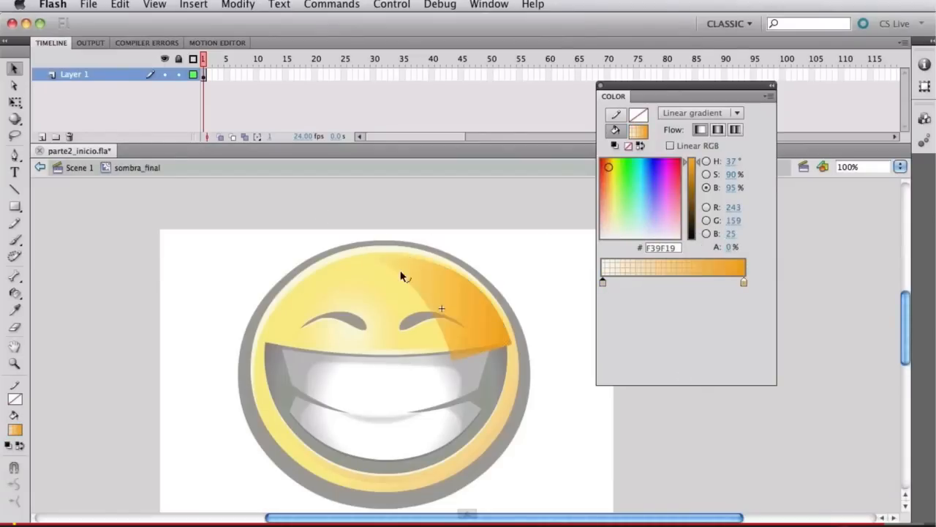
Narrow and rotate the shadow's gradient so it fades out toward the upper forehead, and return to the main scene
{"action": "key", "text": "f"}
{"action": "left_click", "coordinate": [470, 322]}
{"action": "left_click_drag", "start_coordinate": [512, 308], "coordinate": [498, 308]}
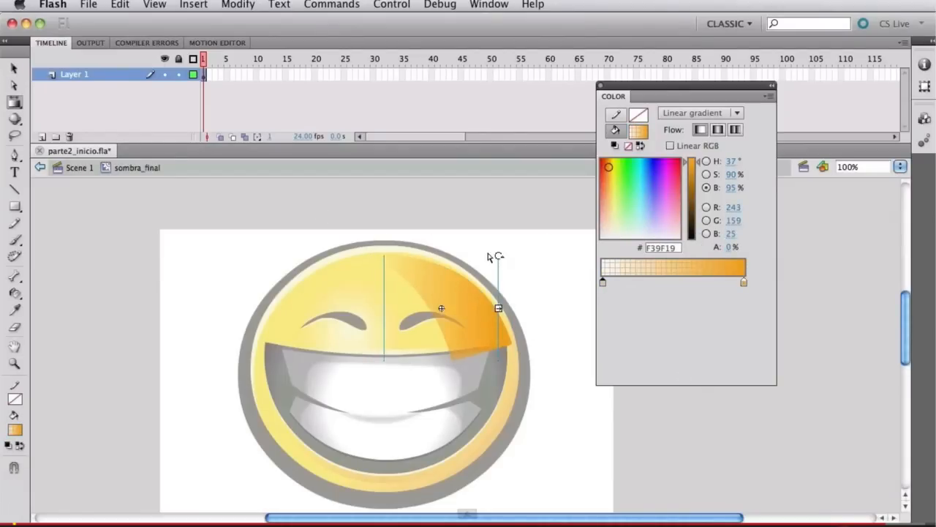
{"action": "left_click_drag", "start_coordinate": [499, 255], "coordinate": [440, 288]}
{"action": "key", "text": "q"}
{"action": "double_click", "coordinate": [518, 245]}
{"action": "left_click", "coordinate": [493, 222]}
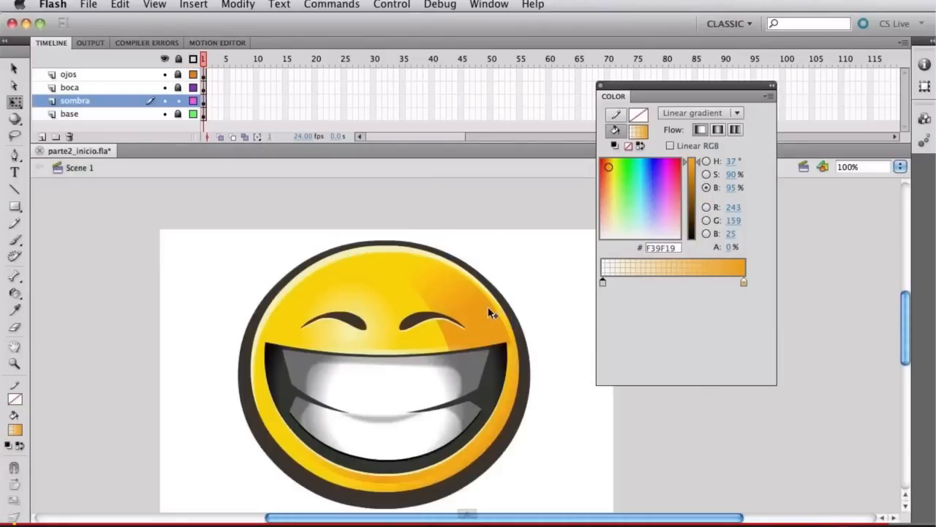
Add a Blur filter to the shadow movie clip with Blur X at 11 px, and deselect it
{"action": "left_click", "coordinate": [482, 301]}
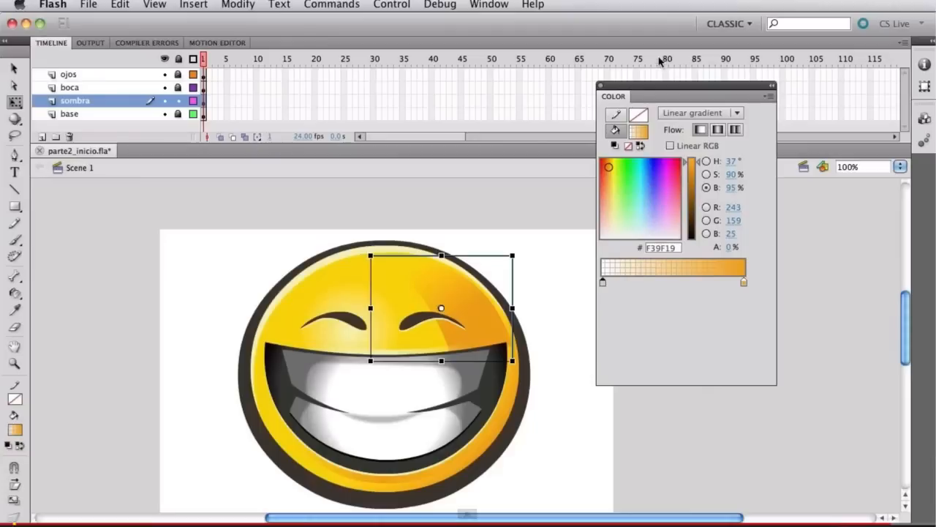
{"action": "left_click_drag", "start_coordinate": [660, 87], "coordinate": [935, 272]}
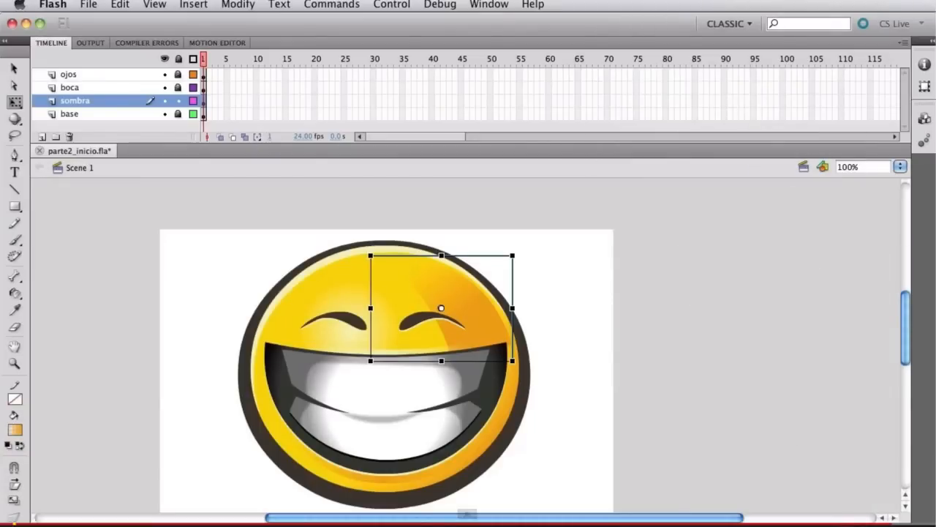
{"action": "left_click_drag", "start_coordinate": [929, 82], "coordinate": [645, 69]}
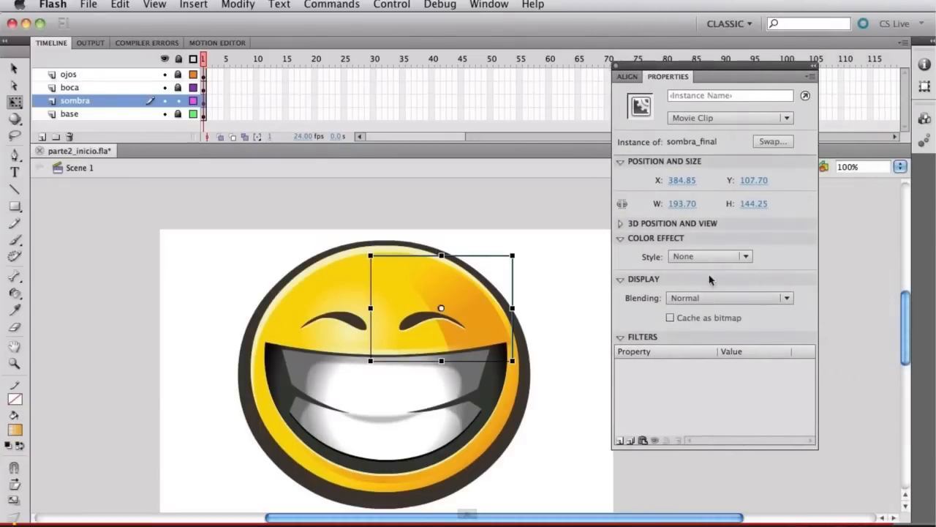
{"action": "left_click", "coordinate": [620, 440]}
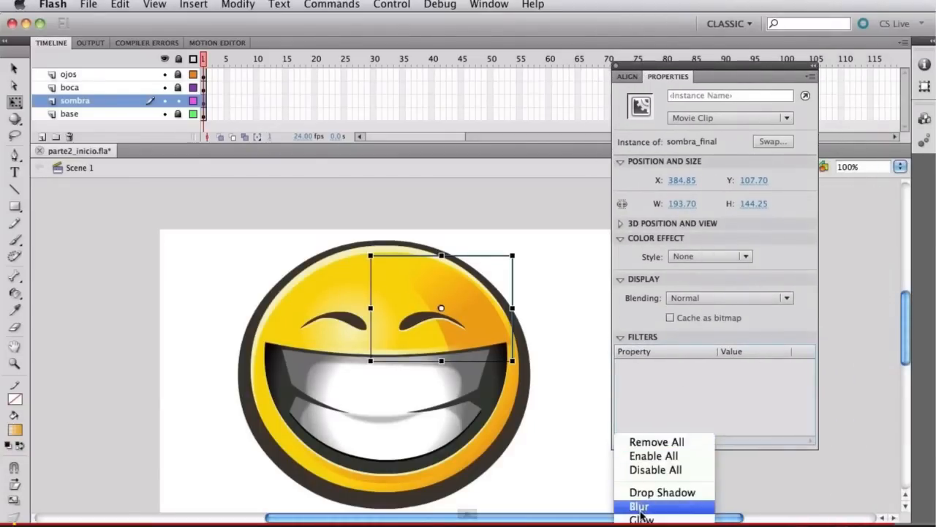
{"action": "left_click", "coordinate": [639, 506]}
{"action": "left_click", "coordinate": [726, 380]}
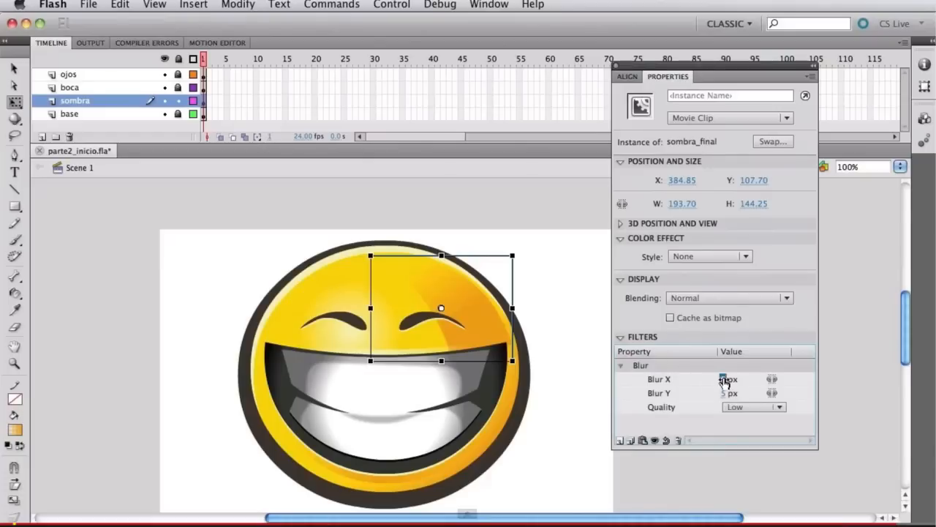
{"action": "type", "text": "11"}
{"action": "key", "text": "Return"}
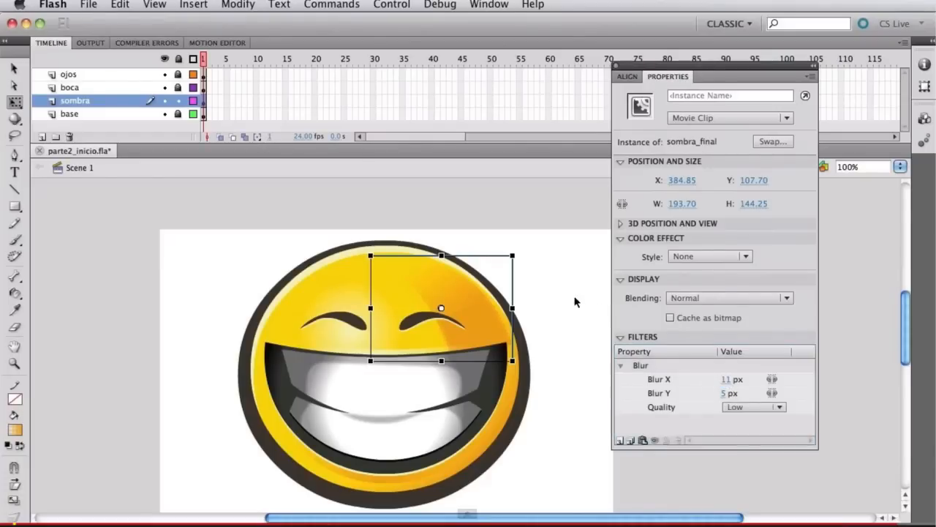
{"action": "left_click", "coordinate": [575, 299]}
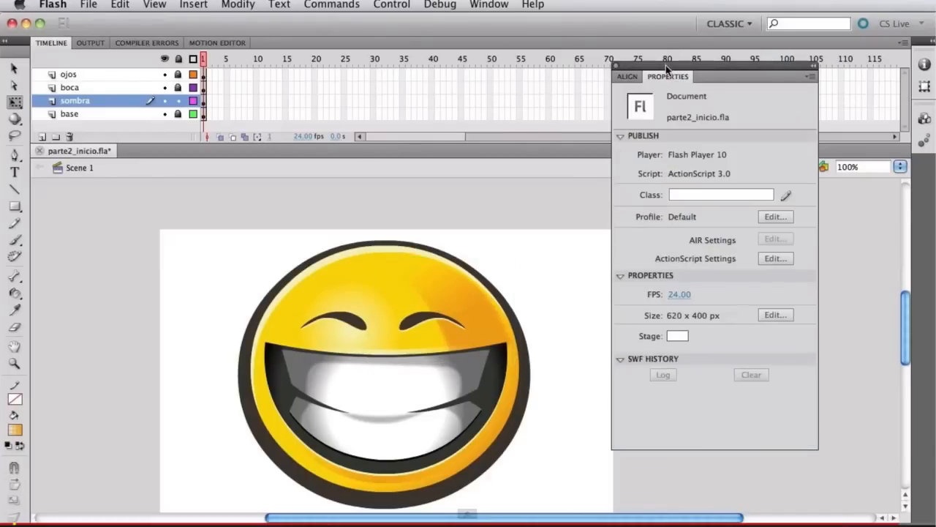
{"action": "left_click_drag", "start_coordinate": [667, 67], "coordinate": [935, 89]}
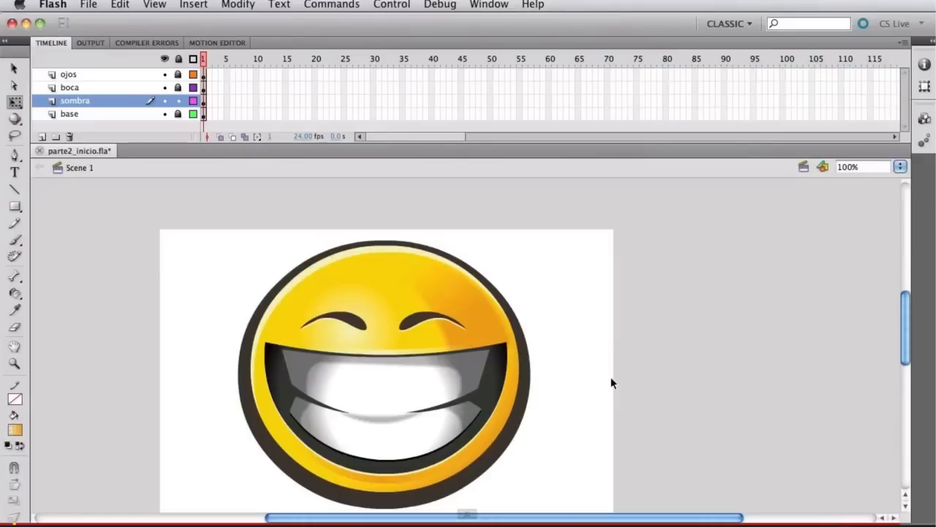
{"action": "left_click_drag", "start_coordinate": [606, 381], "coordinate": [609, 370]}
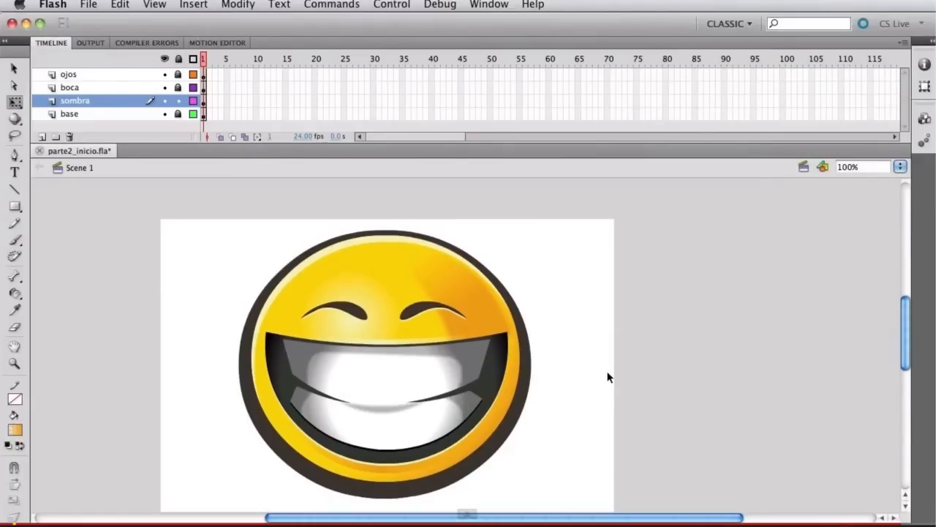